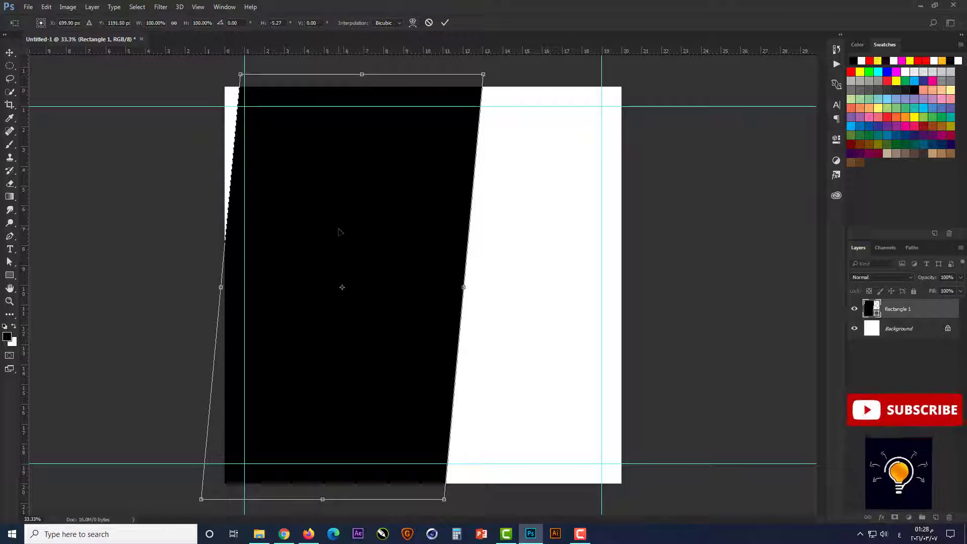
Move the skewed black rectangle about 126 px left so it covers the canvas's left edge, and apply the transform
{"action": "left_click_drag", "start_coordinate": [339, 229], "coordinate": [318, 233]}
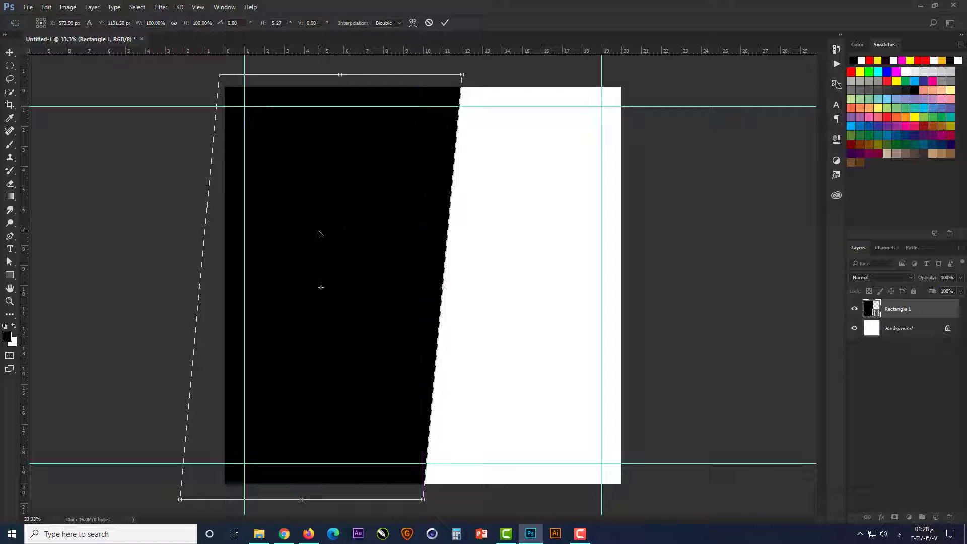
{"action": "key", "text": "Return"}
Duplicate the skewed rectangle layer and shift the copy horizontally toward the canvas's right side
{"action": "key", "text": "ctrl+j"}
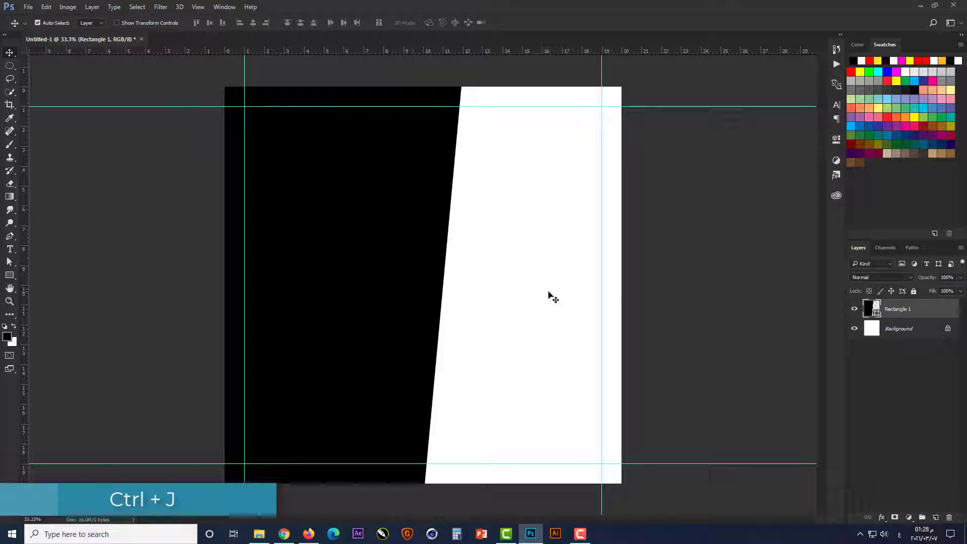
{"action": "key", "text": "ctrl"}
{"action": "key", "text": "ctrl+j"}
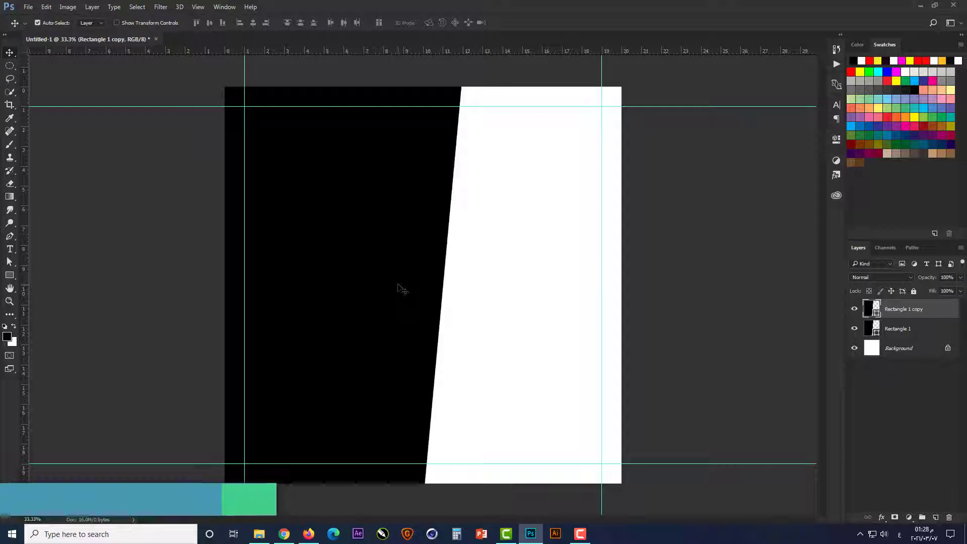
{"action": "key", "text": "ctrl+t"}
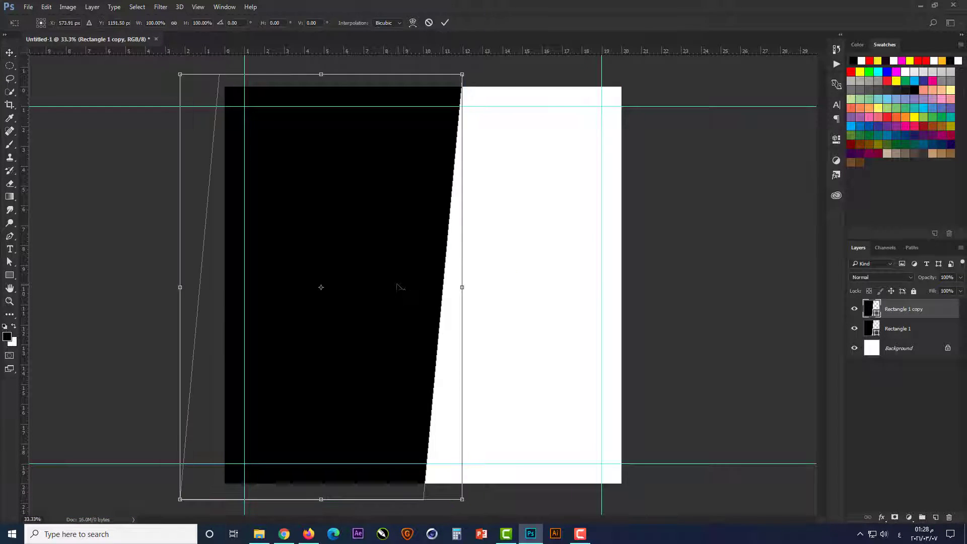
{"action": "left_click_drag", "start_coordinate": [401, 287], "coordinate": [479, 290]}
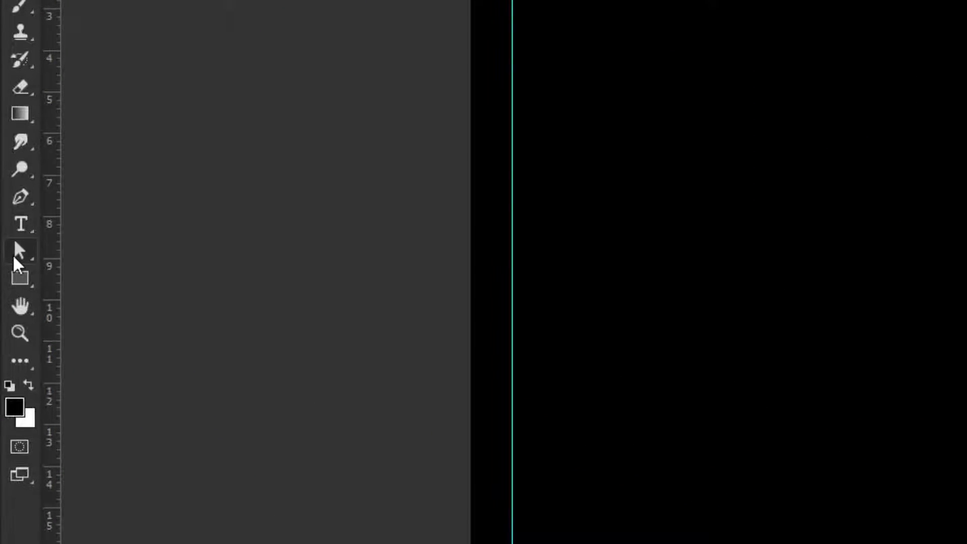
Narrow the copied rectangle to a slanted strip about 606 px wide by shifting its two left anchor points right
{"action": "left_click", "coordinate": [15, 254]}
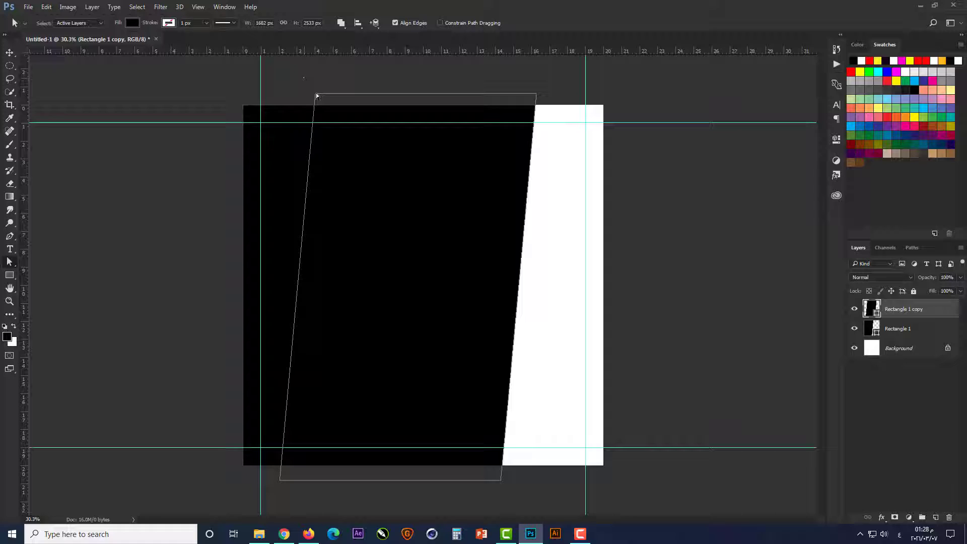
{"action": "left_click_drag", "start_coordinate": [303, 78], "coordinate": [327, 107]}
{"action": "left_click_drag", "start_coordinate": [270, 491], "coordinate": [286, 473]}
{"action": "key", "text": "shift+Right"}
{"action": "key", "text": "shift+Right"}
{"action": "key", "text": "shift+Right"}
{"action": "key", "text": "shift+Right"}
{"action": "key", "text": "shift+Right"}
{"action": "key", "text": "shift+Right"}
{"action": "key", "text": "shift+Right"}
{"action": "key", "text": "shift+Right"}
{"action": "key", "text": "shift+Right"}
{"action": "key", "text": "shift+Right"}
{"action": "key", "text": "shift+Right"}
{"action": "key", "text": "shift+Right"}
{"action": "key", "text": "shift+Right"}
{"action": "key", "text": "shift+Right"}
{"action": "key", "text": "shift+Right"}
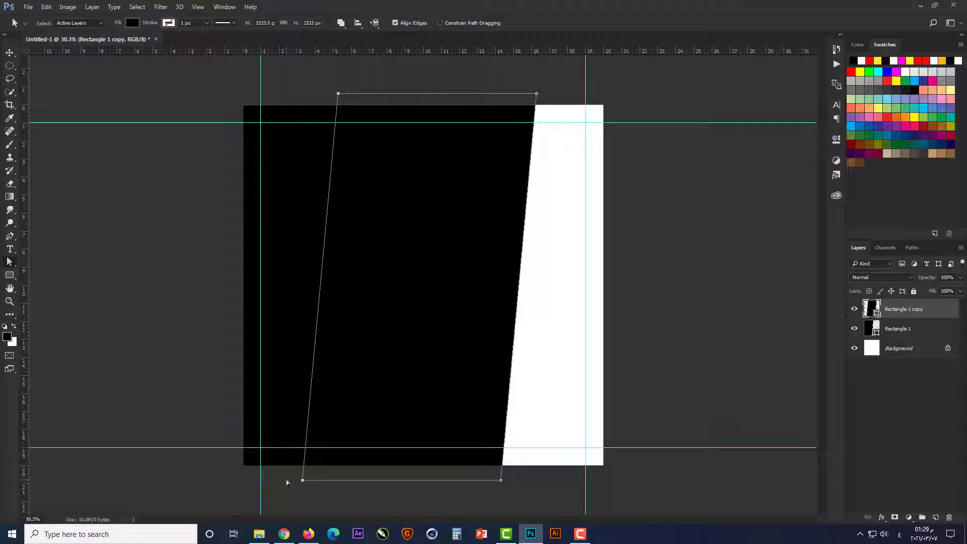
{"action": "key", "text": "shift+Right"}
{"action": "key", "text": "shift+Right"}
{"action": "key", "text": "shift+Right"}
{"action": "key", "text": "shift+Right"}
{"action": "key", "text": "shift+Right"}
{"action": "key", "text": "shift+Right"}
{"action": "key", "text": "shift+Right"}
{"action": "key", "text": "shift+Right"}
{"action": "key", "text": "shift+Right"}
{"action": "key", "text": "shift+Right"}
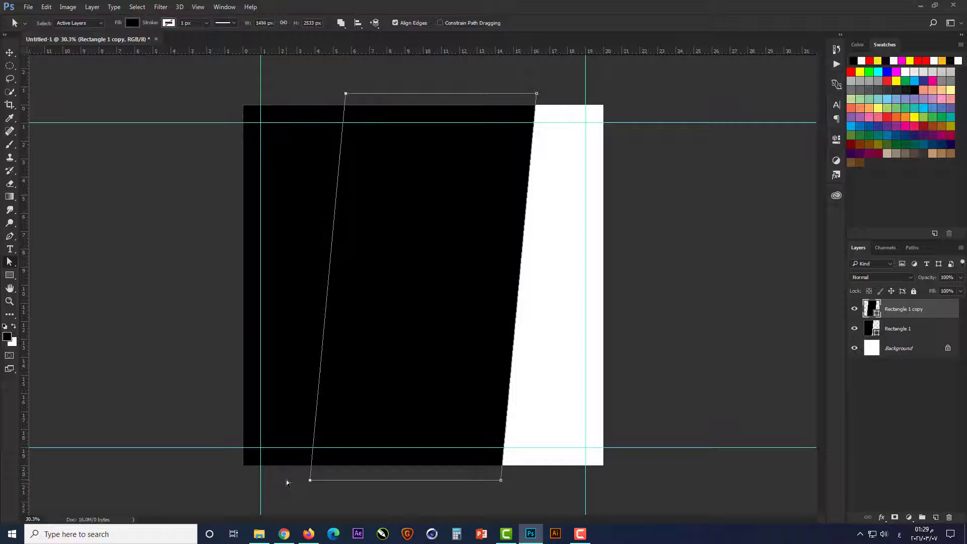
{"action": "key", "text": "shift+Right"}
{"action": "key", "text": "shift+Right"}
{"action": "key", "text": "shift+Right"}
{"action": "key", "text": "shift+Right"}
{"action": "key", "text": "shift+Right"}
{"action": "key", "text": "shift+Right"}
{"action": "key", "text": "shift+Right"}
{"action": "key", "text": "shift+Right"}
{"action": "key", "text": "shift+Right"}
{"action": "key", "text": "shift+Right"}
{"action": "key", "text": "shift+Right"}
{"action": "key", "text": "shift+Right"}
{"action": "key", "text": "shift+Right"}
{"action": "key", "text": "shift+Right"}
{"action": "key", "text": "shift+Right"}
{"action": "key", "text": "shift+Right"}
{"action": "key", "text": "shift+Right"}
{"action": "key", "text": "shift+Right"}
{"action": "key", "text": "shift+Right"}
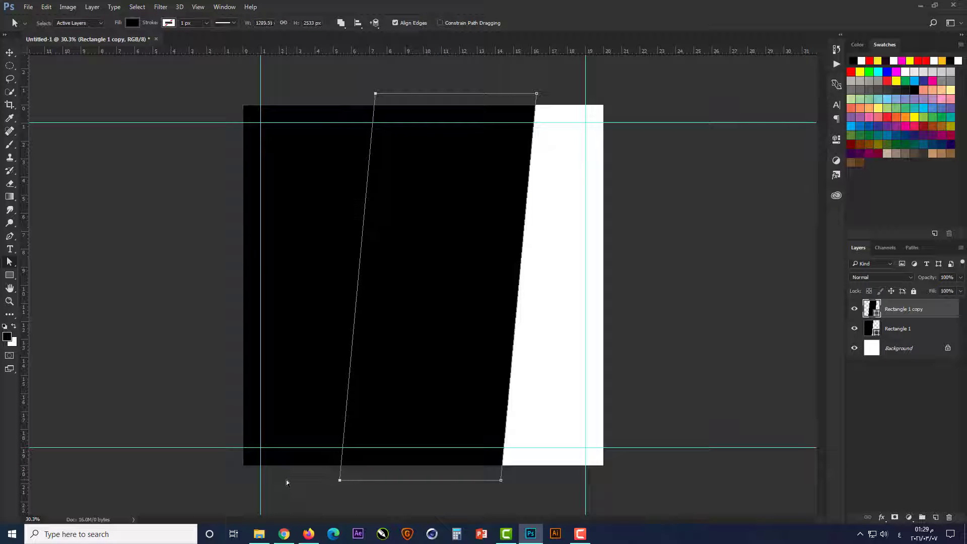
{"action": "key", "text": "shift+Right"}
{"action": "key", "text": "shift+Right"}
{"action": "key", "text": "shift+Right"}
{"action": "key", "text": "shift+Right"}
{"action": "key", "text": "shift+Right"}
{"action": "key", "text": "shift+Right"}
{"action": "key", "text": "shift+Right"}
{"action": "key", "text": "shift+Right"}
{"action": "key", "text": "shift+Right"}
{"action": "key", "text": "shift+Right"}
{"action": "key", "text": "shift+Right"}
{"action": "key", "text": "shift+Right"}
{"action": "key", "text": "shift+Right"}
{"action": "key", "text": "shift+Right"}
{"action": "key", "text": "shift+Right"}
{"action": "key", "text": "shift+Right"}
{"action": "key", "text": "shift+Right"}
{"action": "key", "text": "shift+Right"}
{"action": "key", "text": "shift+Right"}
{"action": "key", "text": "shift+Right"}
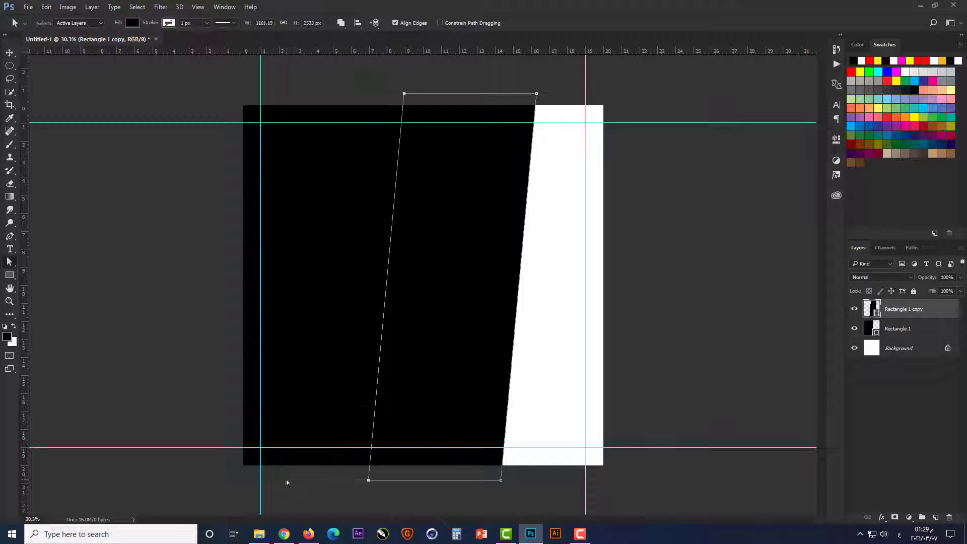
{"action": "key", "text": "shift+Right"}
{"action": "key", "text": "shift+Right"}
{"action": "key", "text": "shift+Right"}
{"action": "key", "text": "shift+Right"}
{"action": "key", "text": "shift+Right"}
{"action": "key", "text": "shift+Right"}
{"action": "key", "text": "shift+Right"}
{"action": "key", "text": "shift+Right"}
{"action": "key", "text": "shift+Right"}
{"action": "key", "text": "shift+Right"}
{"action": "key", "text": "shift+Right"}
{"action": "key", "text": "shift+Right"}
{"action": "key", "text": "shift+Right"}
{"action": "key", "text": "shift+Right"}
{"action": "key", "text": "shift+Right"}
{"action": "key", "text": "shift+Right"}
{"action": "key", "text": "shift+Right"}
{"action": "key", "text": "shift+Right"}
{"action": "key", "text": "shift+Right"}
{"action": "key", "text": "shift+Right"}
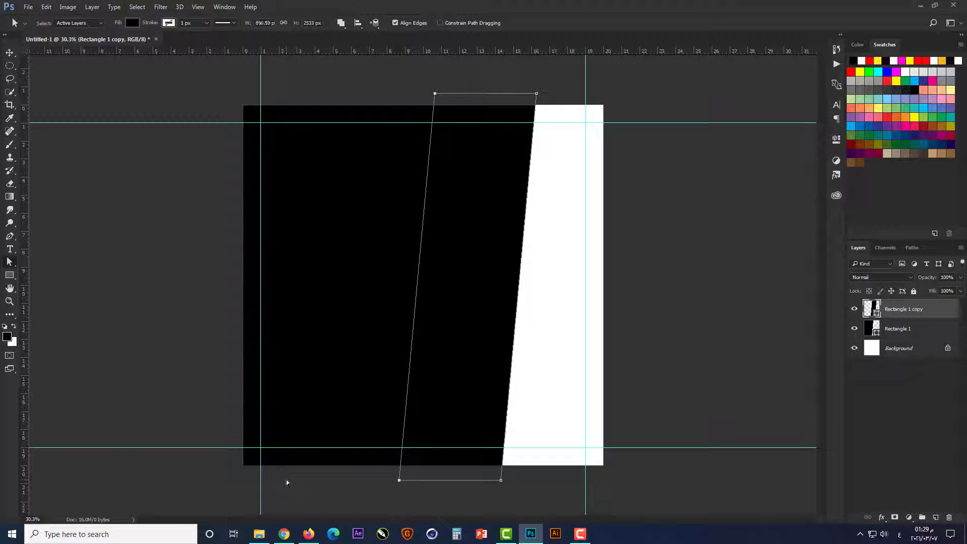
{"action": "key", "text": "shift+Right"}
{"action": "key", "text": "shift+Right"}
{"action": "key", "text": "shift+Right"}
{"action": "key", "text": "shift+Right"}
{"action": "key", "text": "shift+Right"}
{"action": "key", "text": "shift+Right"}
{"action": "key", "text": "shift+Right"}
{"action": "key", "text": "shift+Right"}
{"action": "key", "text": "shift+Right"}
{"action": "key", "text": "shift+Right"}
{"action": "key", "text": "shift+Right"}
{"action": "key", "text": "shift+Right"}
{"action": "key", "text": "shift+Right"}
{"action": "key", "text": "shift+Right"}
{"action": "key", "text": "shift+Right"}
{"action": "key", "text": "shift+Right"}
{"action": "key", "text": "shift+Right"}
{"action": "key", "text": "shift+Right"}
{"action": "key", "text": "shift+Right"}
{"action": "key", "text": "shift+Right"}
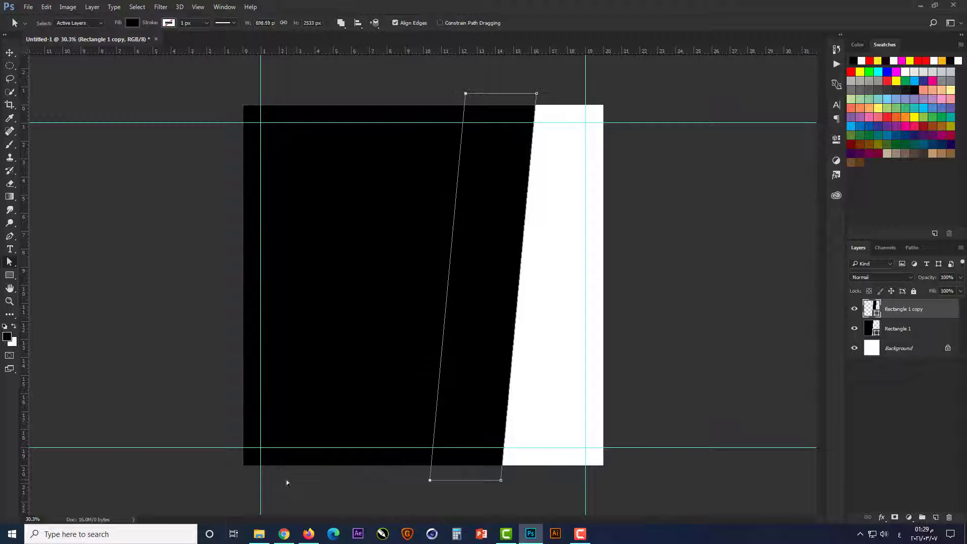
{"action": "key", "text": "shift+Right"}
{"action": "key", "text": "shift+Right"}
{"action": "key", "text": "shift+Right"}
{"action": "key", "text": "shift+Right"}
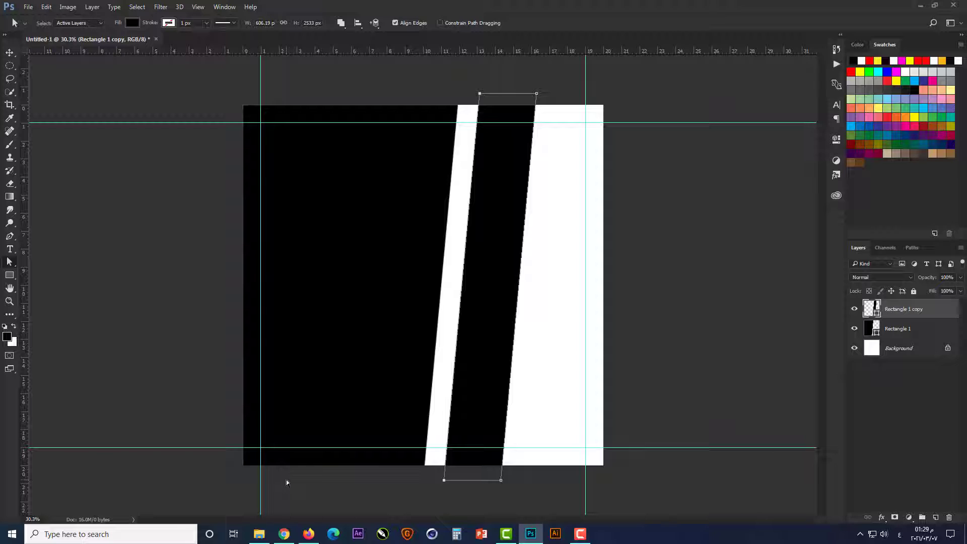
{"action": "left_click", "coordinate": [286, 480]}
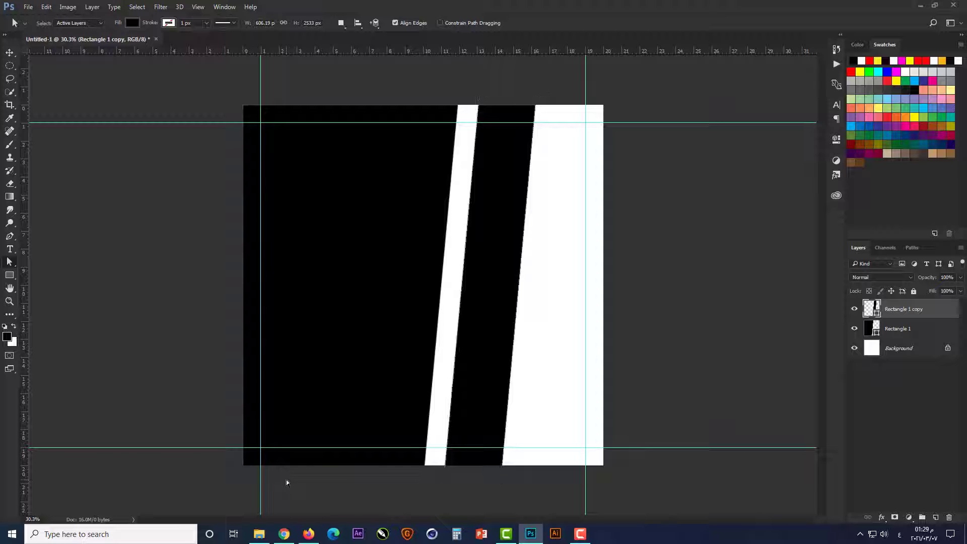
Move the slanted strip slightly closer to the large shape and place a duplicate of it near the canvas's right edge
{"action": "left_click", "coordinate": [10, 52]}
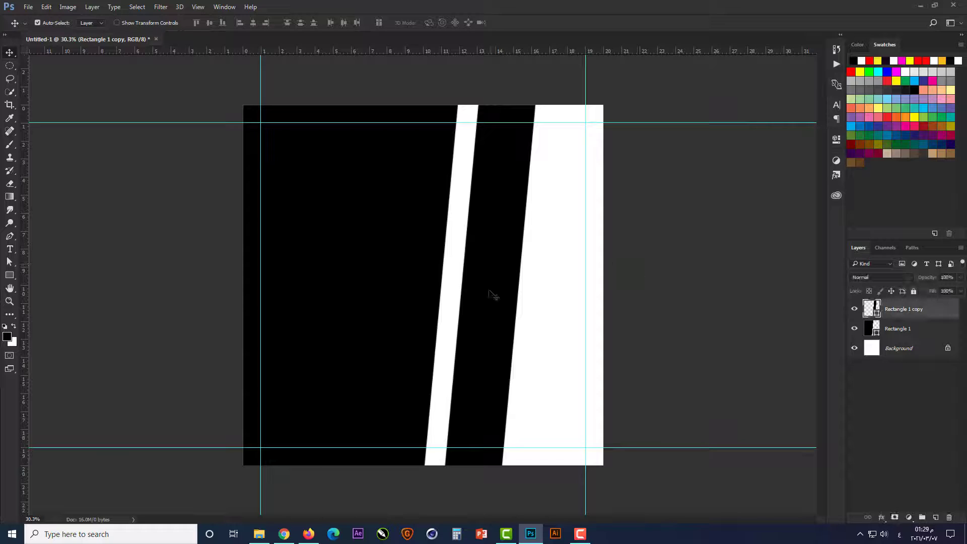
{"action": "left_click_drag", "start_coordinate": [479, 293], "coordinate": [472, 294]}
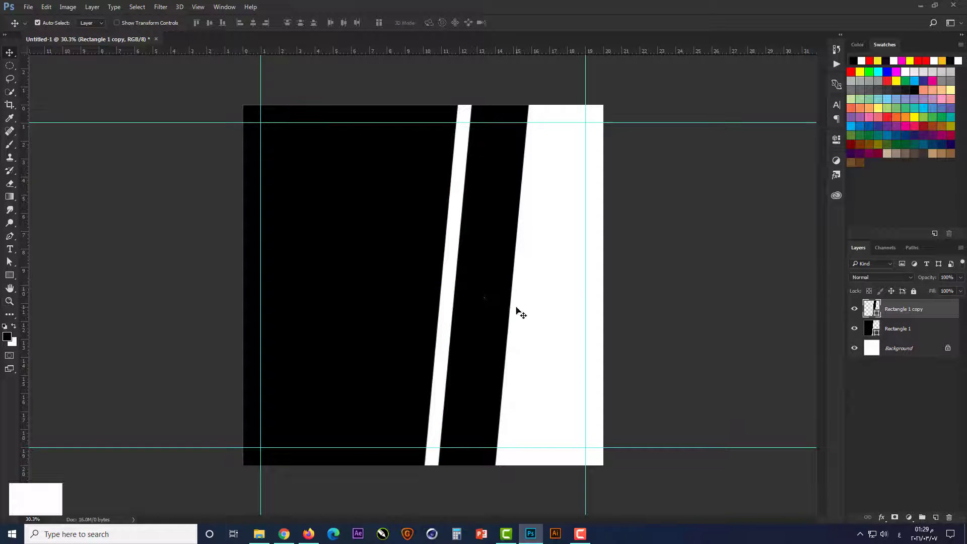
{"action": "key", "text": "ctrl+j"}
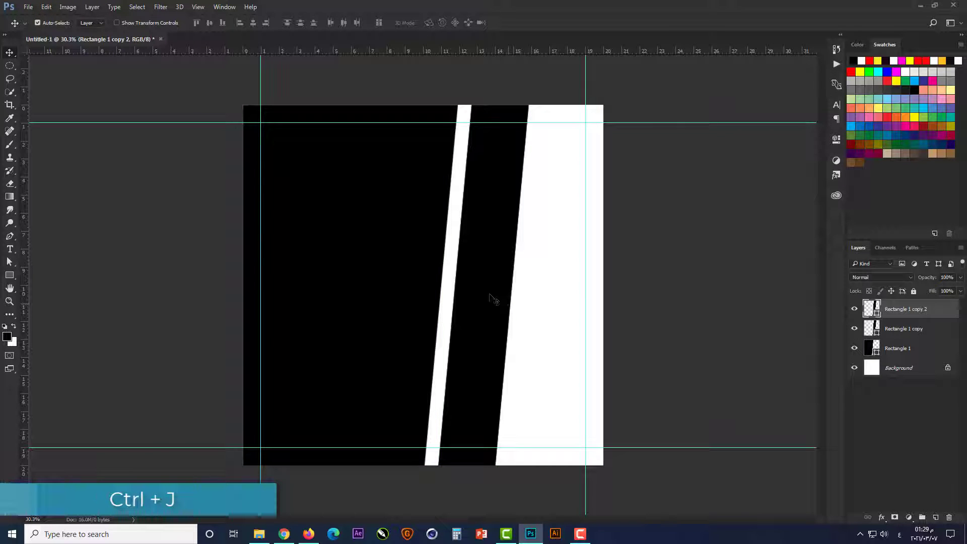
{"action": "left_click_drag", "start_coordinate": [495, 298], "coordinate": [566, 296]}
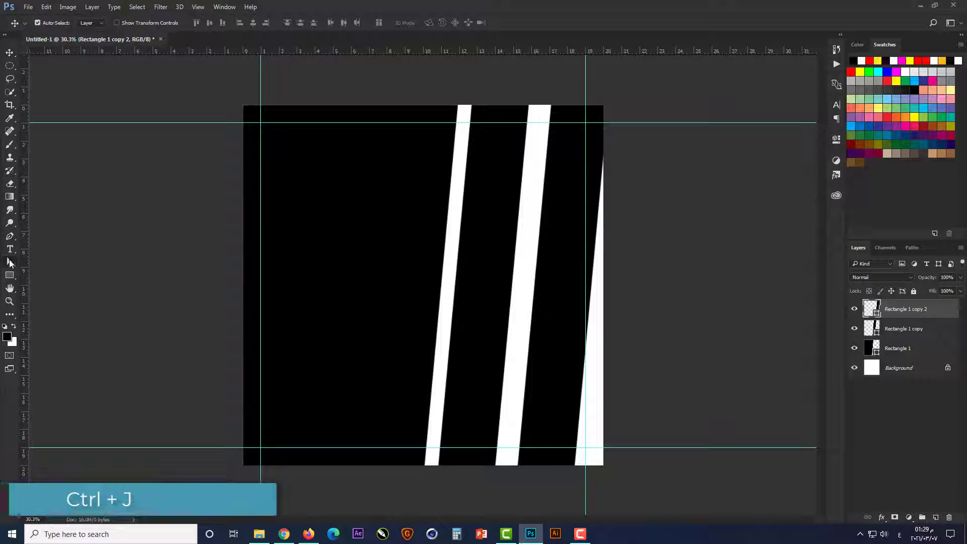
Narrow the duplicated strip to about 520 px wide by shifting its two left anchor points right
{"action": "left_click", "coordinate": [10, 262]}
{"action": "left_click_drag", "start_coordinate": [528, 79], "coordinate": [565, 116]}
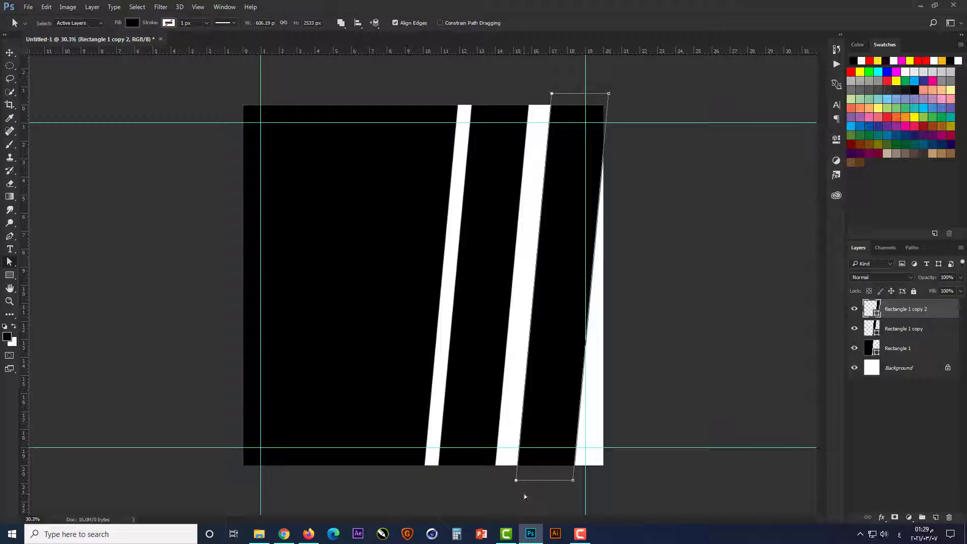
{"action": "key", "text": "shift+Right"}
{"action": "key", "text": "shift+Right"}
{"action": "key", "text": "shift+Right"}
{"action": "key", "text": "shift+Right"}
{"action": "key", "text": "shift+Right"}
{"action": "key", "text": "shift+Right"}
{"action": "key", "text": "shift+Right"}
{"action": "key", "text": "shift+Right"}
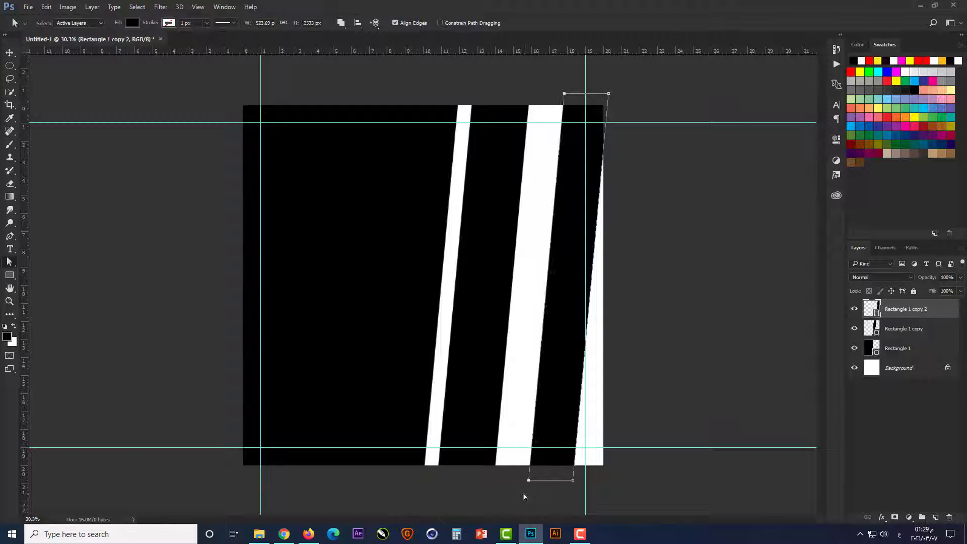
{"action": "key", "text": "Right"}
{"action": "key", "text": "Right"}
{"action": "key", "text": "Right"}
{"action": "left_click", "coordinate": [524, 493]}
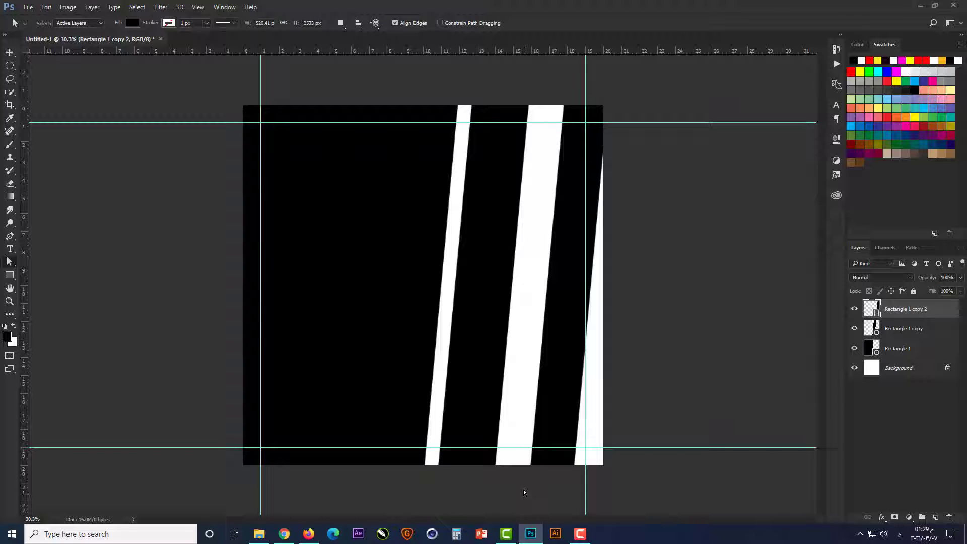
Nudge the narrower strip about 40 px left, toward the first strip
{"action": "left_click", "coordinate": [8, 56]}
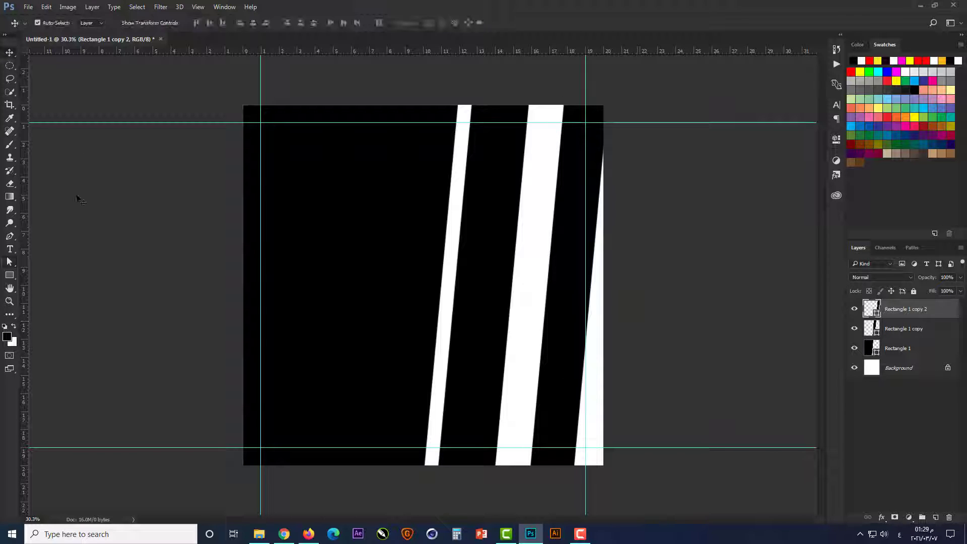
{"action": "key", "text": "shift+Left"}
{"action": "key", "text": "shift+Left"}
{"action": "key", "text": "shift+Left"}
{"action": "key", "text": "shift+Left"}
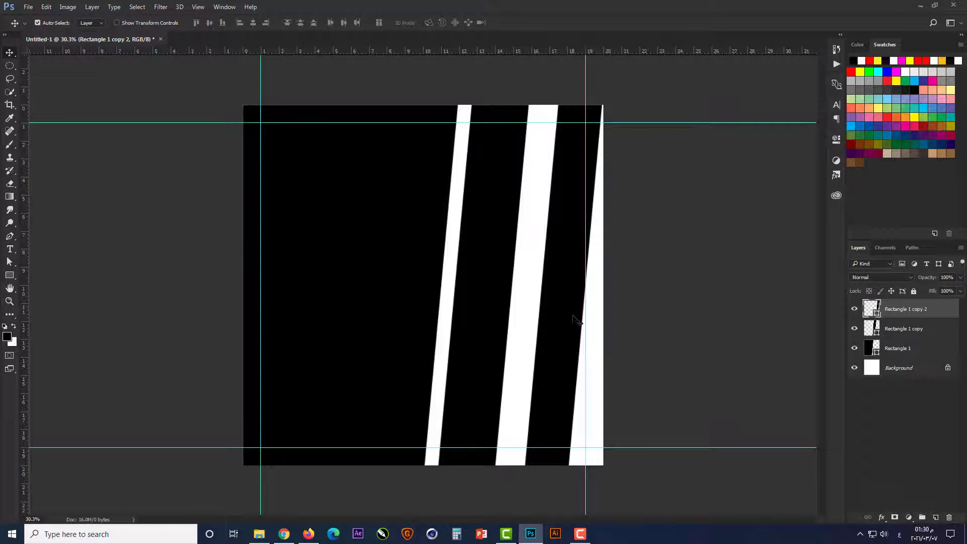
Duplicate the narrower strip to fill the canvas's right edge, and shift the existing one slightly left to leave slanted gaps
{"action": "key", "text": "ctrl+j"}
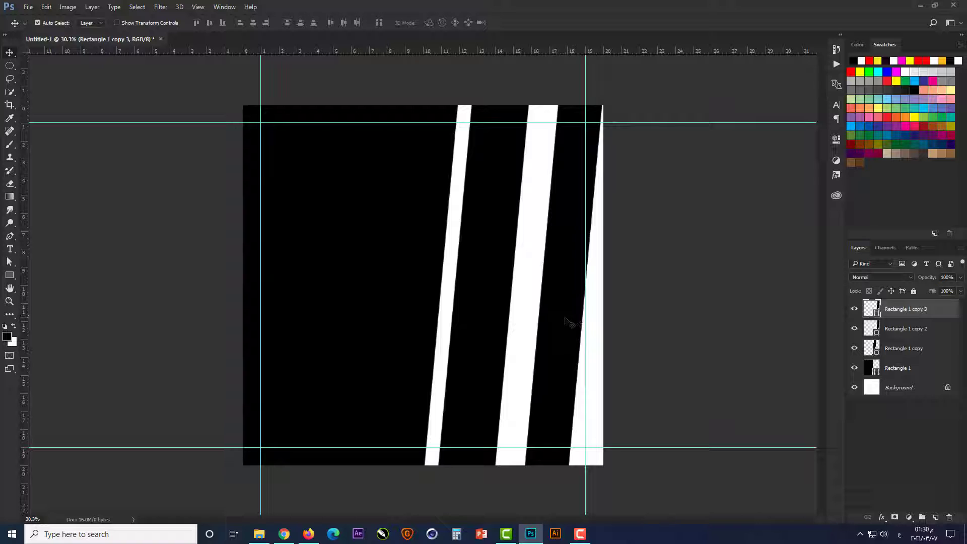
{"action": "left_click_drag", "start_coordinate": [561, 337], "coordinate": [564, 372]}
{"action": "key", "text": "shift+Left"}
{"action": "key", "text": "shift+Left"}
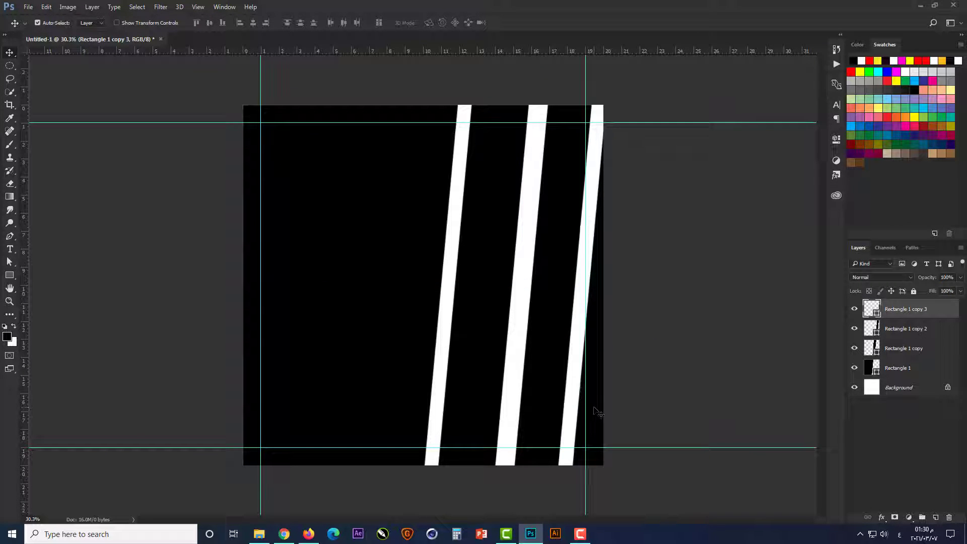
Duplicate the three slanted strip layers together and move the copies left over the large black shape
{"action": "left_click", "coordinate": [700, 248]}
{"action": "left_click", "coordinate": [891, 313]}
{"action": "left_click", "coordinate": [888, 348], "text": "shift"}
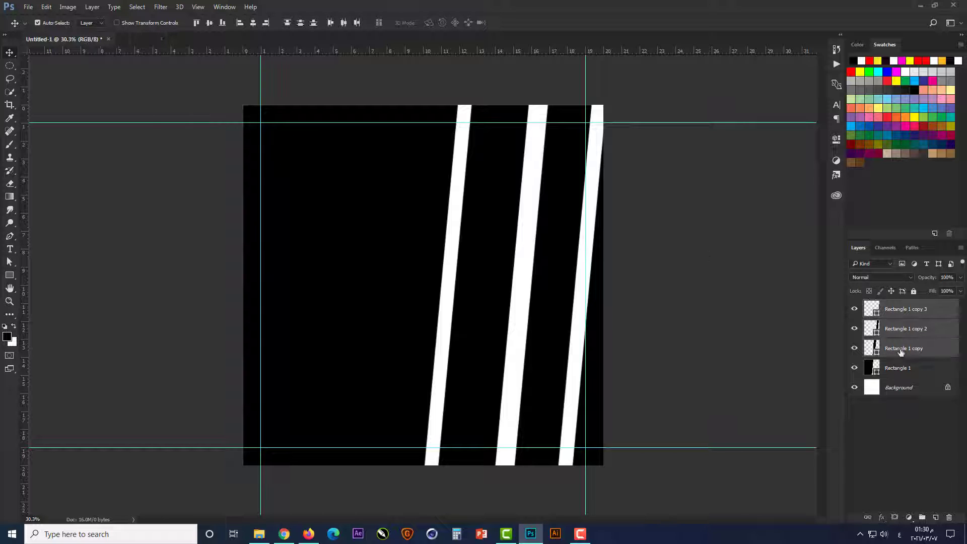
{"action": "key", "text": "ctrl+j"}
{"action": "key", "text": "ctrl+t"}
{"action": "left_click_drag", "start_coordinate": [558, 276], "coordinate": [349, 251]}
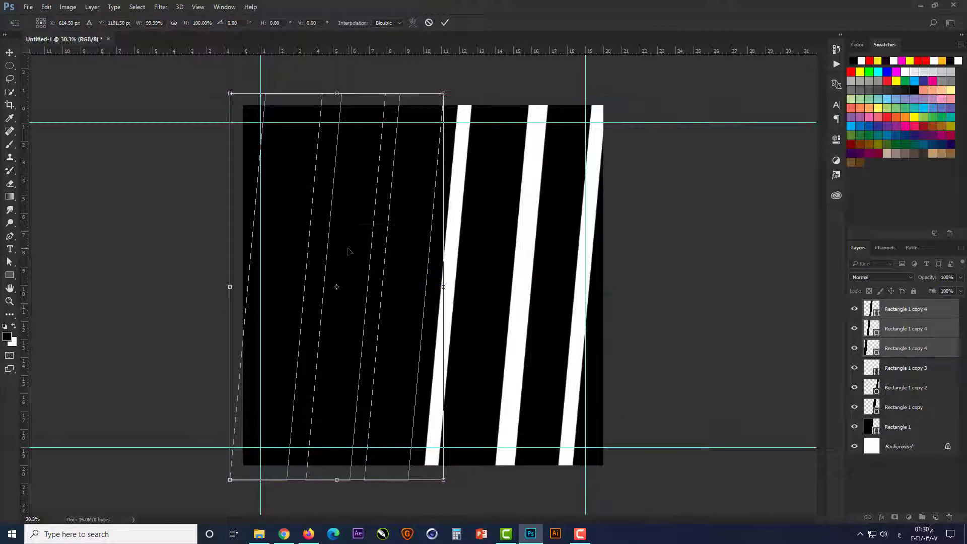
{"action": "key", "text": "Return"}
Recolour the two topmost copied strips near-white (#fffdfd) to set them apart from the large black shape
{"action": "double_click", "coordinate": [872, 309]}
{"action": "left_click_drag", "start_coordinate": [510, 410], "coordinate": [514, 282]}
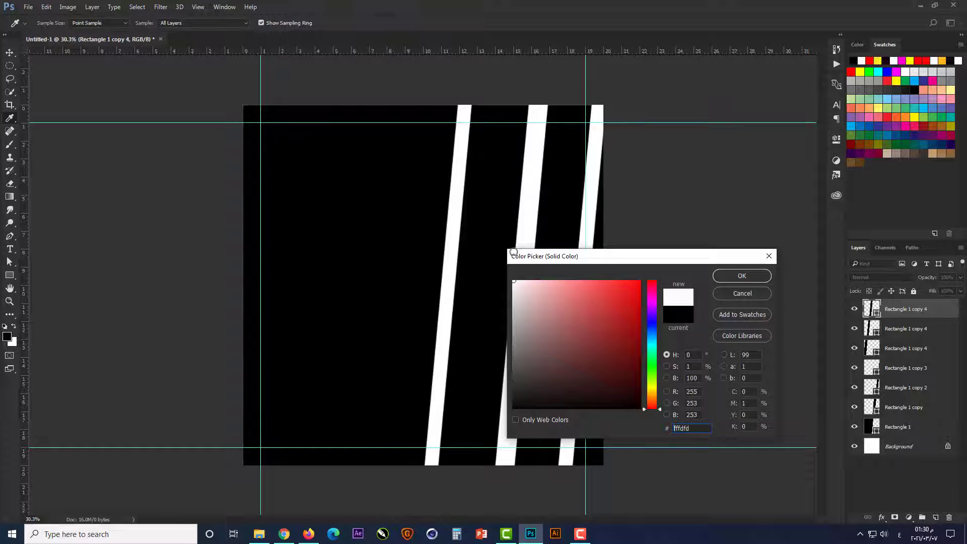
{"action": "left_click", "coordinate": [754, 276]}
{"action": "double_click", "coordinate": [872, 329]}
{"action": "left_click", "coordinate": [514, 282]}
{"action": "left_click", "coordinate": [734, 275]}
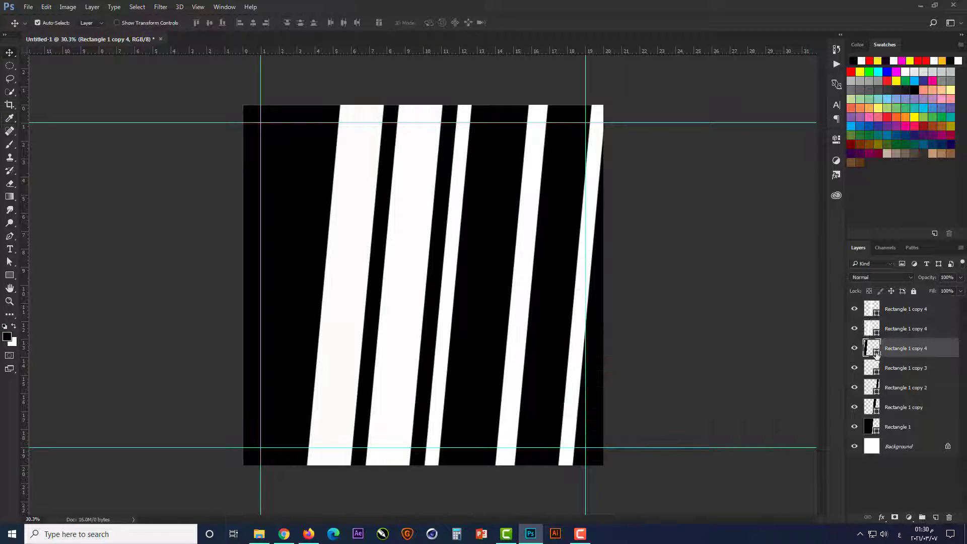
Recolour the third copied strip, over the canvas's left side, near-white to match the other two copies
{"action": "double_click", "coordinate": [872, 349]}
{"action": "left_click", "coordinate": [514, 282]}
{"action": "left_click", "coordinate": [742, 276]}
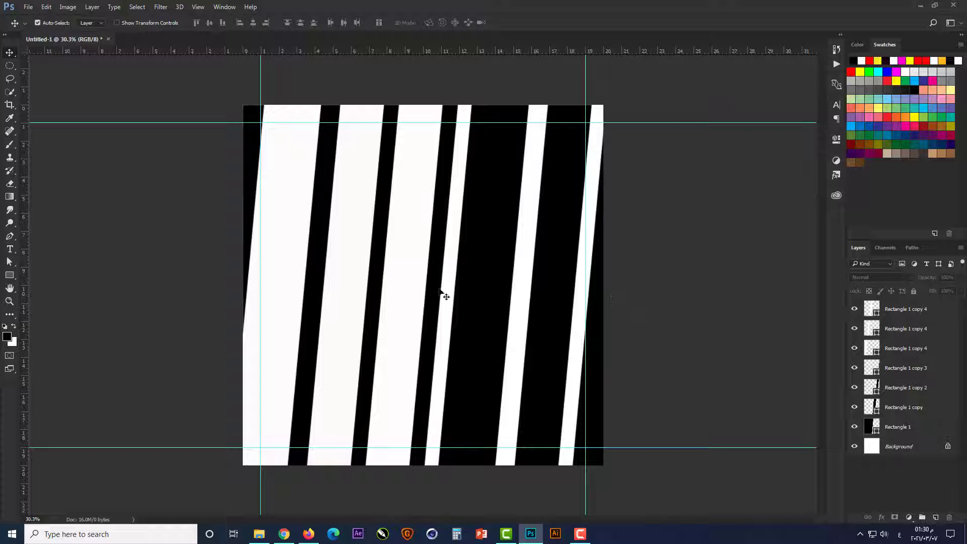
Unlock the Background layer and add a Gradient Overlay effect to it, keeping the canvas in view
{"action": "left_click", "coordinate": [948, 446]}
{"action": "left_click", "coordinate": [820, 501]}
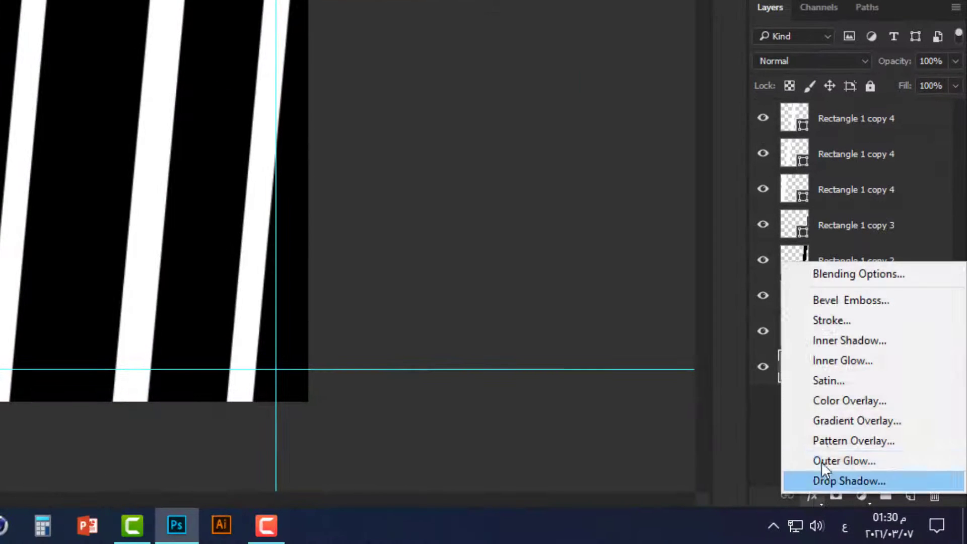
{"action": "left_click", "coordinate": [844, 423]}
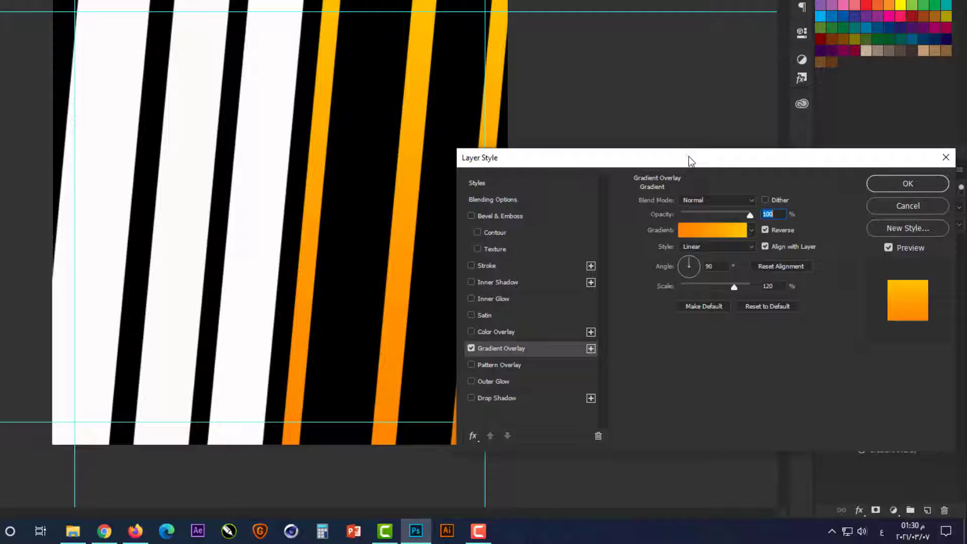
{"action": "left_click_drag", "start_coordinate": [690, 160], "coordinate": [699, 108]}
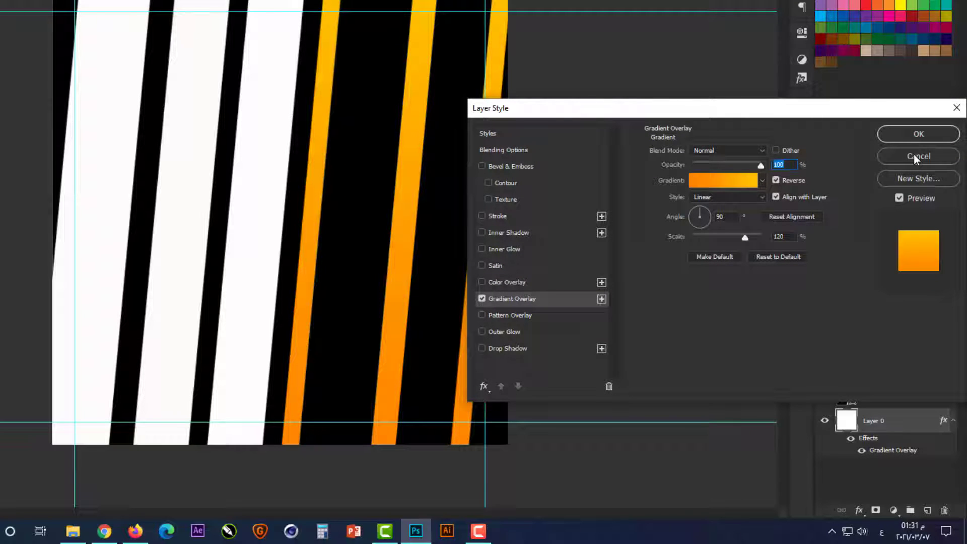
Set the overlay gradient's orange end stop to a deeper orange, #ff7600, after trying several magenta values
{"action": "left_click", "coordinate": [718, 181]}
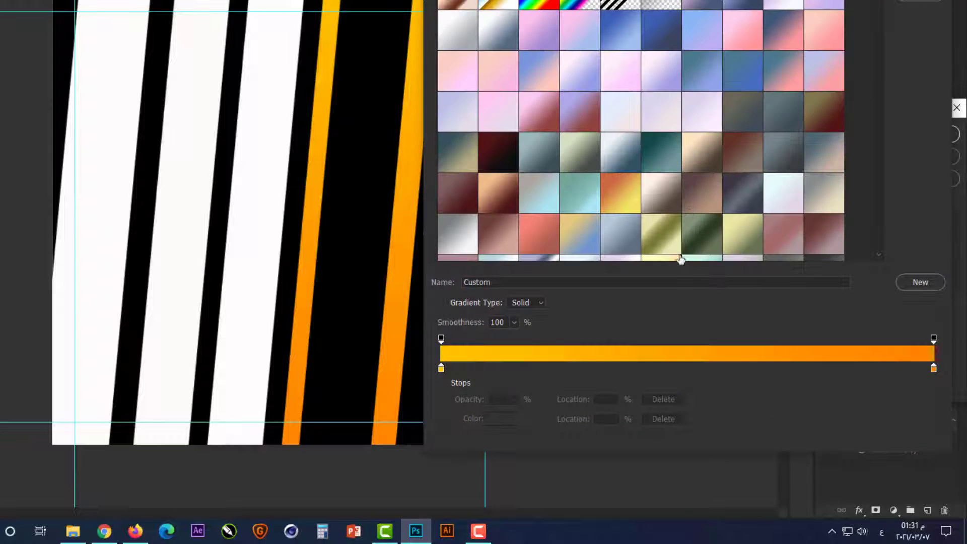
{"action": "left_click", "coordinate": [934, 369]}
{"action": "left_click", "coordinate": [498, 418]}
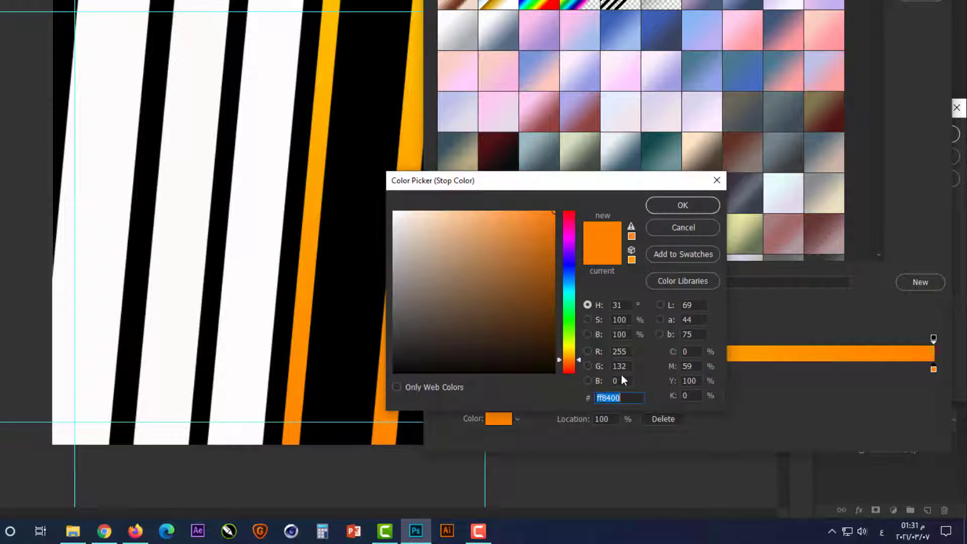
{"action": "left_click", "coordinate": [688, 366]}
{"action": "type", "text": "65"}
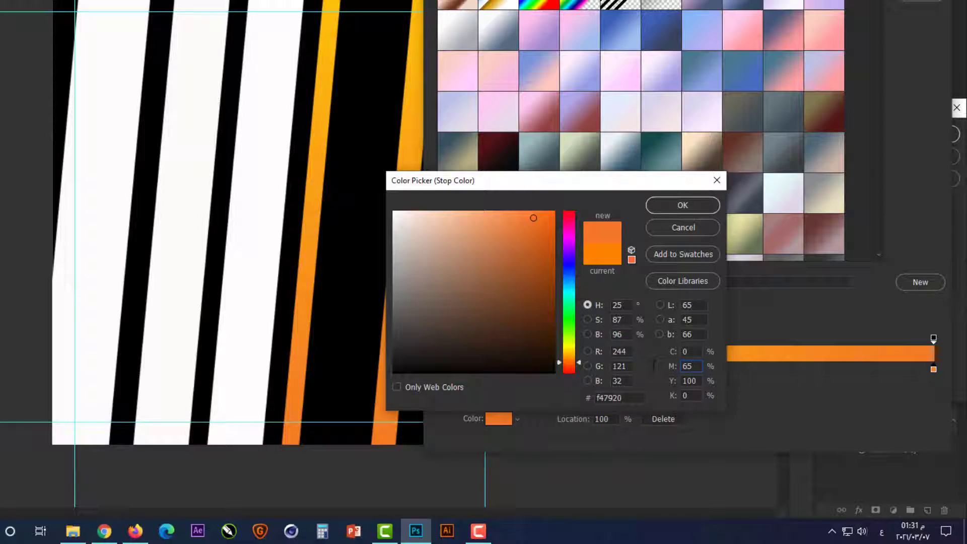
{"action": "key", "text": "BackSpace"}
{"action": "key", "text": "BackSpace"}
{"action": "type", "text": "72"}
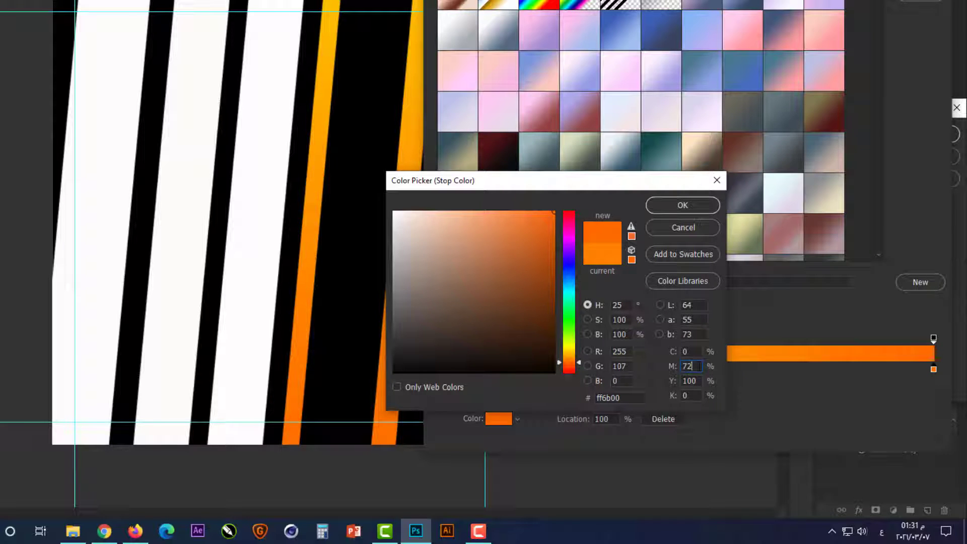
{"action": "key", "text": "Down"}
{"action": "key", "text": "Down"}
{"action": "key", "text": "Down"}
{"action": "key", "text": "Down"}
{"action": "key", "text": "Down"}
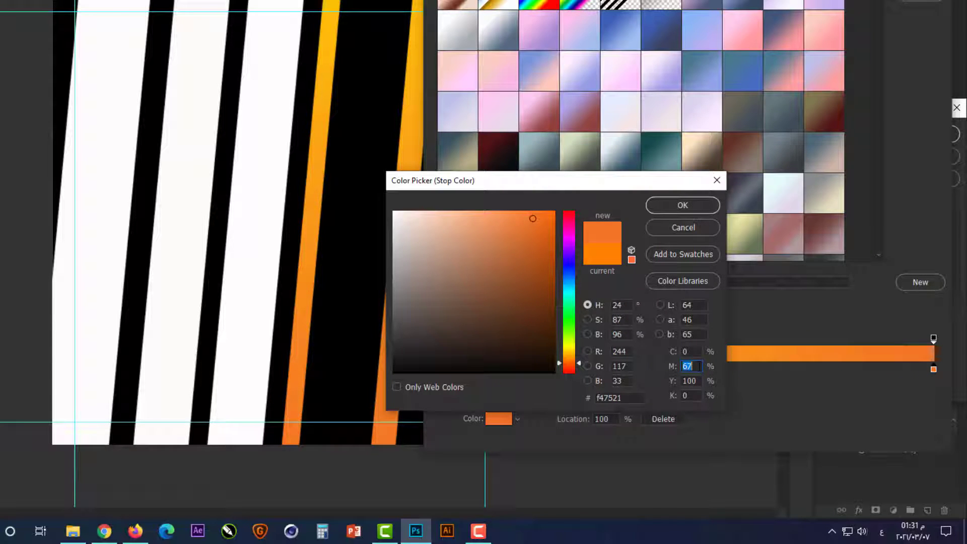
{"action": "key", "text": "Down"}
{"action": "key", "text": "Down"}
{"action": "key", "text": "Down"}
{"action": "type", "text": "62"}
{"action": "key", "text": "Down"}
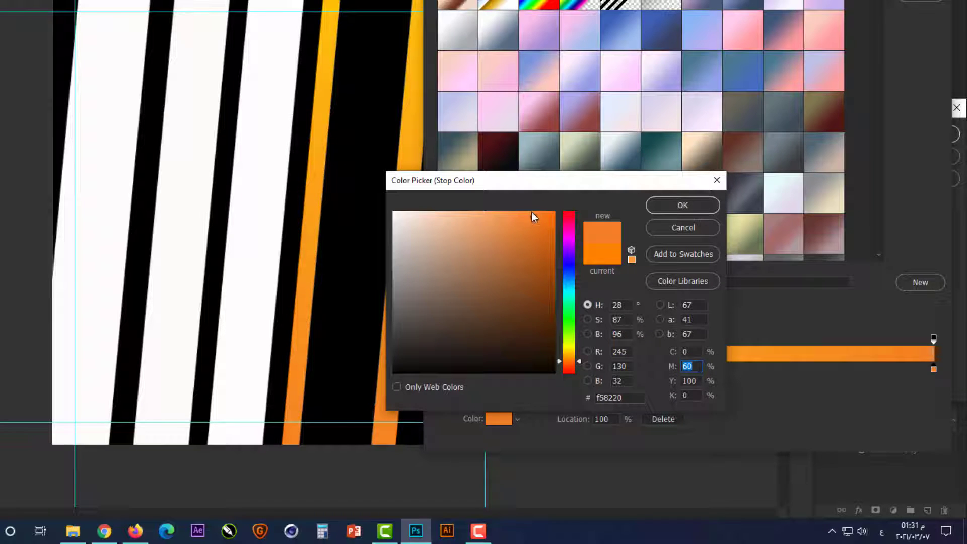
{"action": "left_click_drag", "start_coordinate": [534, 217], "coordinate": [588, 194]}
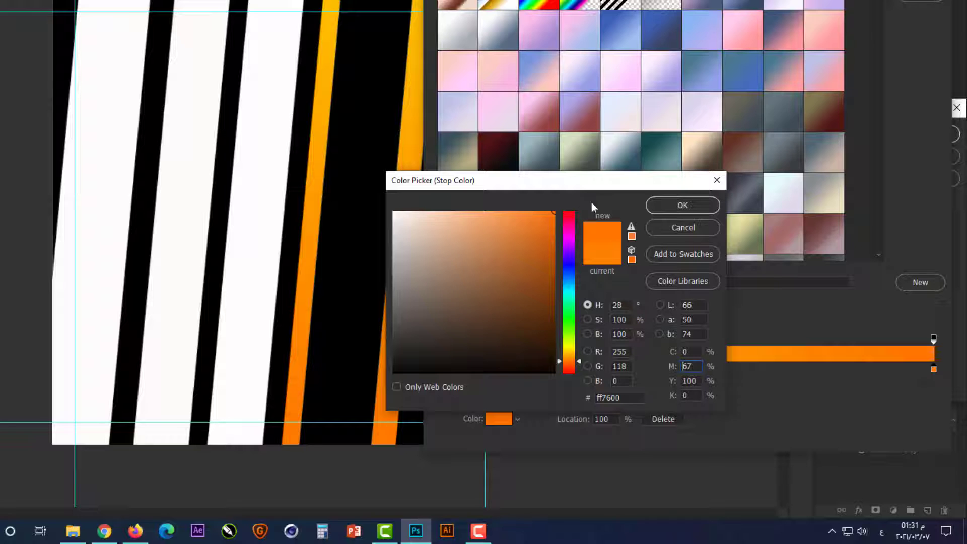
{"action": "left_click", "coordinate": [688, 205]}
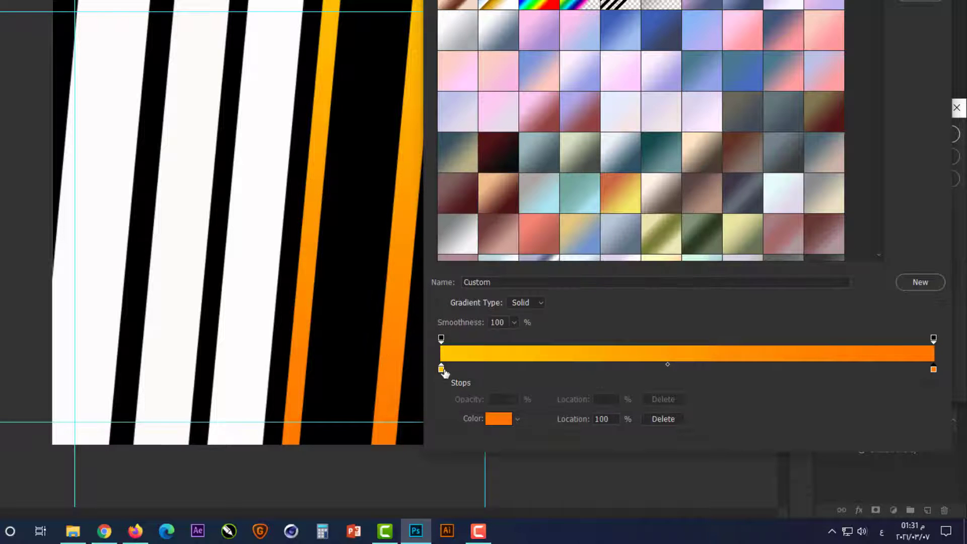
Set the gradient's yellow stop to #ffc20e with 25% magenta and apply the Gradient Overlay
{"action": "double_click", "coordinate": [441, 369]}
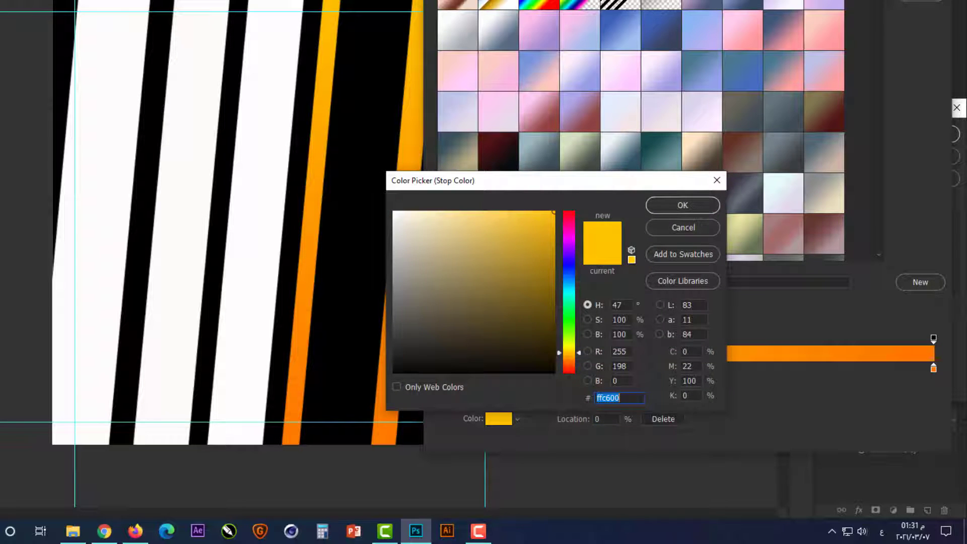
{"action": "left_click", "coordinate": [696, 367]}
{"action": "key", "text": "Up"}
{"action": "key", "text": "Up"}
{"action": "key", "text": "Up"}
{"action": "key", "text": "Up"}
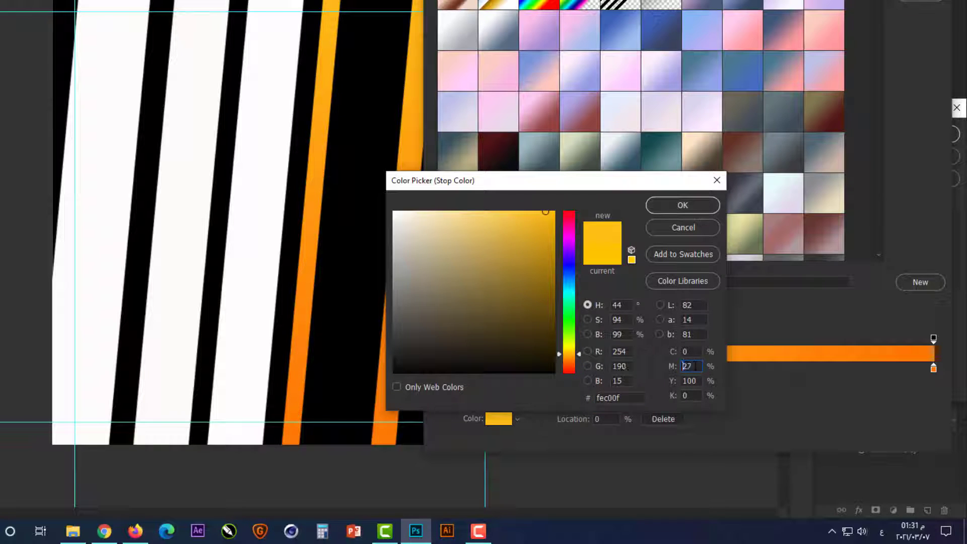
{"action": "key", "text": "Up"}
{"action": "key", "text": "Up"}
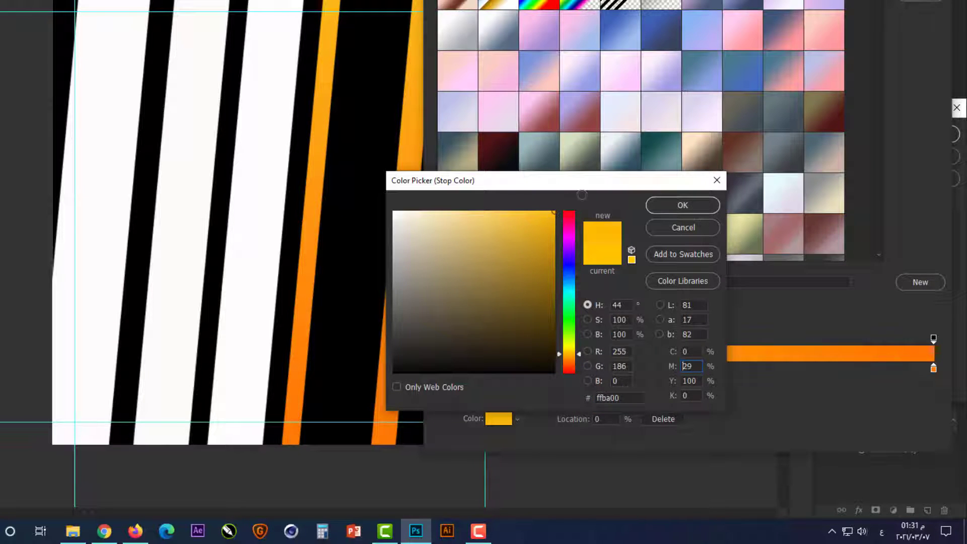
{"action": "key", "text": "Down"}
{"action": "key", "text": "Down"}
{"action": "key", "text": "Down"}
{"action": "key", "text": "Down"}
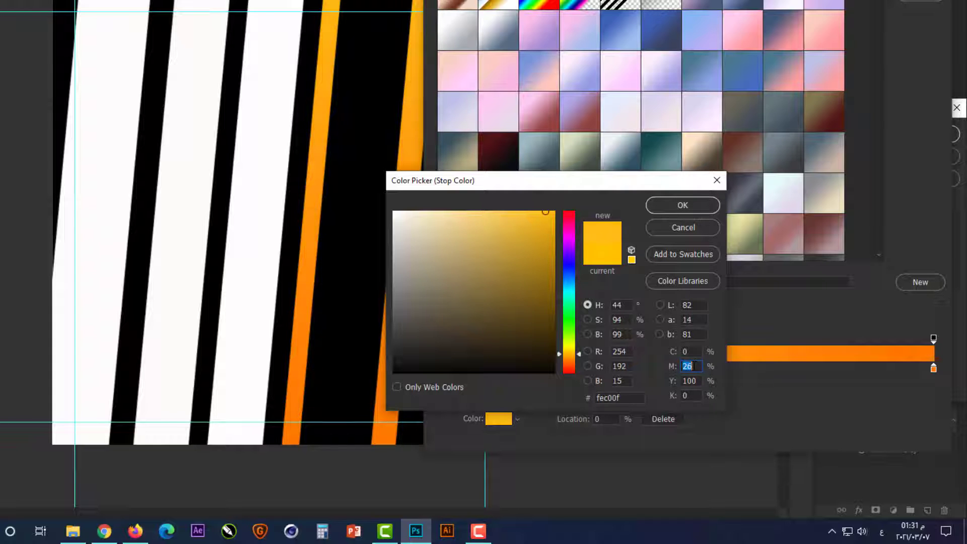
{"action": "left_click", "coordinate": [689, 204]}
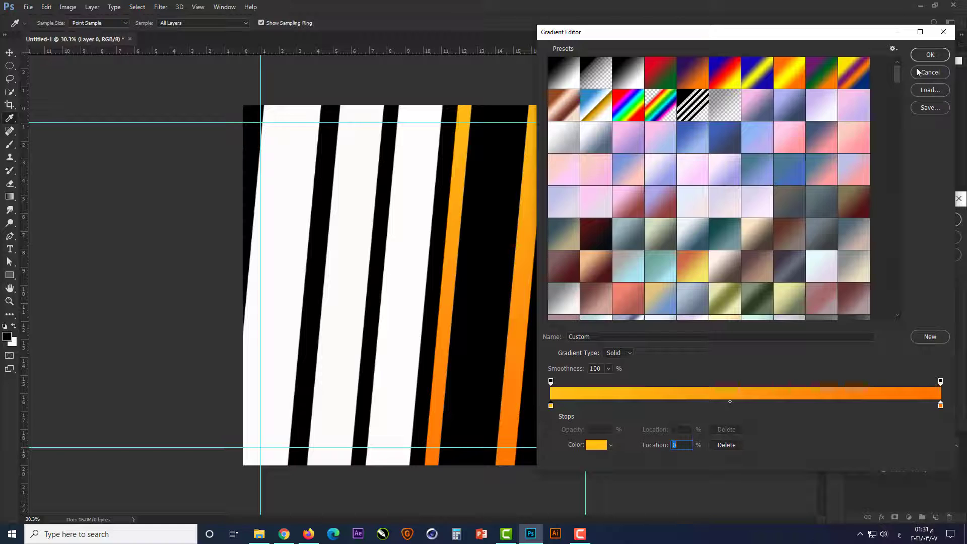
{"action": "left_click", "coordinate": [930, 57]}
{"action": "left_click", "coordinate": [912, 217]}
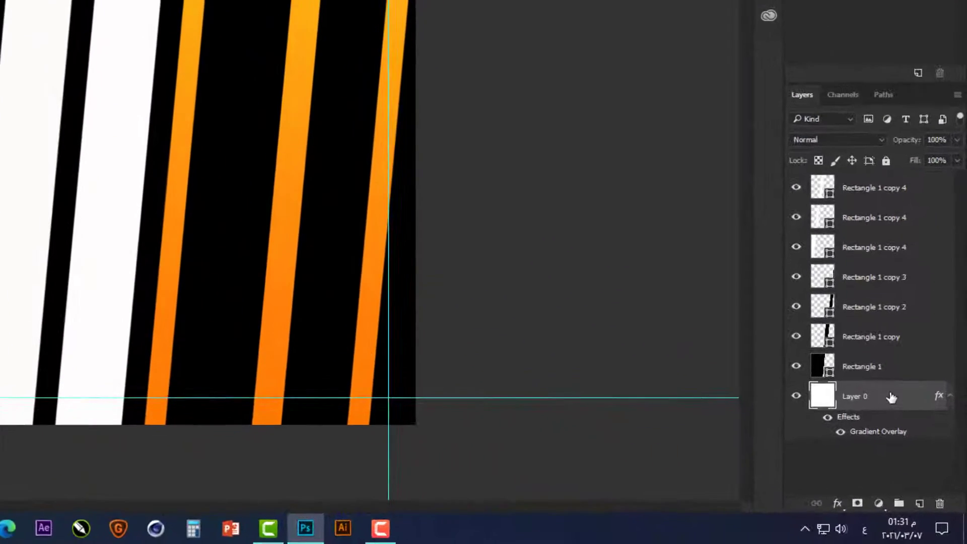
Copy the layer style from Layer 0 and paste it onto the large black shape, Rectangle 1
{"action": "right_click", "coordinate": [917, 446]}
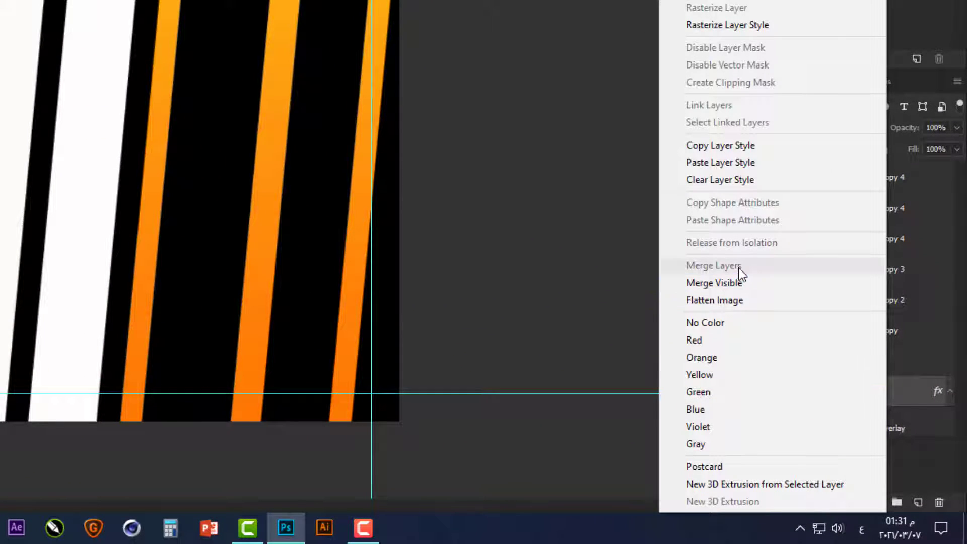
{"action": "left_click", "coordinate": [743, 146]}
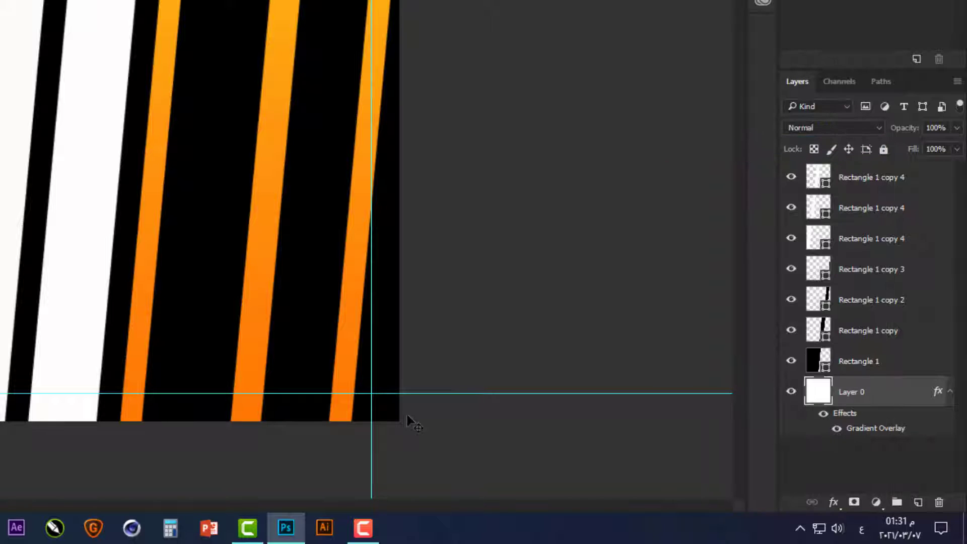
{"action": "left_click", "coordinate": [123, 281]}
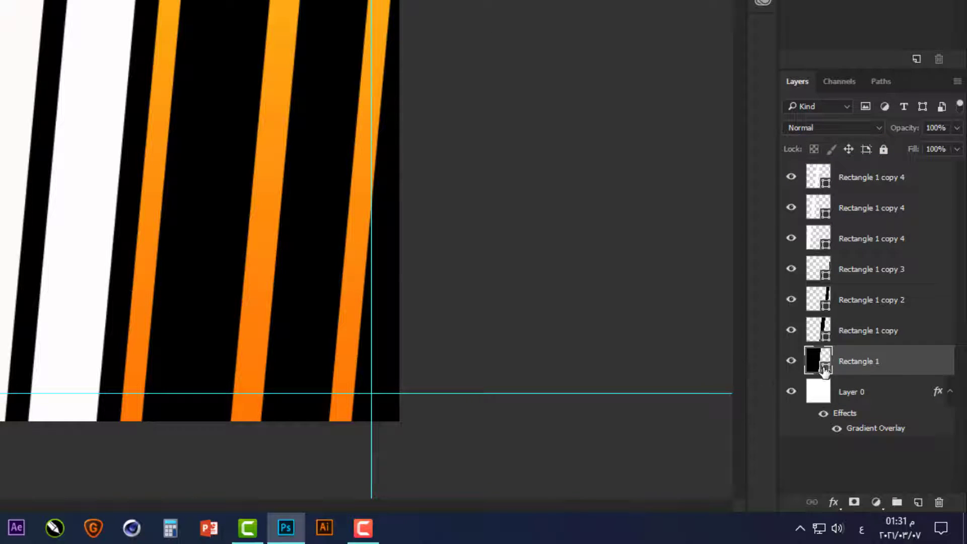
{"action": "right_click", "coordinate": [877, 361]}
{"action": "left_click", "coordinate": [714, 163]}
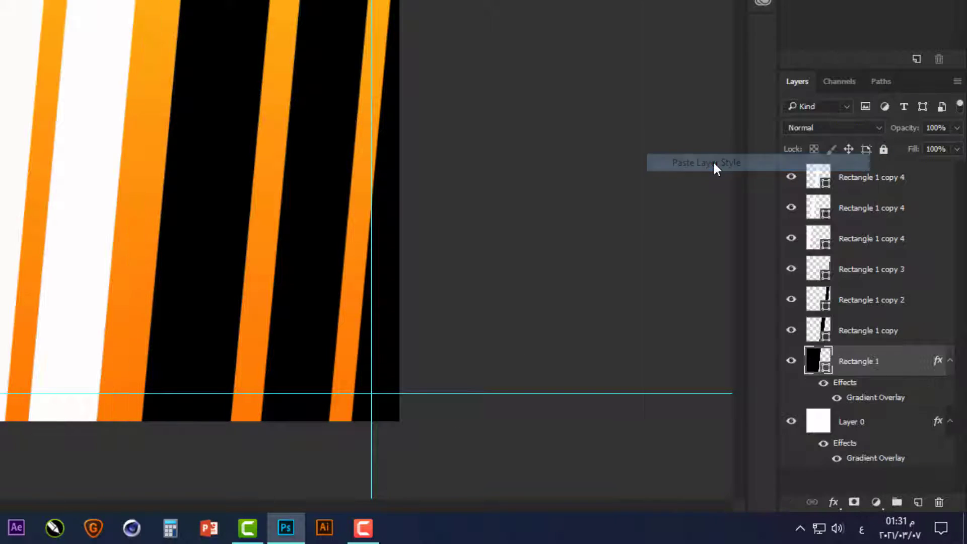
{"action": "left_click", "coordinate": [505, 330]}
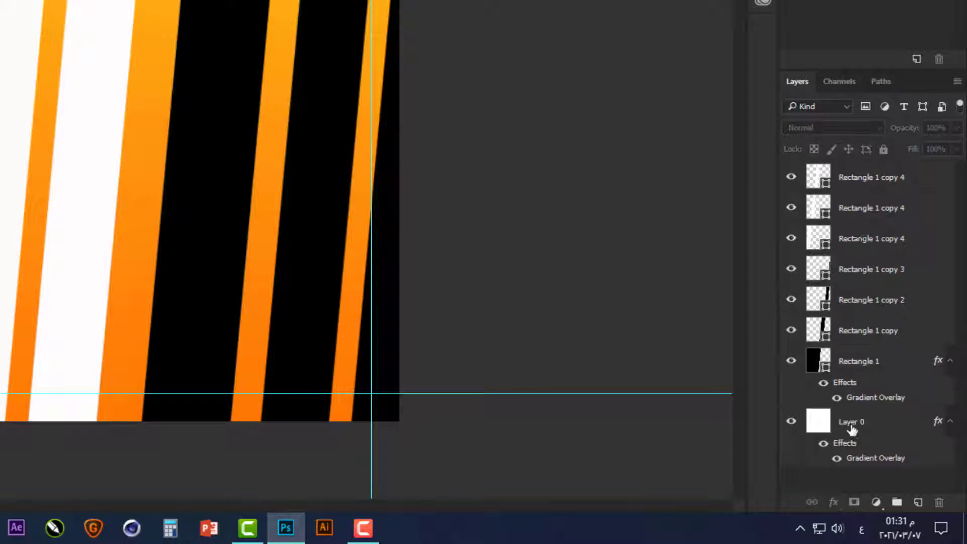
Edit Layer 0's Gradient Overlay and change its orange end stop to dark grey #242424
{"action": "left_click", "coordinate": [876, 458]}
{"action": "double_click", "coordinate": [877, 459]}
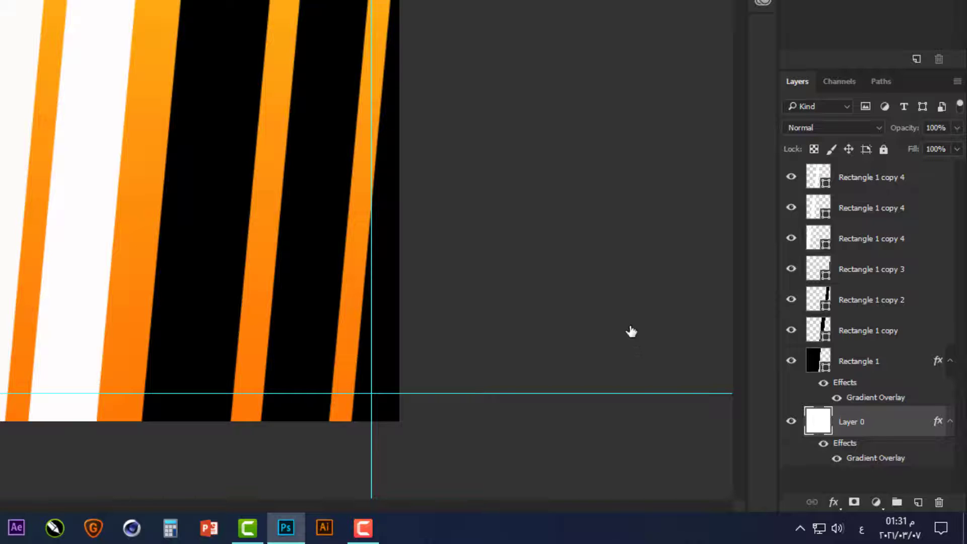
{"action": "left_click", "coordinate": [672, 99]}
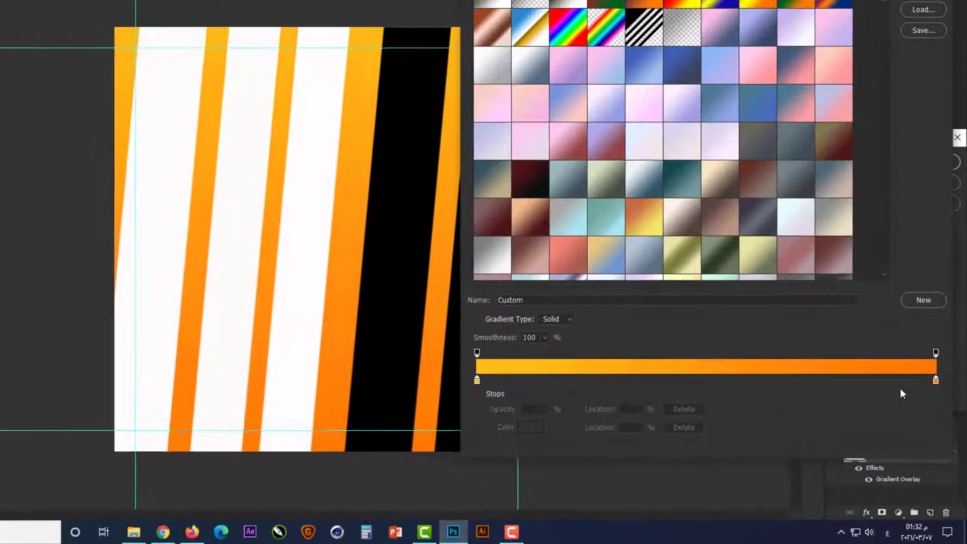
{"action": "left_click", "coordinate": [937, 381]}
{"action": "left_click", "coordinate": [532, 428]}
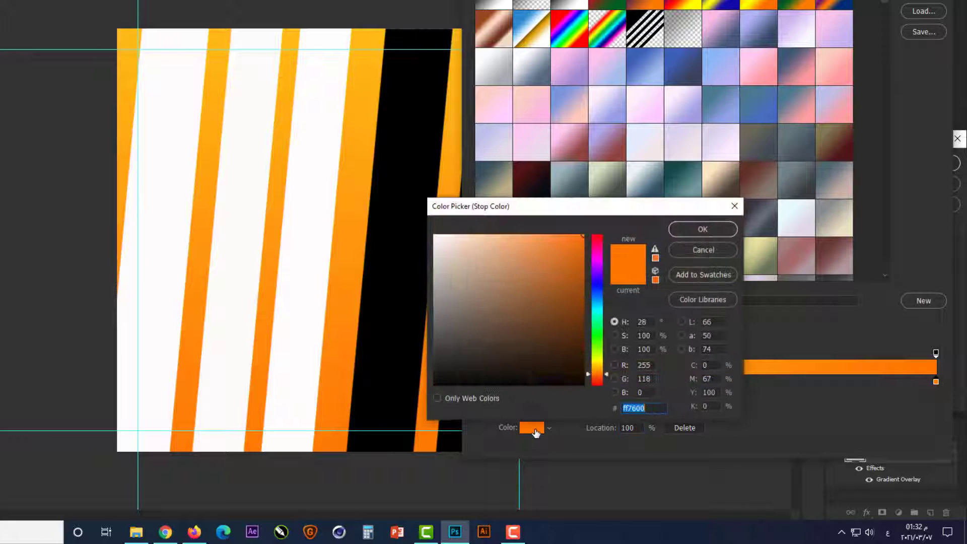
{"action": "left_click", "coordinate": [433, 364]}
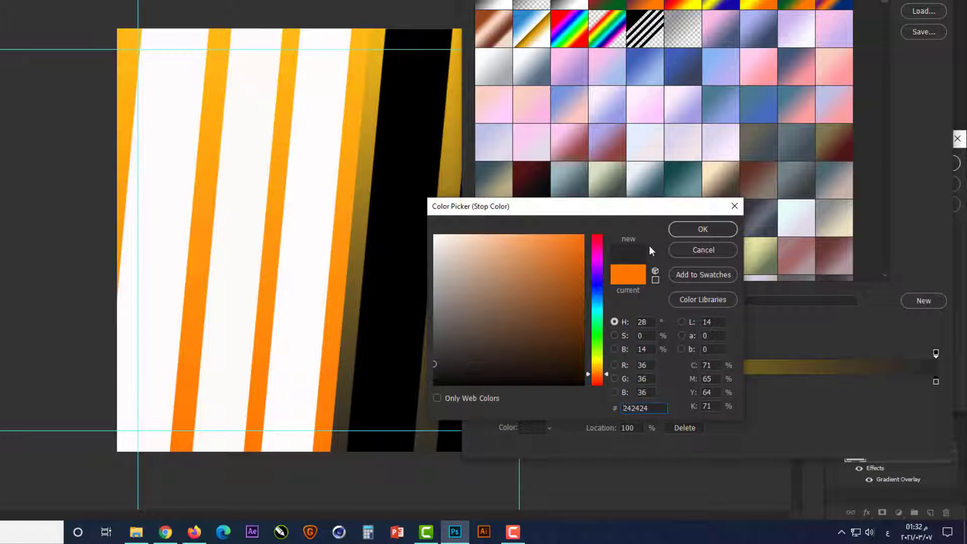
{"action": "left_click", "coordinate": [693, 229]}
Change the yellow start stop of Layer 0's gradient to light grey #ececea
{"action": "left_click", "coordinate": [478, 382]}
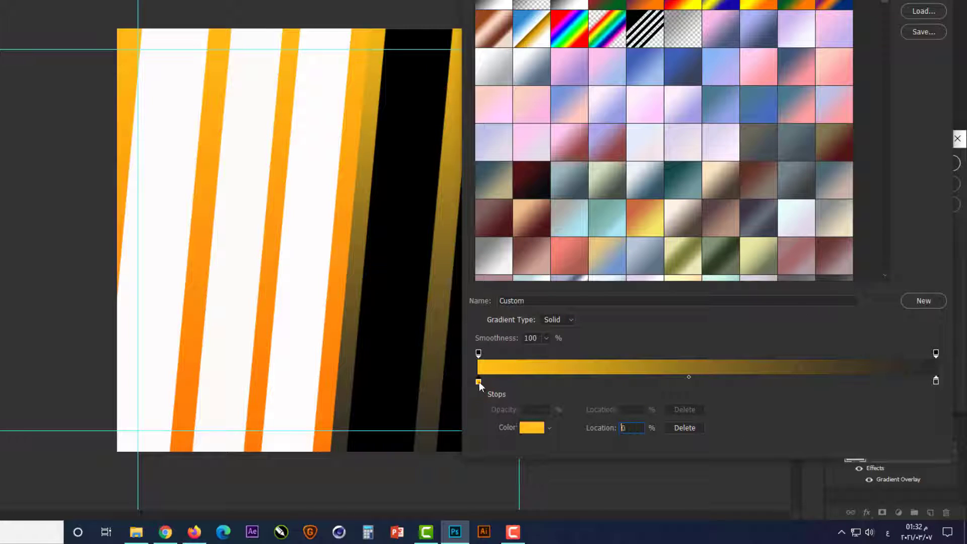
{"action": "left_click", "coordinate": [532, 428]}
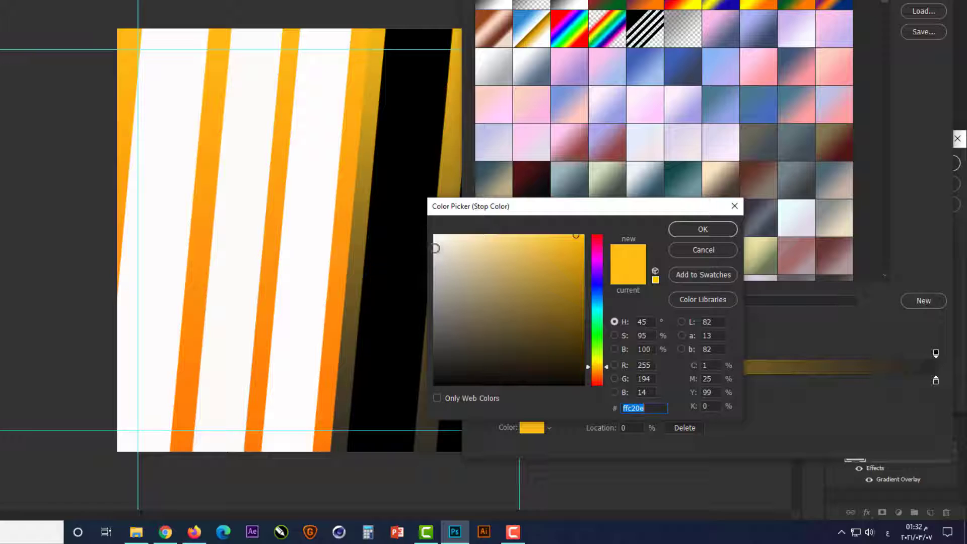
{"action": "left_click", "coordinate": [435, 248]}
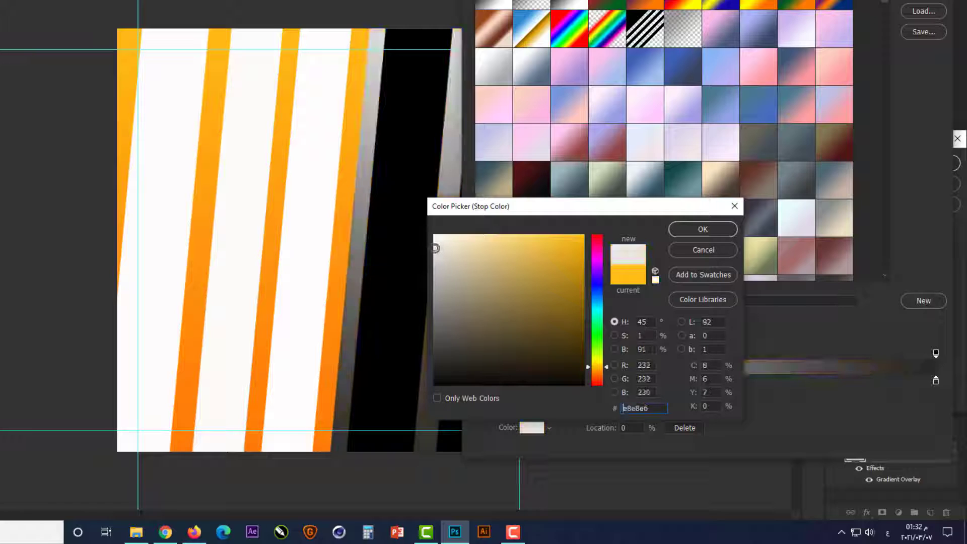
{"action": "left_click", "coordinate": [436, 246]}
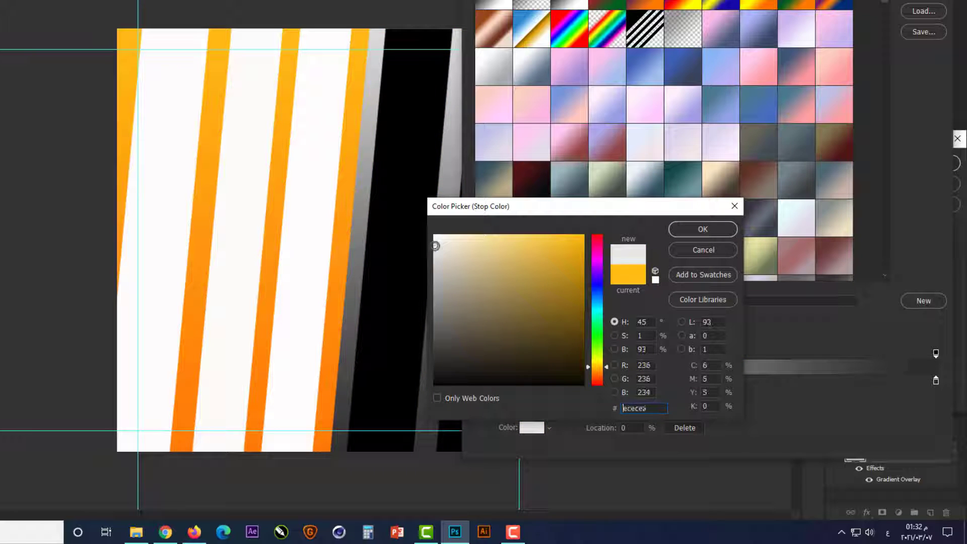
{"action": "left_click", "coordinate": [715, 224]}
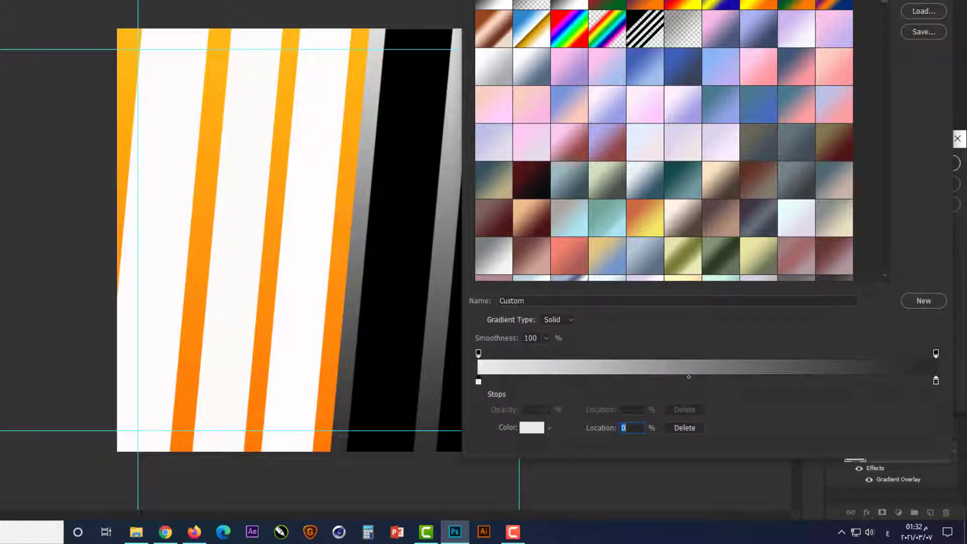
Accept the grey gradient, turn off its Reverse option and apply the layer style to Layer 0
{"action": "key", "text": "Return"}
{"action": "left_click", "coordinate": [789, 208]}
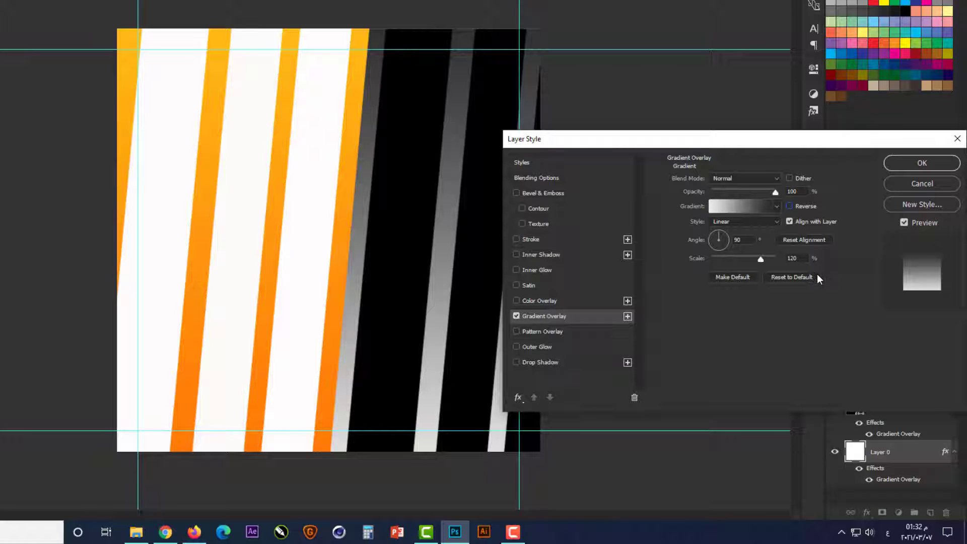
{"action": "left_click", "coordinate": [922, 162]}
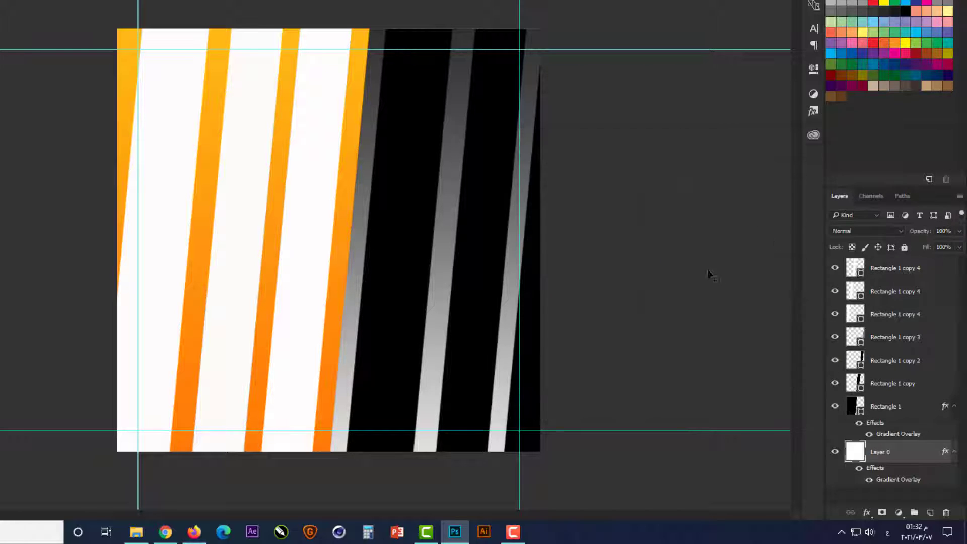
Copy Layer 0's layer style onto Rectangle 1 copy and turn on Reverse for that strip's gradient overlay
{"action": "right_click", "coordinate": [900, 455]}
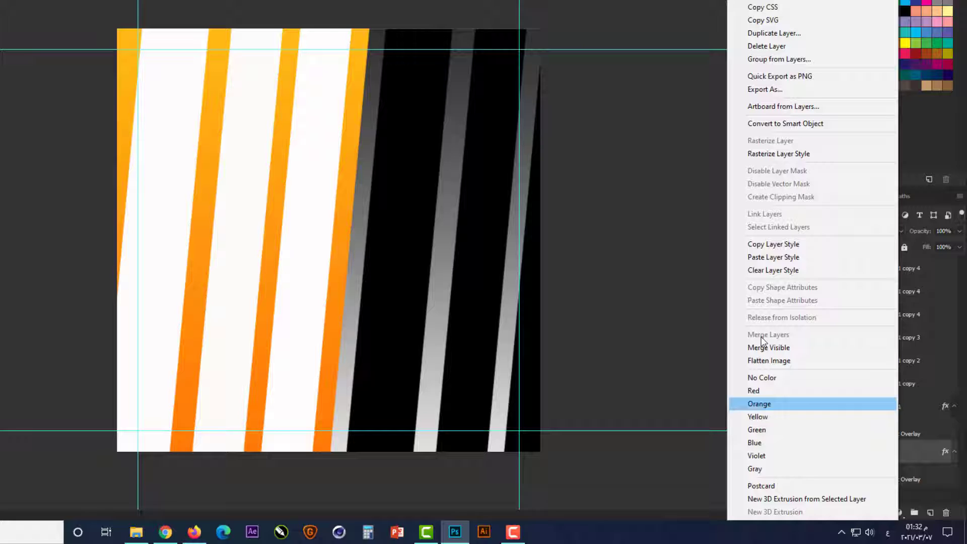
{"action": "left_click", "coordinate": [788, 247]}
{"action": "left_click", "coordinate": [398, 308]}
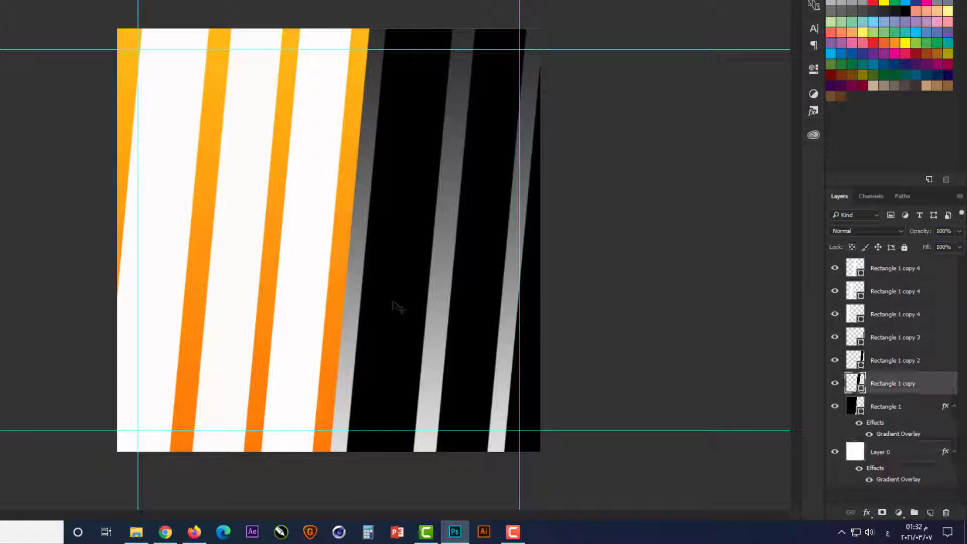
{"action": "right_click", "coordinate": [891, 384]}
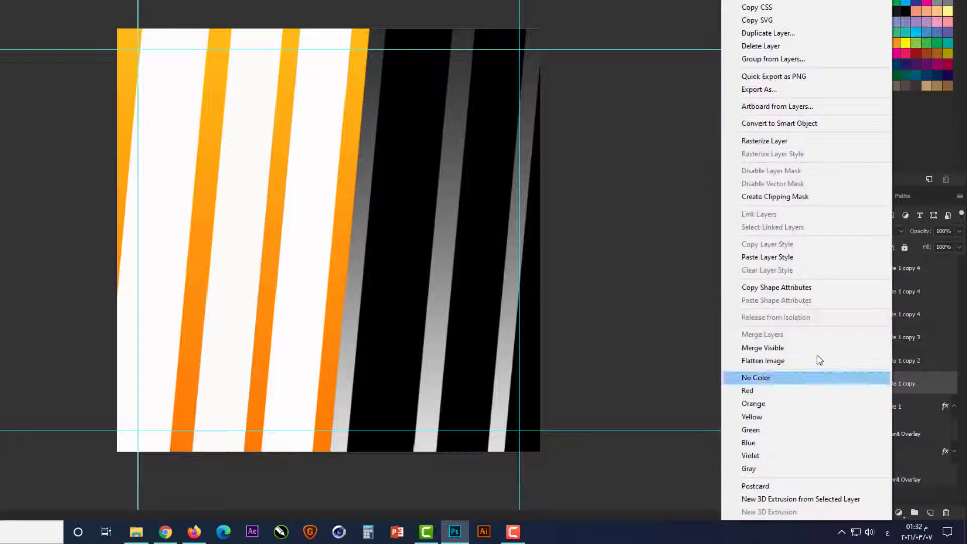
{"action": "left_click", "coordinate": [800, 258]}
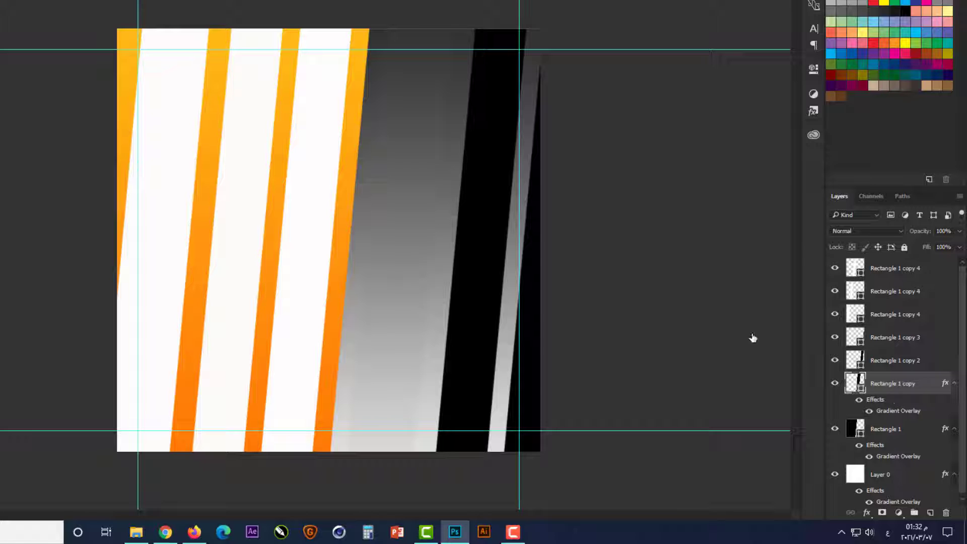
{"action": "left_click", "coordinate": [789, 206]}
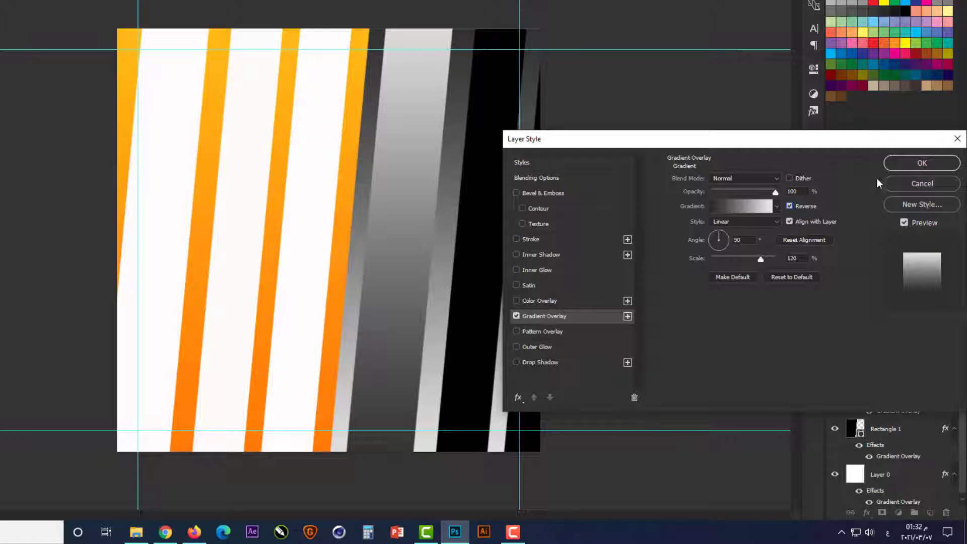
{"action": "left_click", "coordinate": [911, 164]}
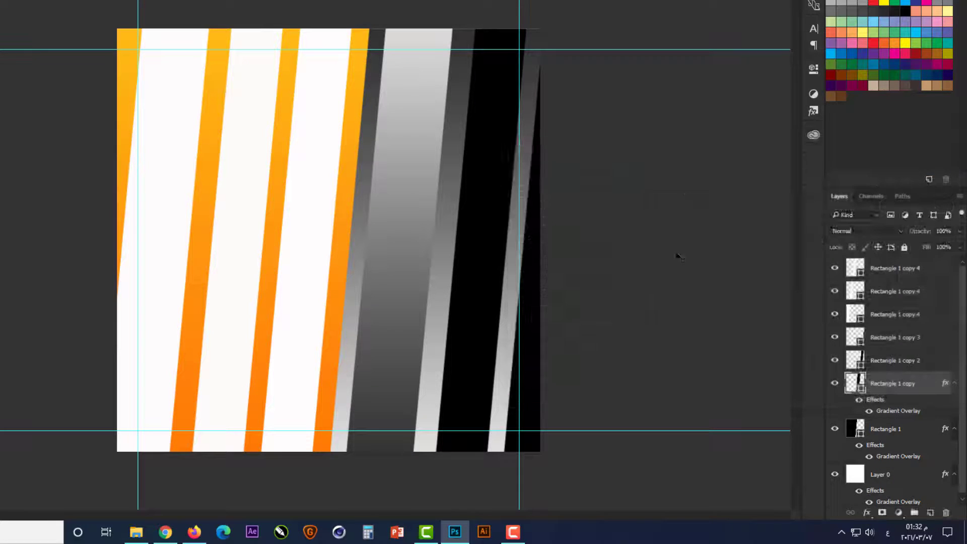
Copy the layer style of Rectangle 1 copy and paste it onto Rectangle 1 copy 2 and Rectangle 1 copy 3 together
{"action": "right_click", "coordinate": [907, 386]}
{"action": "left_click", "coordinate": [781, 244]}
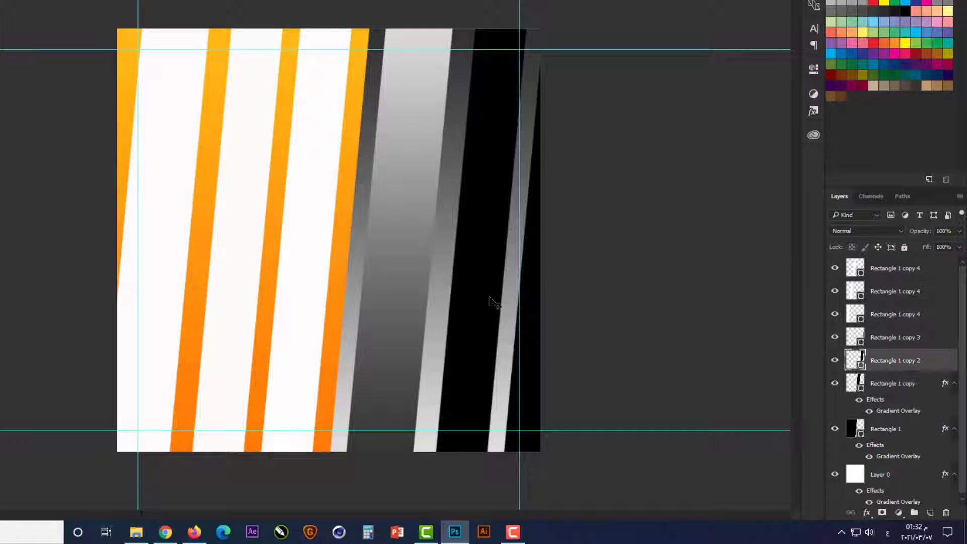
{"action": "key", "text": "alt+bracketright"}
{"action": "key", "text": "alt+shift+bracketright"}
{"action": "right_click", "coordinate": [880, 336]}
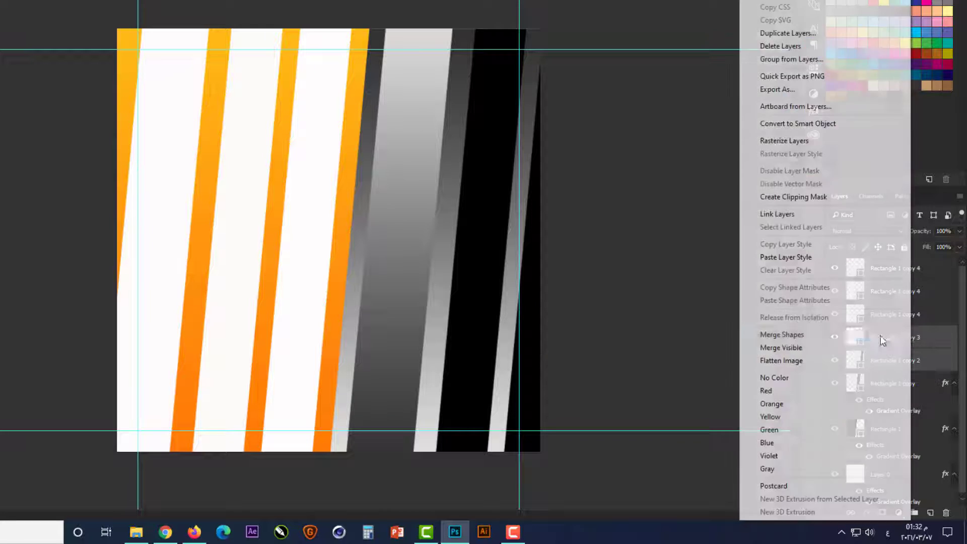
{"action": "left_click", "coordinate": [802, 259]}
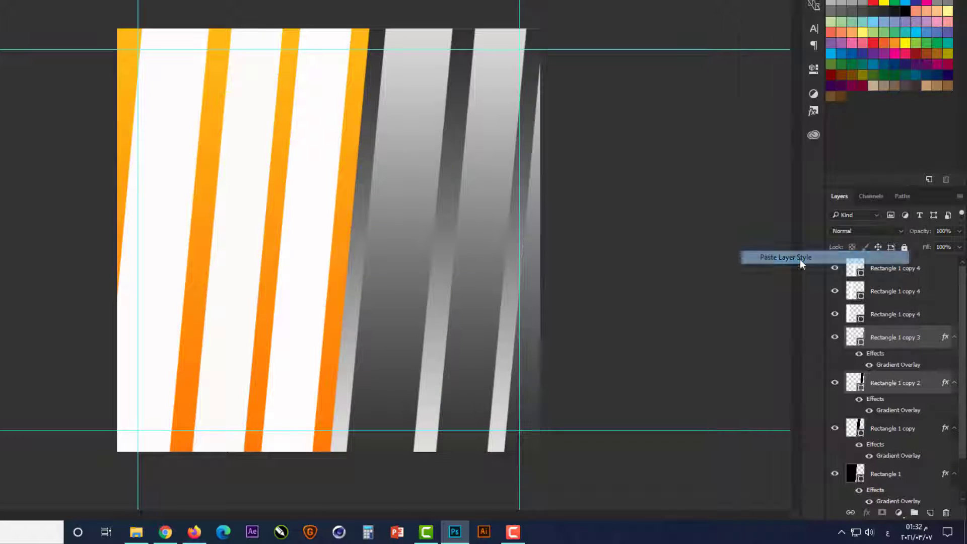
{"action": "left_click", "coordinate": [629, 320]}
Copy Rectangle 1's orange-yellow layer style and paste it onto the rightmost white strip, the topmost Rectangle 1 copy 4
{"action": "left_click", "coordinate": [340, 276]}
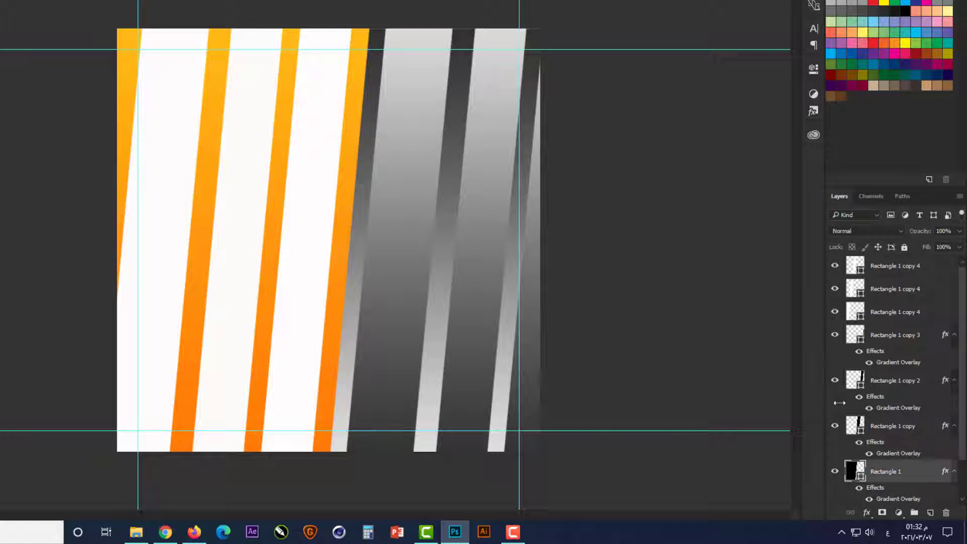
{"action": "right_click", "coordinate": [894, 473]}
{"action": "left_click", "coordinate": [846, 205]}
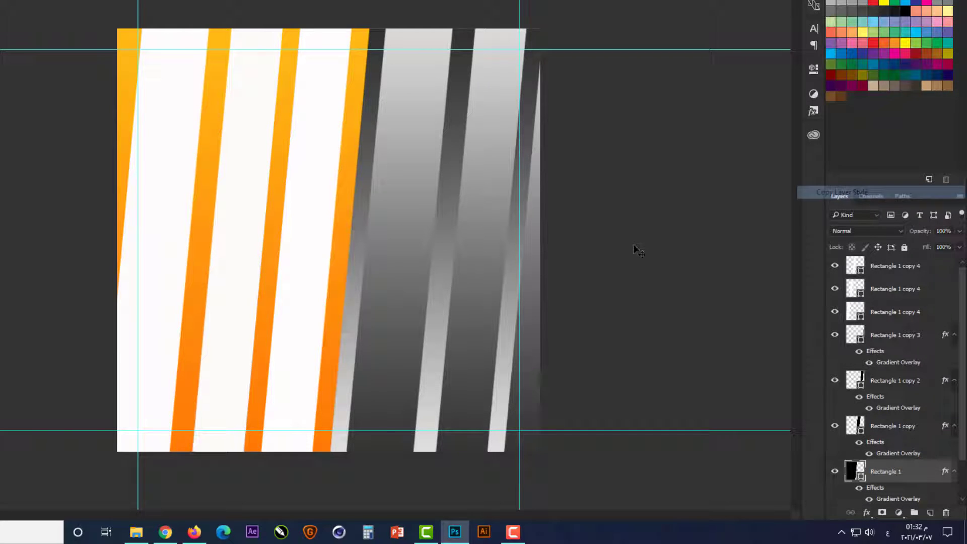
{"action": "left_click", "coordinate": [308, 280]}
{"action": "right_click", "coordinate": [914, 259]}
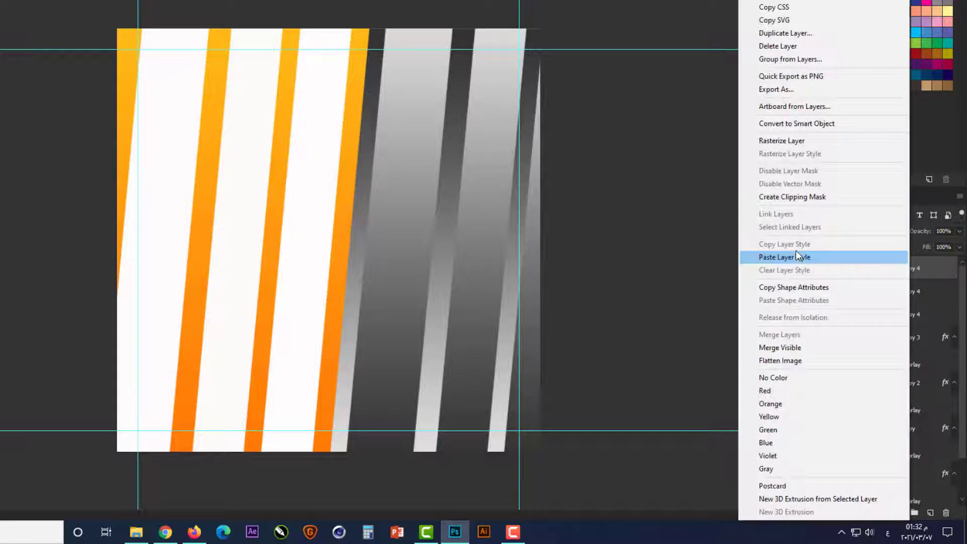
{"action": "left_click", "coordinate": [800, 257]}
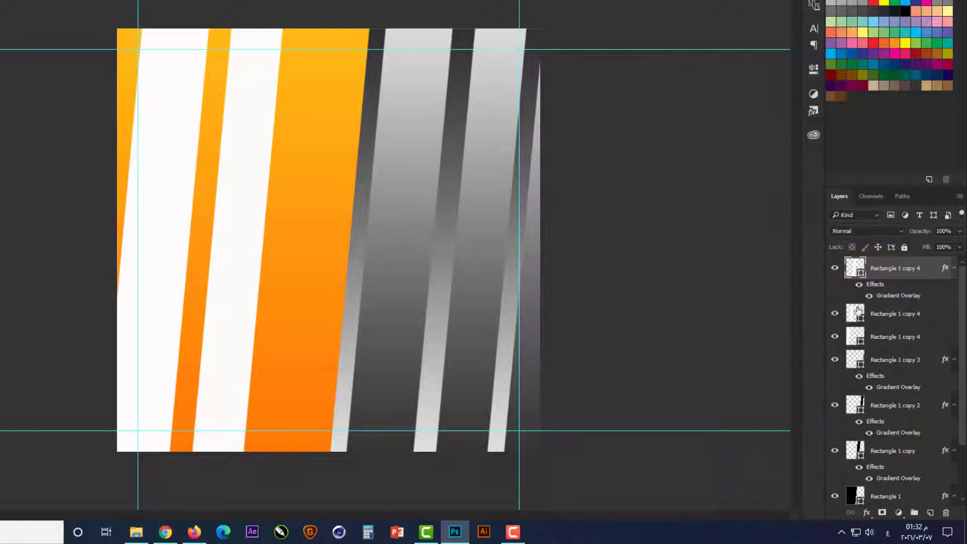
Turn off Reverse in the Gradient Overlay of the topmost Rectangle 1 copy 4 and apply the style
{"action": "double_click", "coordinate": [904, 298]}
{"action": "left_click", "coordinate": [792, 207]}
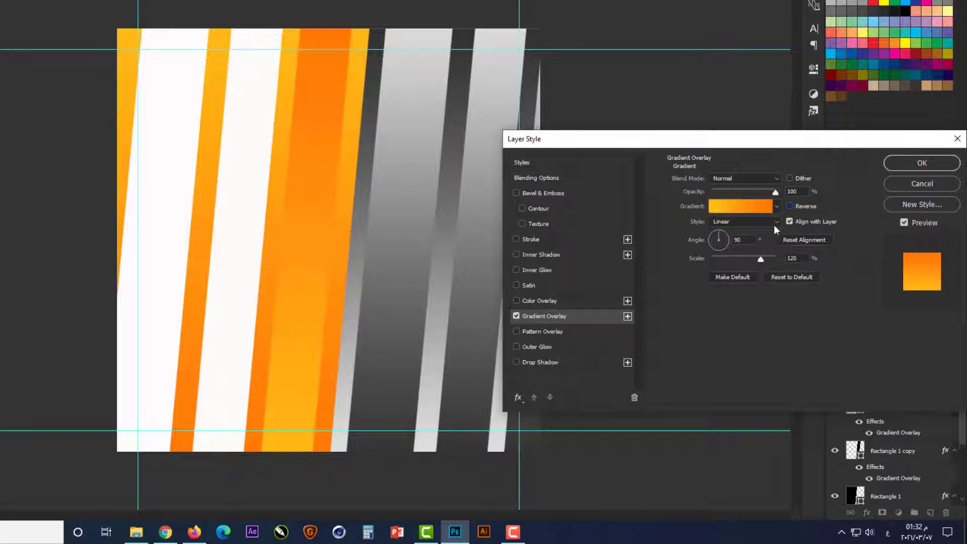
{"action": "left_click", "coordinate": [925, 164]}
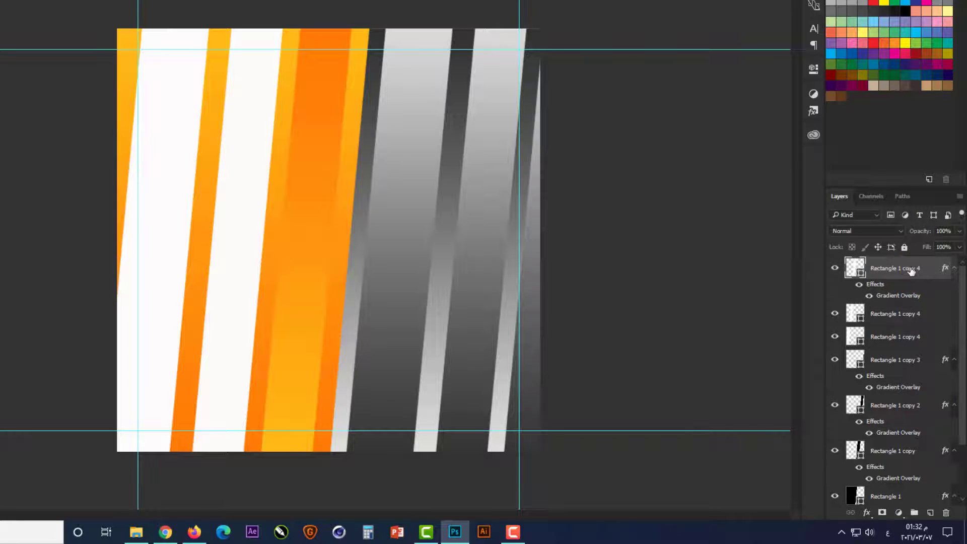
Copy the topmost Rectangle 1 copy 4's layer style and paste it onto the two remaining white strips
{"action": "right_click", "coordinate": [912, 271]}
{"action": "left_click", "coordinate": [806, 246]}
{"action": "left_click", "coordinate": [235, 226]}
{"action": "left_click", "coordinate": [171, 224], "text": "shift"}
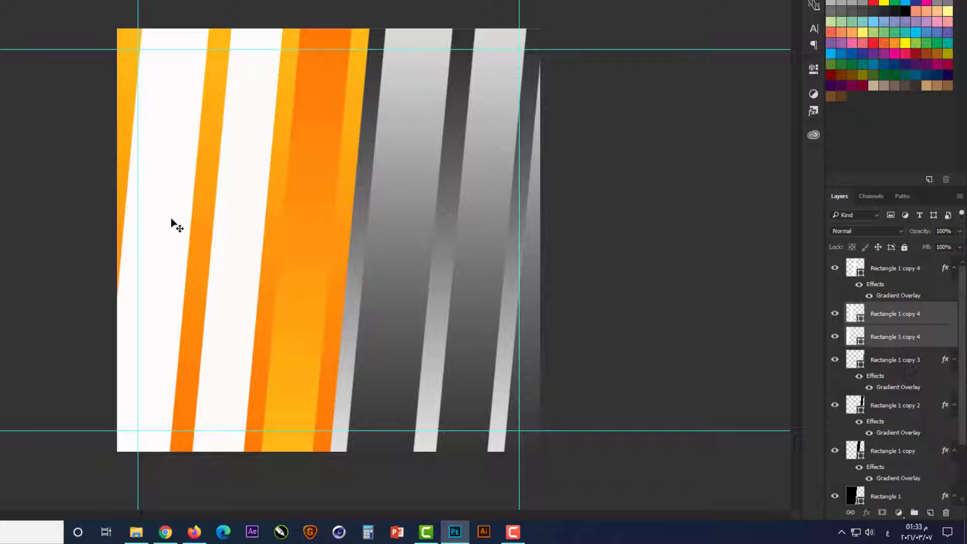
{"action": "right_click", "coordinate": [888, 312]}
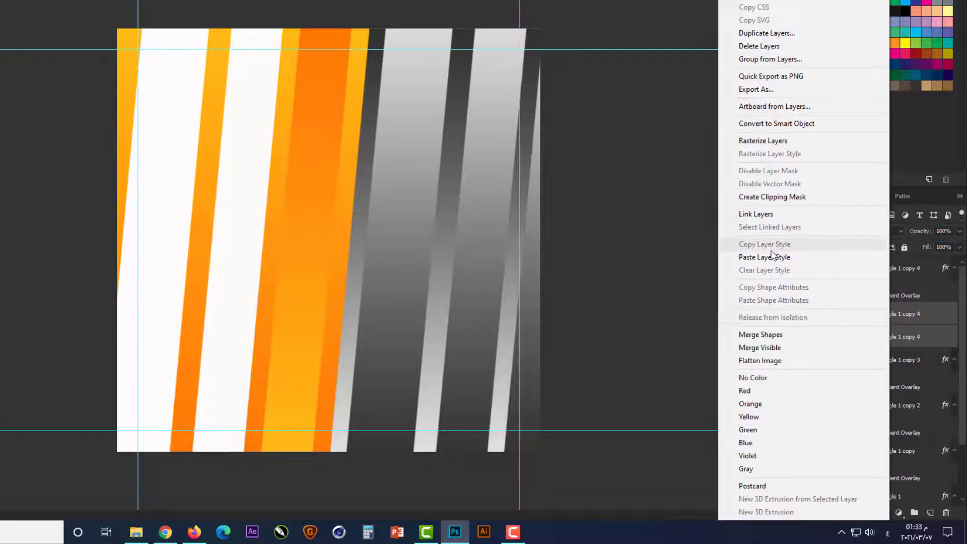
{"action": "left_click", "coordinate": [770, 253]}
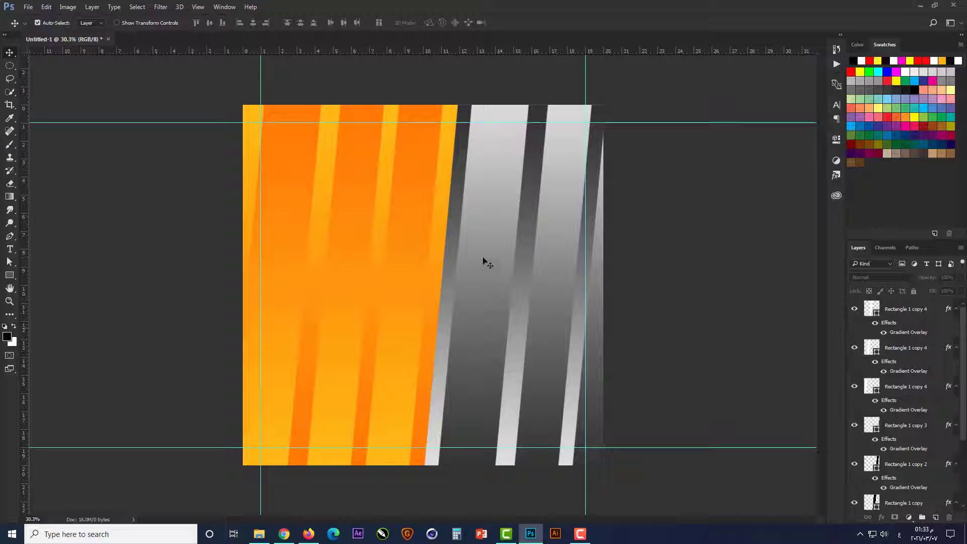
Add a new empty layer and place it beneath the lowest Rectangle 1 copy 4, directly above Rectangle 1 copy 3
{"action": "left_click", "coordinate": [295, 186]}
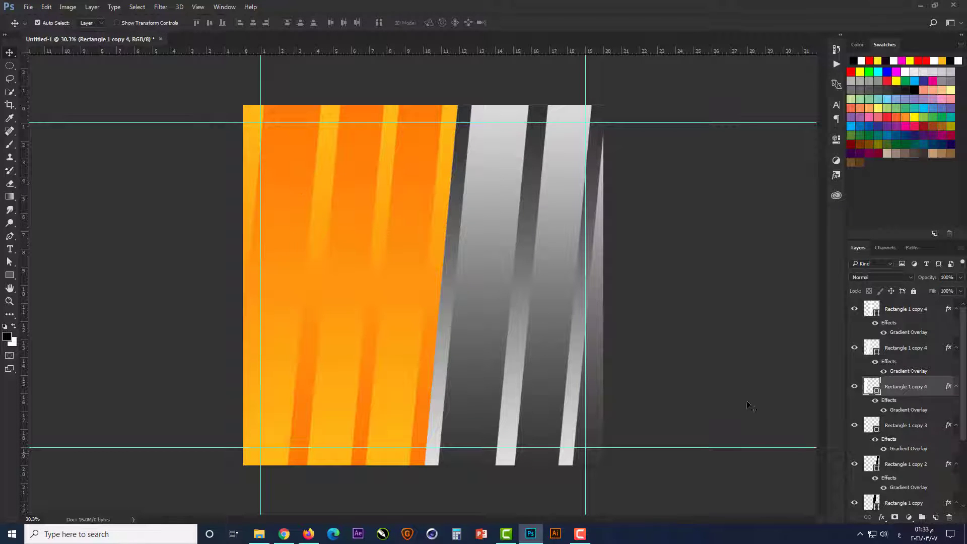
{"action": "left_click", "coordinate": [936, 518]}
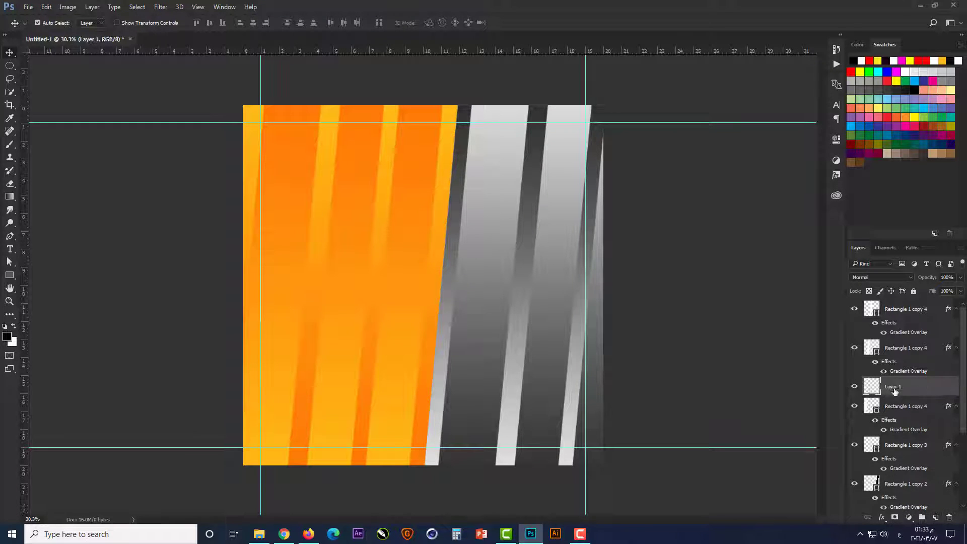
{"action": "left_click_drag", "start_coordinate": [899, 388], "coordinate": [903, 429]}
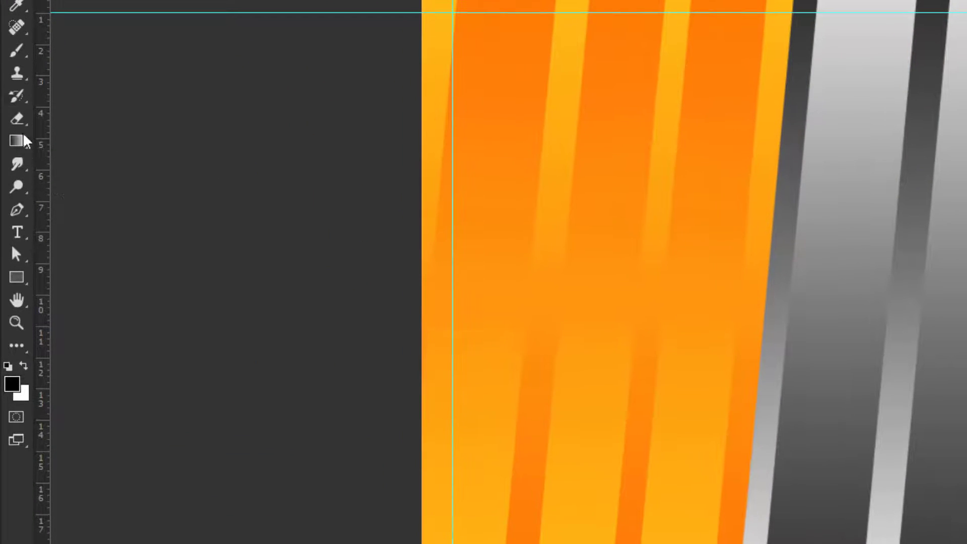
Set up the Brush tool with a soft 1000 px tip at 0% hardness, rotating the elliptical tip to follow the strips' slant
{"action": "left_click", "coordinate": [17, 50]}
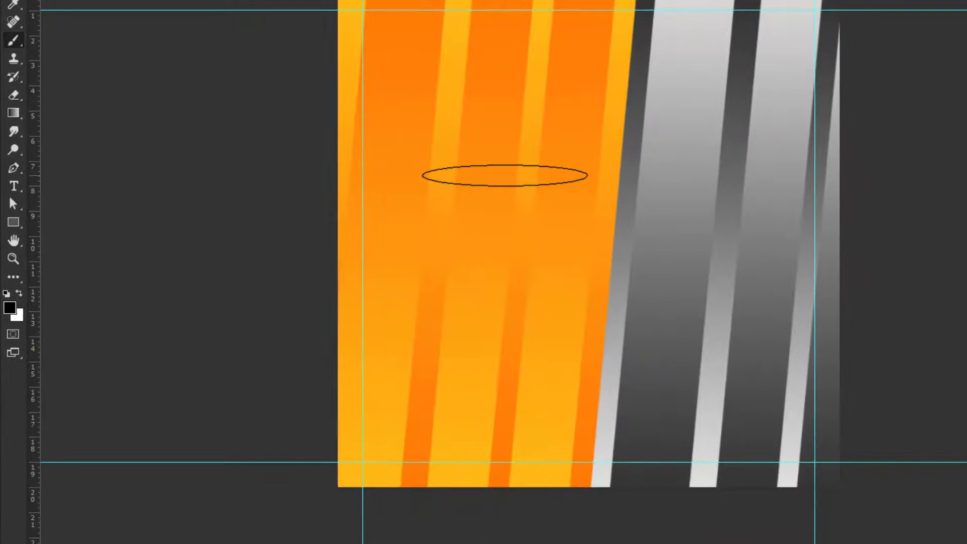
{"action": "right_click", "coordinate": [505, 175]}
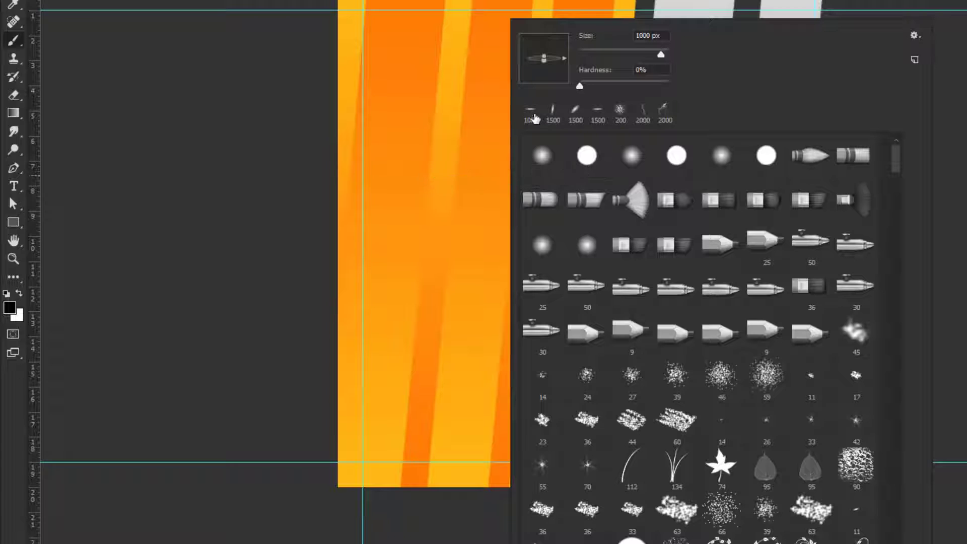
{"action": "left_click_drag", "start_coordinate": [562, 62], "coordinate": [558, 30]}
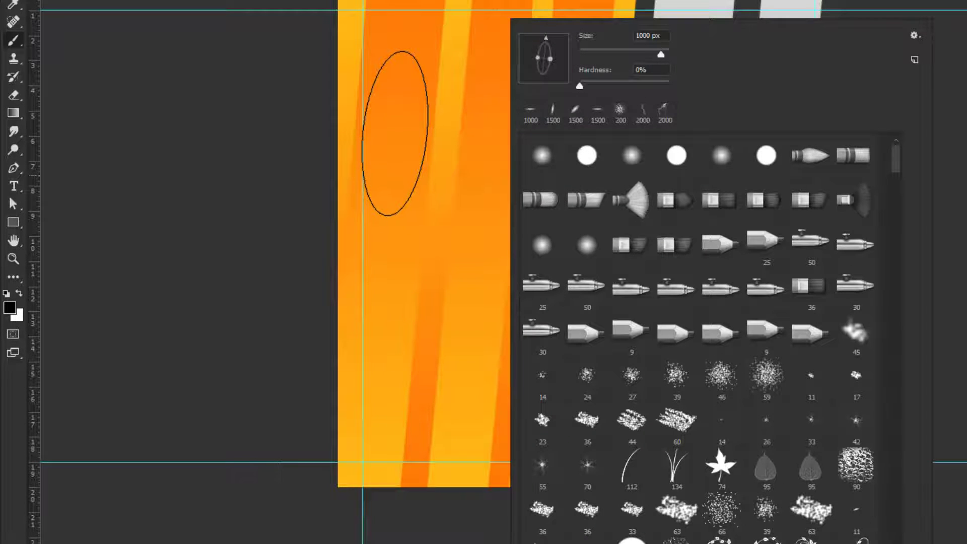
{"action": "left_click", "coordinate": [394, 132]}
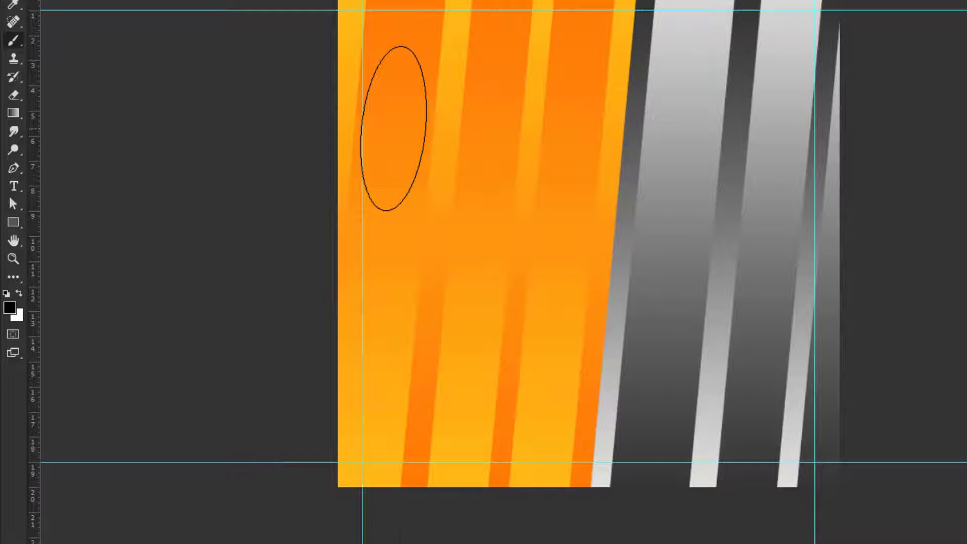
Widen the elliptical brush tip slightly and paint a soft black shadow behind the upper part of the leftmost orange strip
{"action": "right_click", "coordinate": [394, 128]}
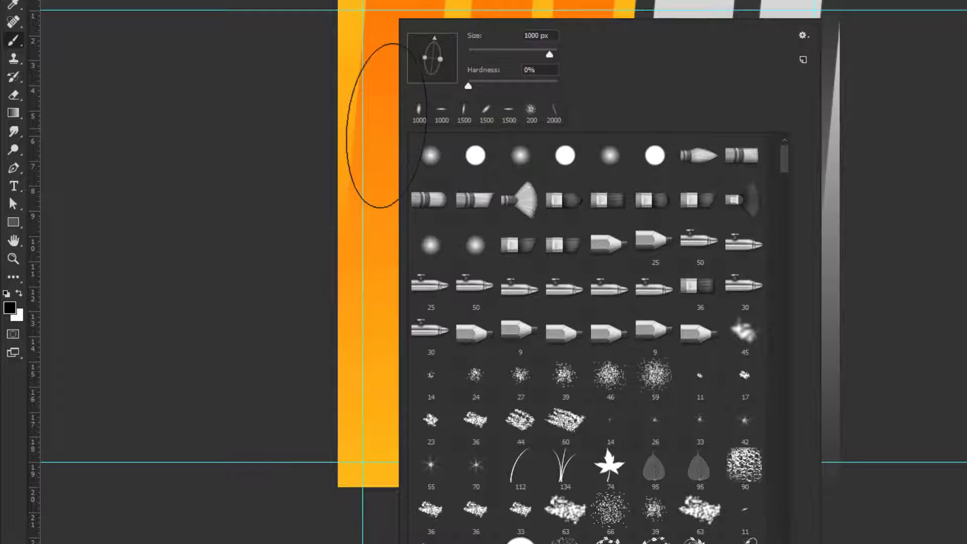
{"action": "left_click", "coordinate": [387, 126]}
{"action": "left_click", "coordinate": [394, 126]}
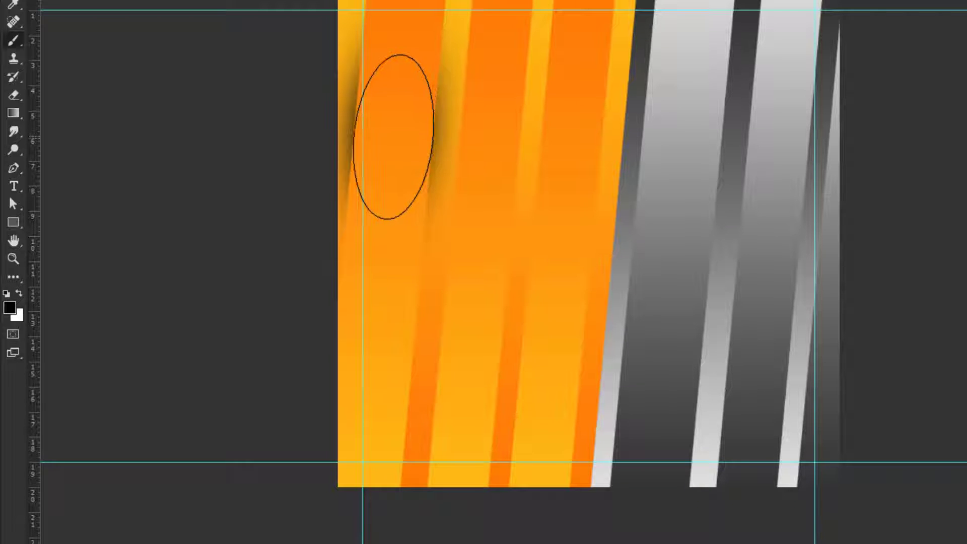
{"action": "left_click", "coordinate": [399, 138]}
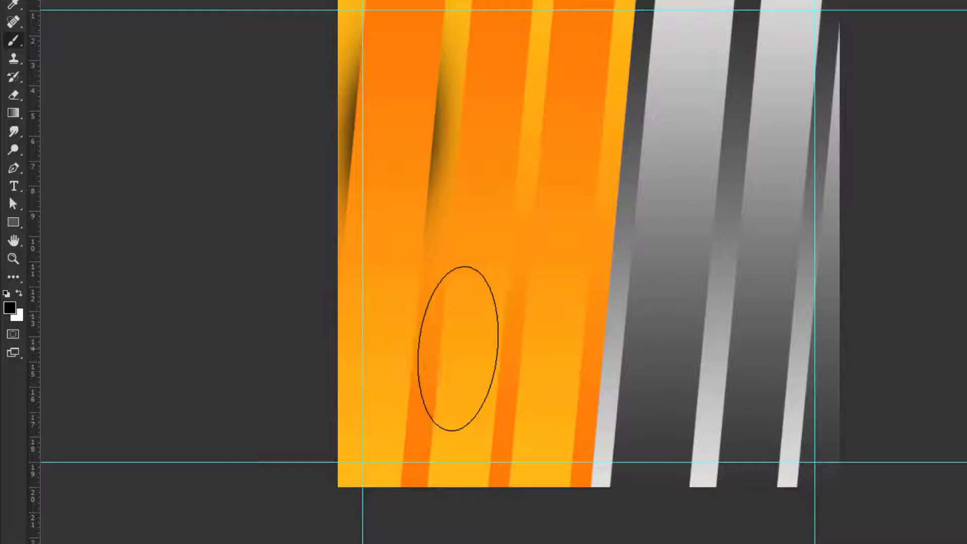
Narrow the brush tip and paint black shadows behind the middle orange strip's lower part and the third orange strip's upper part
{"action": "right_click", "coordinate": [469, 348]}
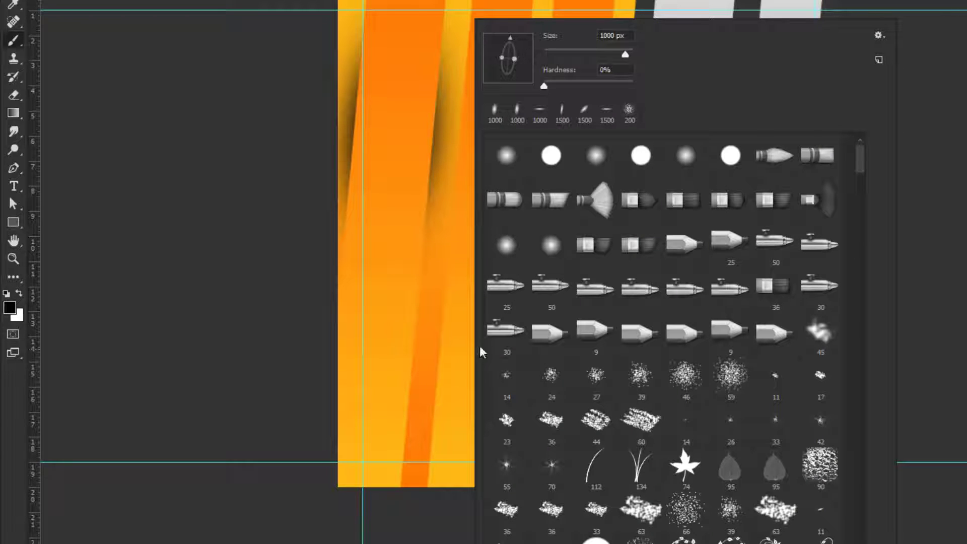
{"action": "key", "text": "Escape"}
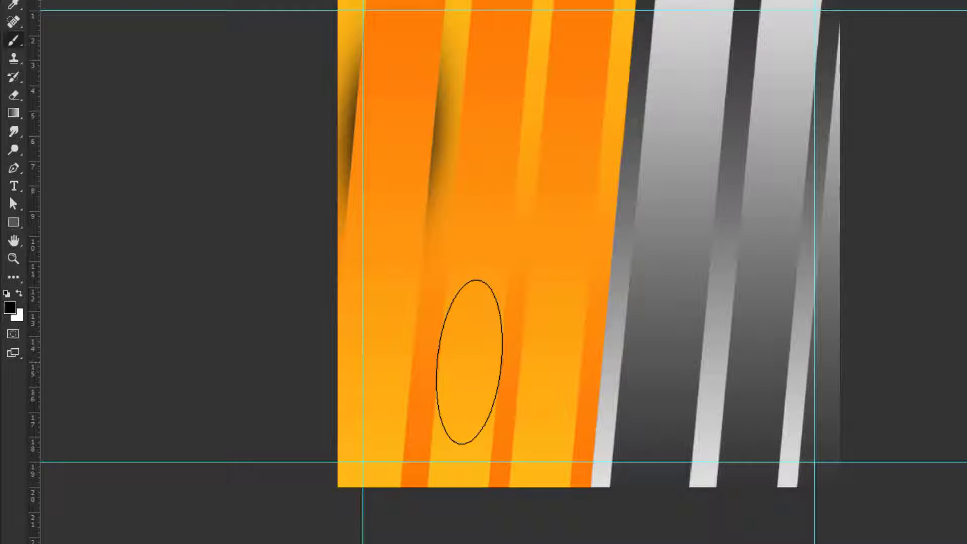
{"action": "left_click", "coordinate": [469, 362]}
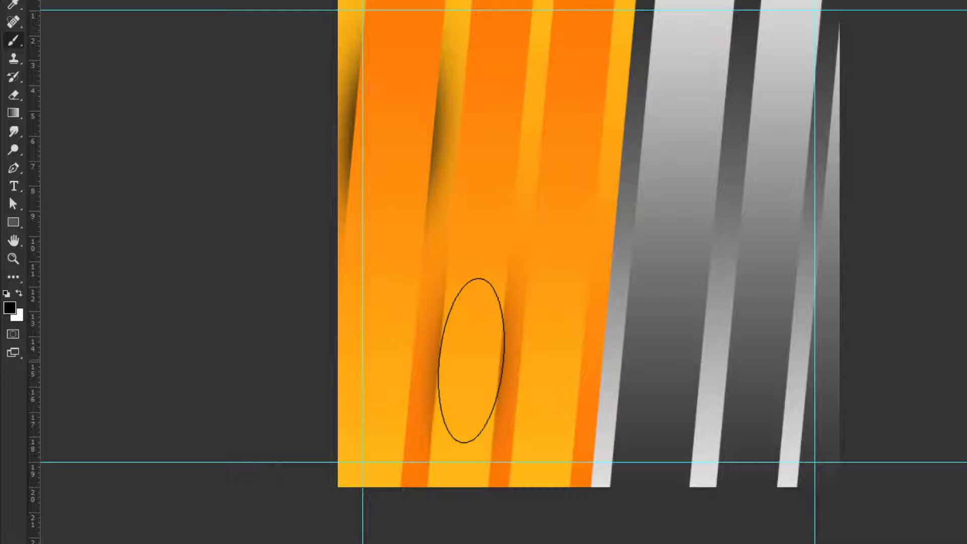
{"action": "left_click", "coordinate": [470, 361]}
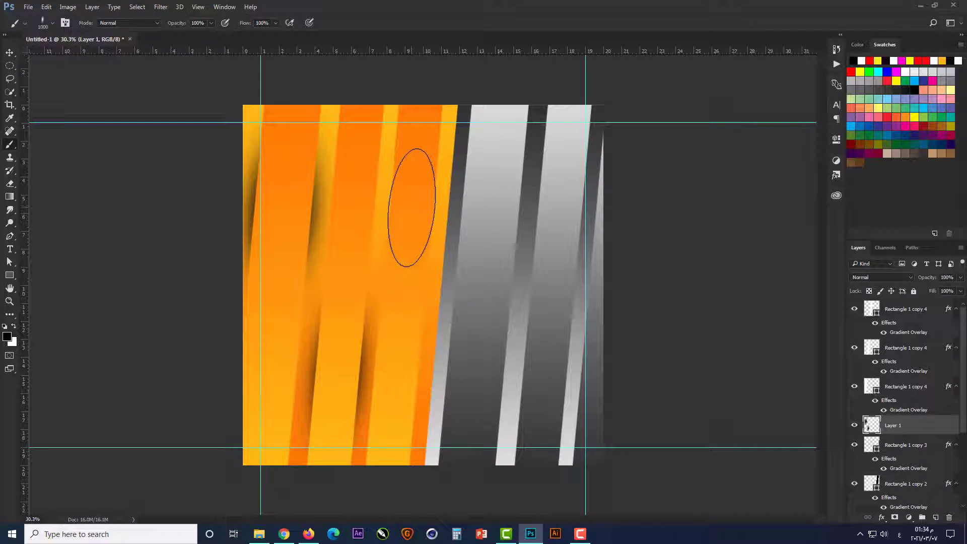
{"action": "left_click", "coordinate": [412, 209]}
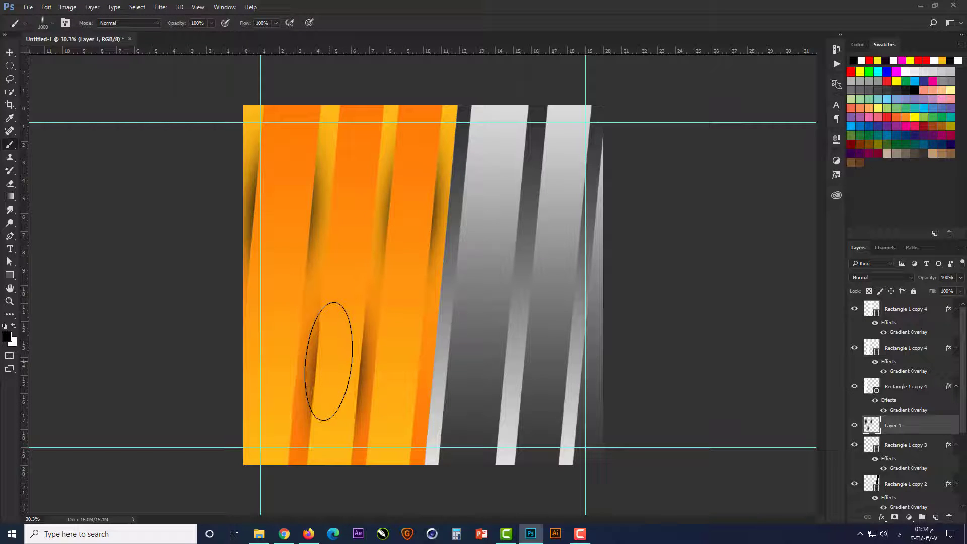
Lower the opacity of the shadow layer, Layer 1, to 50%
{"action": "key", "text": "v"}
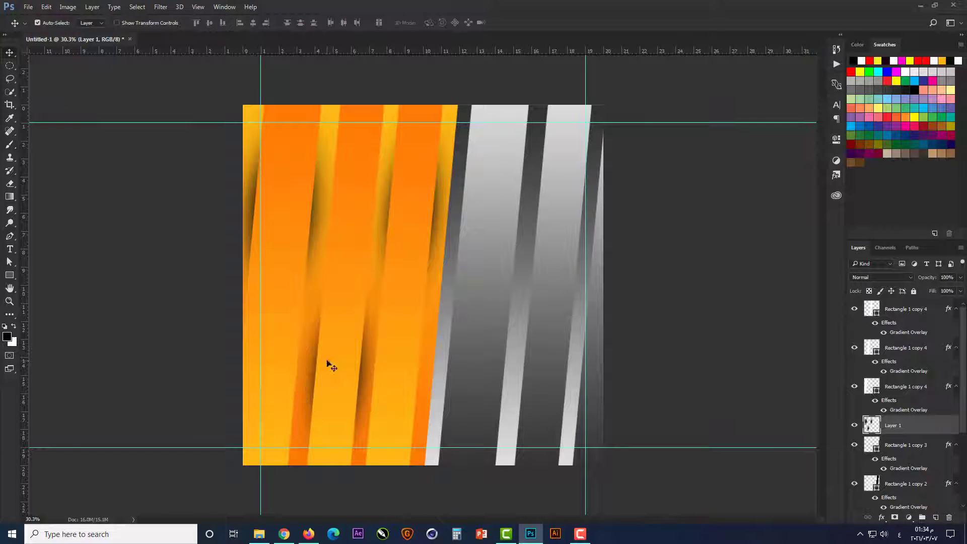
{"action": "left_click", "coordinate": [947, 277]}
{"action": "type", "text": "50"}
{"action": "key", "text": "Return"}
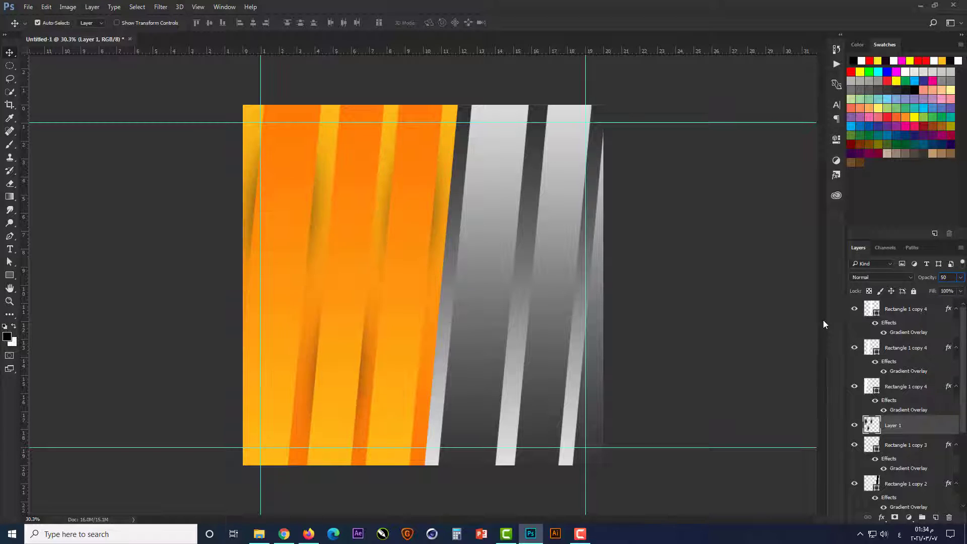
Set the shadow layer, Layer 1, to the Multiply blend mode at 60% opacity
{"action": "left_click", "coordinate": [890, 277]}
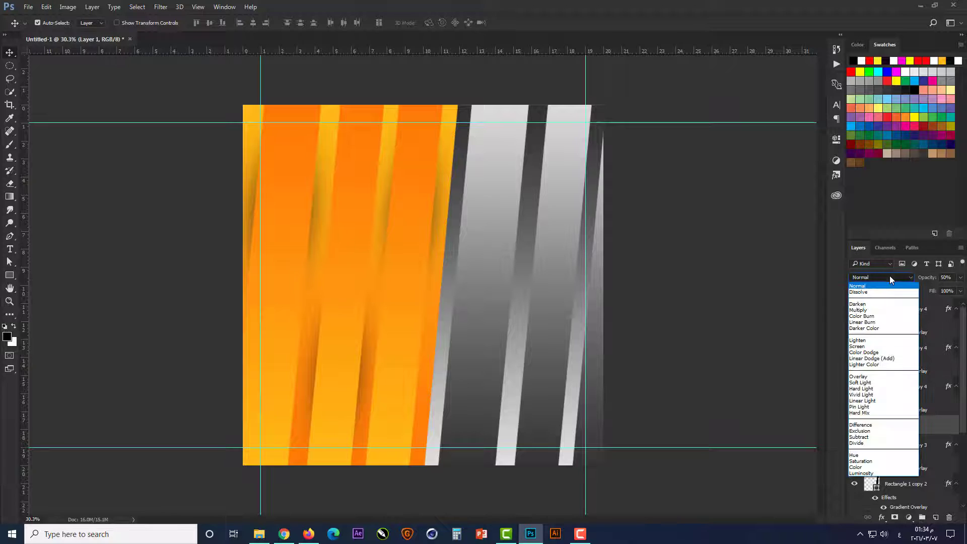
{"action": "left_click", "coordinate": [885, 310]}
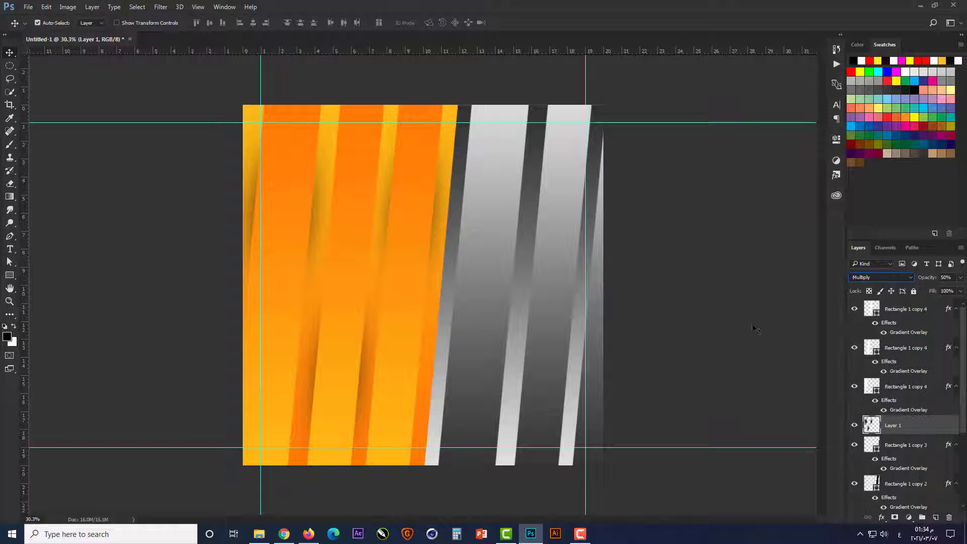
{"action": "left_click", "coordinate": [941, 277]}
{"action": "type", "text": "60"}
{"action": "key", "text": "Return"}
{"action": "left_click", "coordinate": [650, 317]}
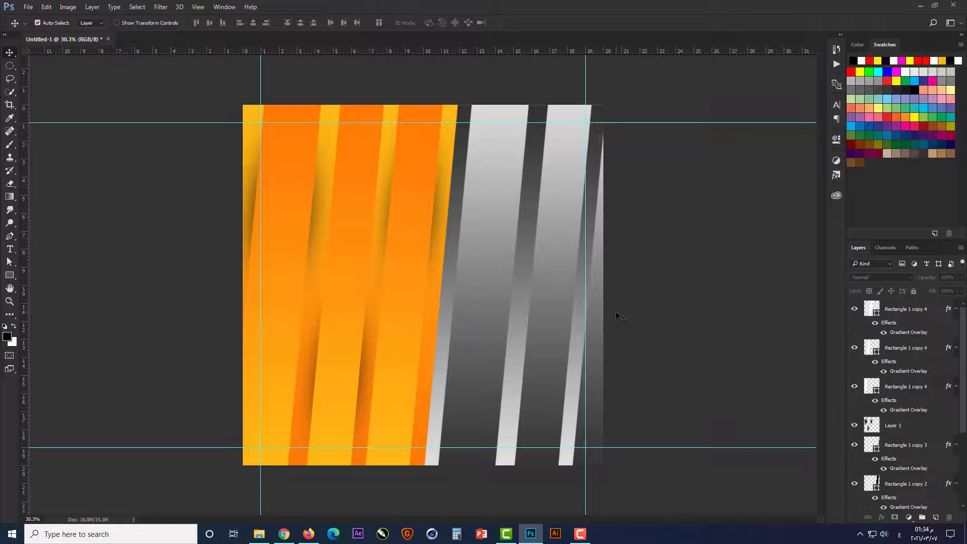
Add a new empty layer for the grey strips' shadows and place it directly beneath the Rectangle 1 copy layer
{"action": "left_click", "coordinate": [901, 349]}
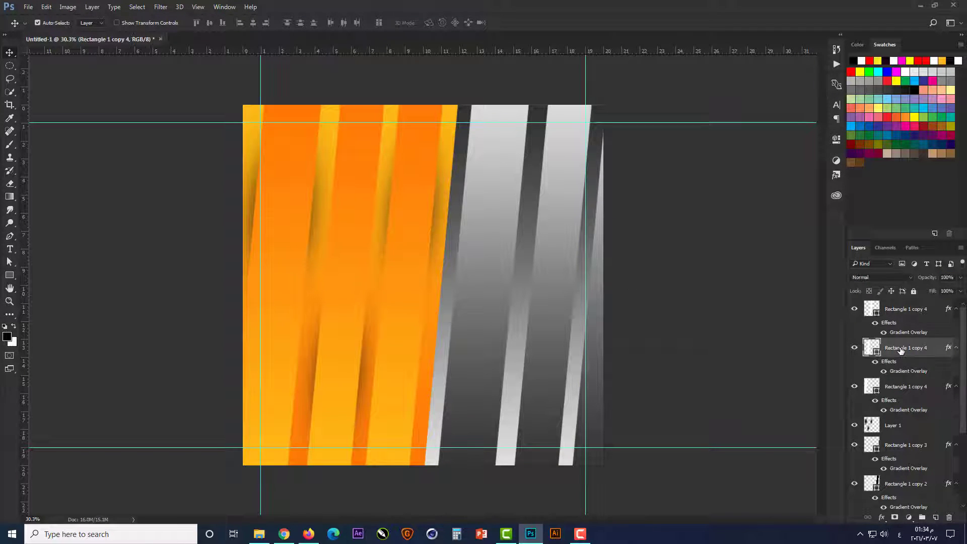
{"action": "left_click", "coordinate": [936, 518]}
{"action": "left_click_drag", "start_coordinate": [912, 350], "coordinate": [910, 391]}
{"action": "left_click", "coordinate": [10, 144]}
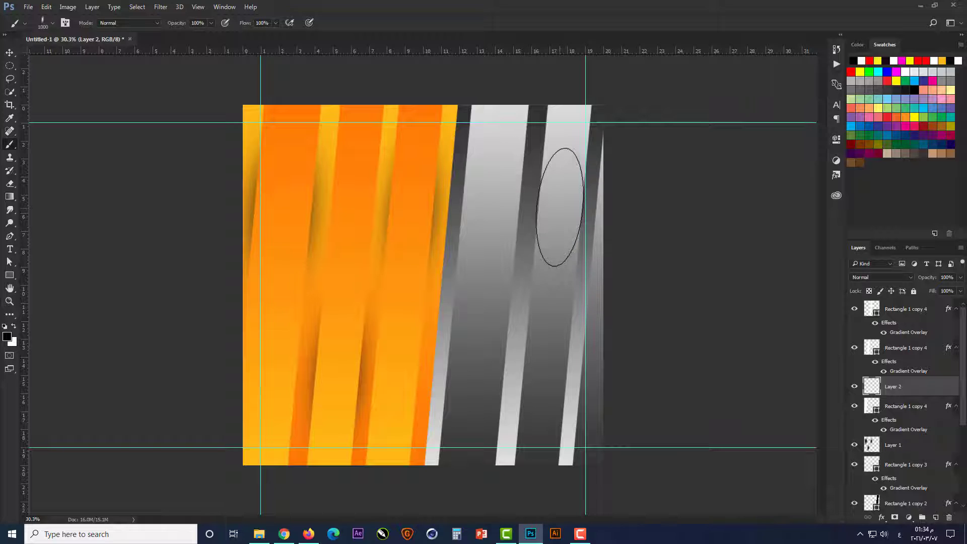
{"action": "left_click", "coordinate": [560, 207]}
{"action": "key", "text": "ctrl+z"}
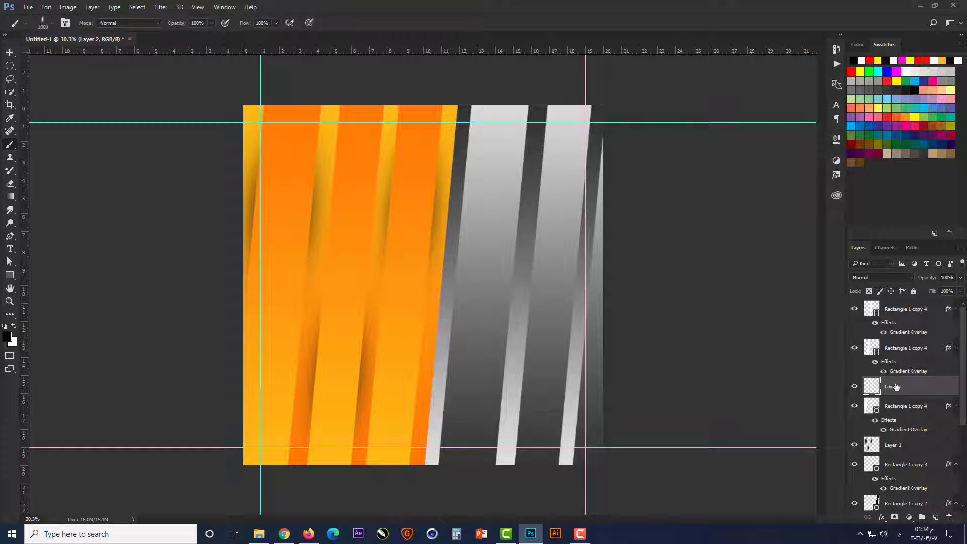
{"action": "scroll", "coordinate": [892, 416], "scroll_direction": "down", "scroll_amount": 3}
{"action": "scroll", "coordinate": [892, 416], "scroll_direction": "up", "scroll_amount": 2}
{"action": "left_click_drag", "start_coordinate": [913, 330], "coordinate": [902, 497]}
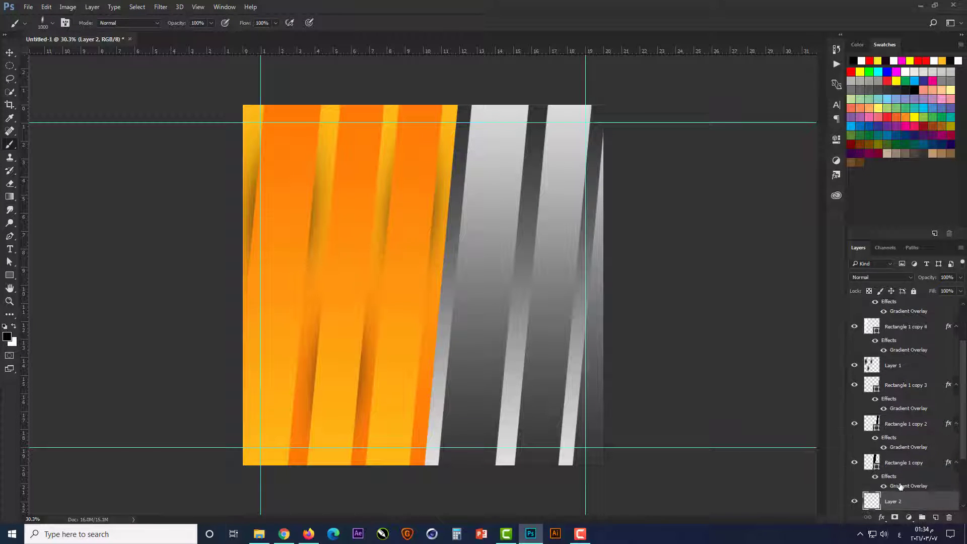
Paint soft black shadows on Layer 2 behind the grey strips, widening the elliptical brush tip for the first strip's lower part
{"action": "scroll", "coordinate": [900, 487], "scroll_direction": "down", "scroll_amount": 2}
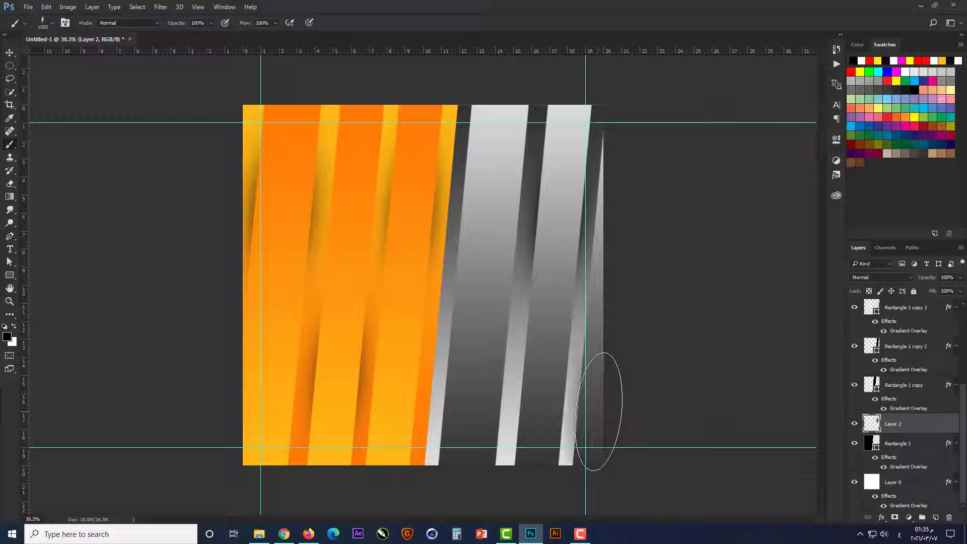
{"action": "right_click", "coordinate": [472, 367]}
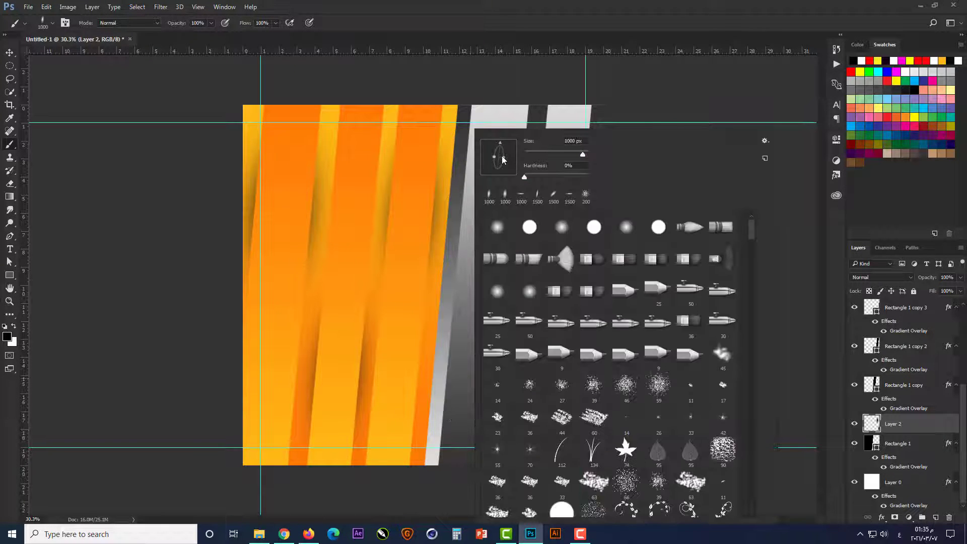
{"action": "left_click_drag", "start_coordinate": [504, 158], "coordinate": [506, 159]}
{"action": "left_click", "coordinate": [541, 80]}
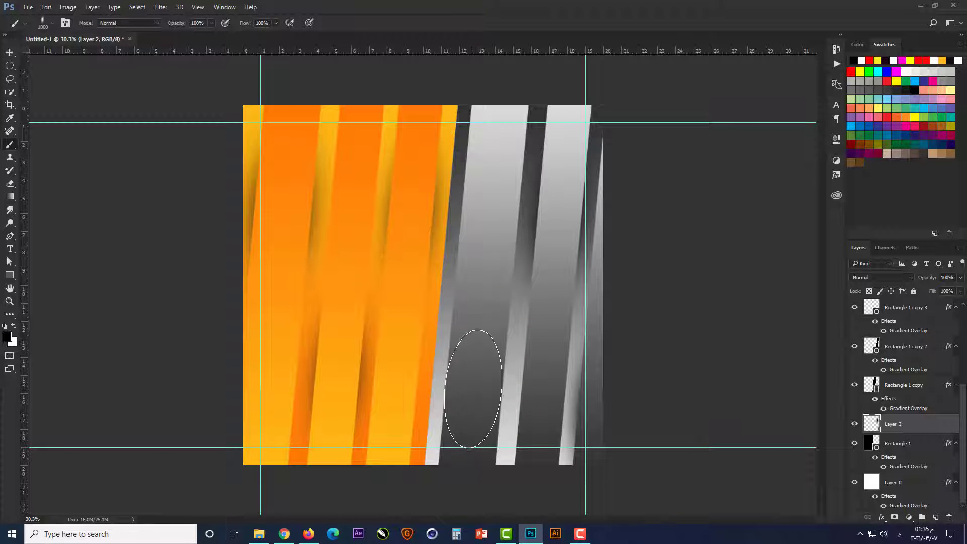
{"action": "mouse_move", "coordinate": [474, 386]}
{"action": "left_mouse_down"}
{"action": "mouse_move", "coordinate": [475, 363]}
{"action": "mouse_move", "coordinate": [443, 432]}
{"action": "mouse_move", "coordinate": [428, 418]}
{"action": "left_mouse_up"}
Set the grey strips' shadow layer, Layer 2, to 60% opacity and the Multiply blend mode
{"action": "key", "text": "v"}
{"action": "key", "text": "6"}
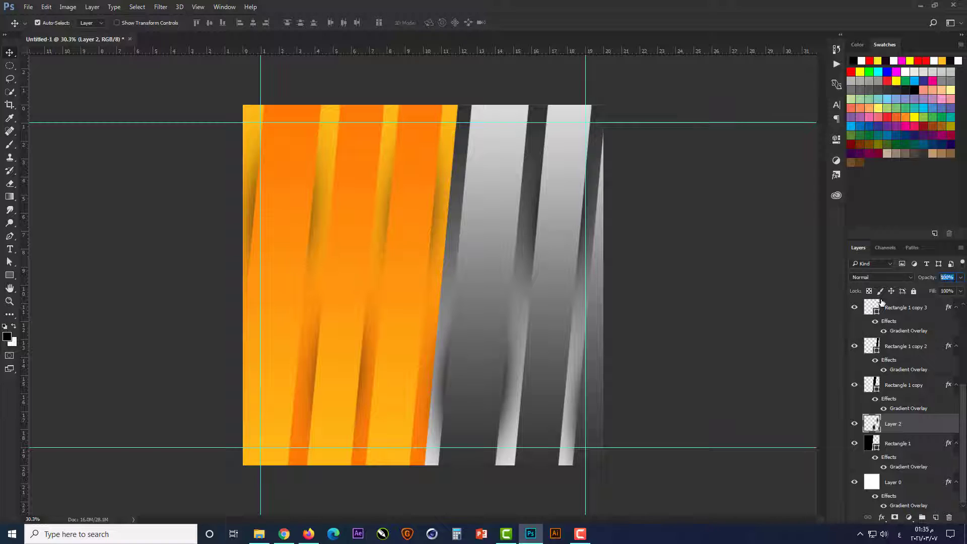
{"action": "left_click", "coordinate": [879, 279]}
{"action": "left_click", "coordinate": [881, 311]}
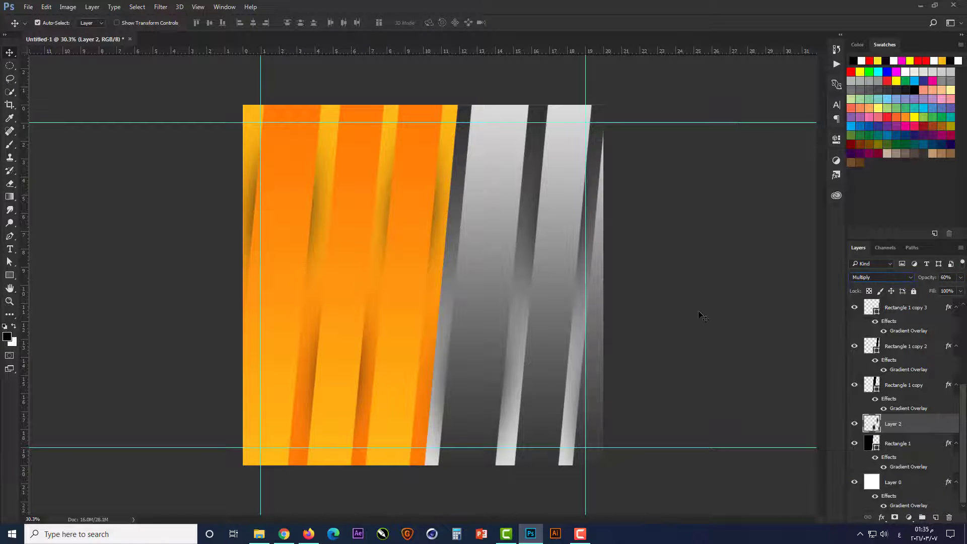
{"action": "left_click", "coordinate": [698, 310]}
Group all the background layers from the topmost strip down to Layer 0 and lock the group
{"action": "left_click_drag", "start_coordinate": [963, 395], "coordinate": [963, 313]}
{"action": "left_click", "coordinate": [900, 309]}
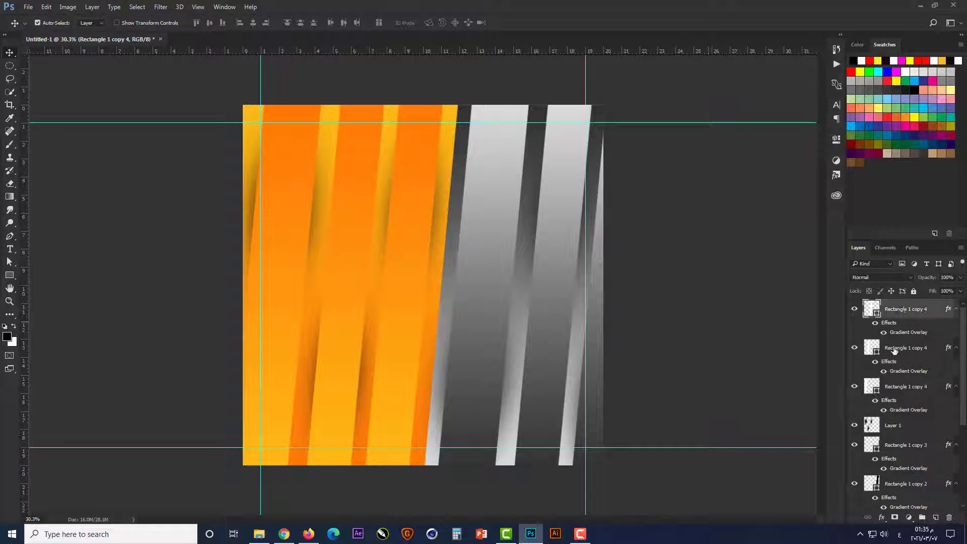
{"action": "scroll", "coordinate": [898, 364], "scroll_direction": "down", "scroll_amount": 5}
{"action": "key", "text": "ctrl+g"}
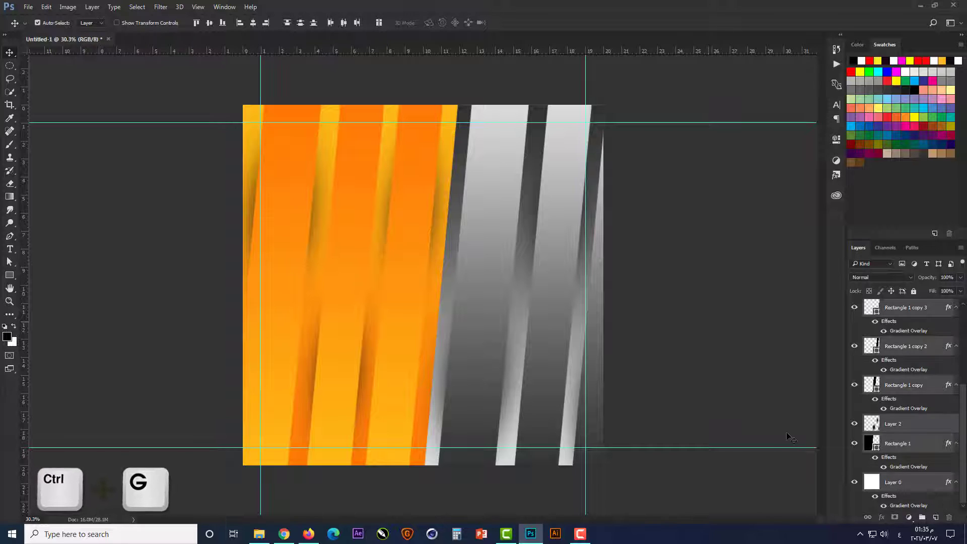
{"action": "left_click", "coordinate": [913, 291]}
{"action": "left_click", "coordinate": [724, 333]}
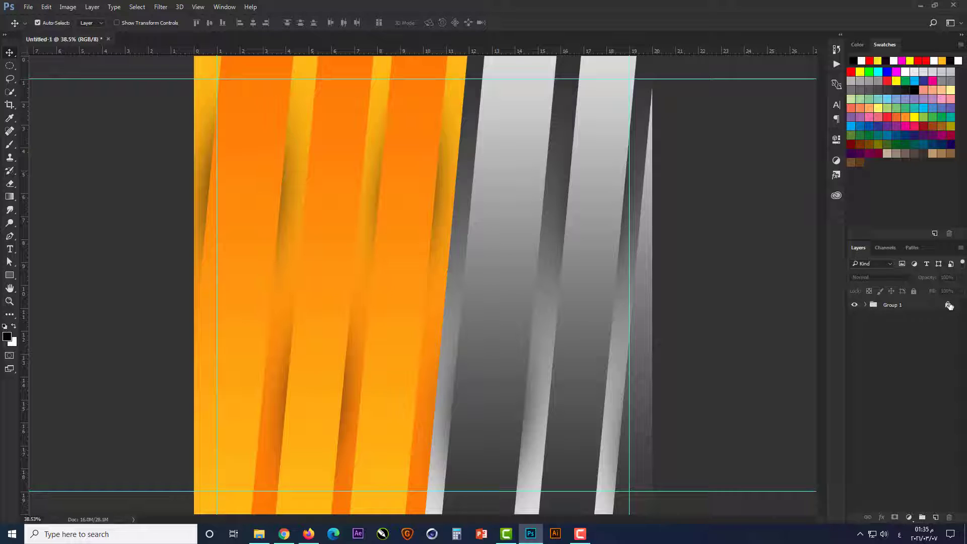
Give the third orange strip in Group 1 a Bevel & Emboss: Outer Bevel, depth 124%, size 17 px, angle -157°, yellow highlight, dark brown shadow
{"action": "left_click", "coordinate": [865, 305]}
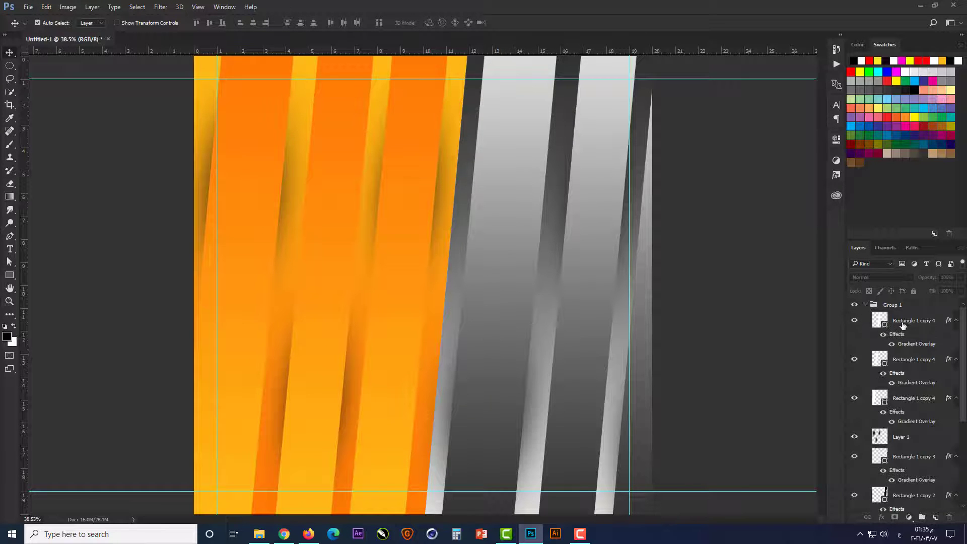
{"action": "left_click", "coordinate": [903, 325]}
{"action": "left_click", "coordinate": [855, 321]}
{"action": "left_click", "coordinate": [855, 321]}
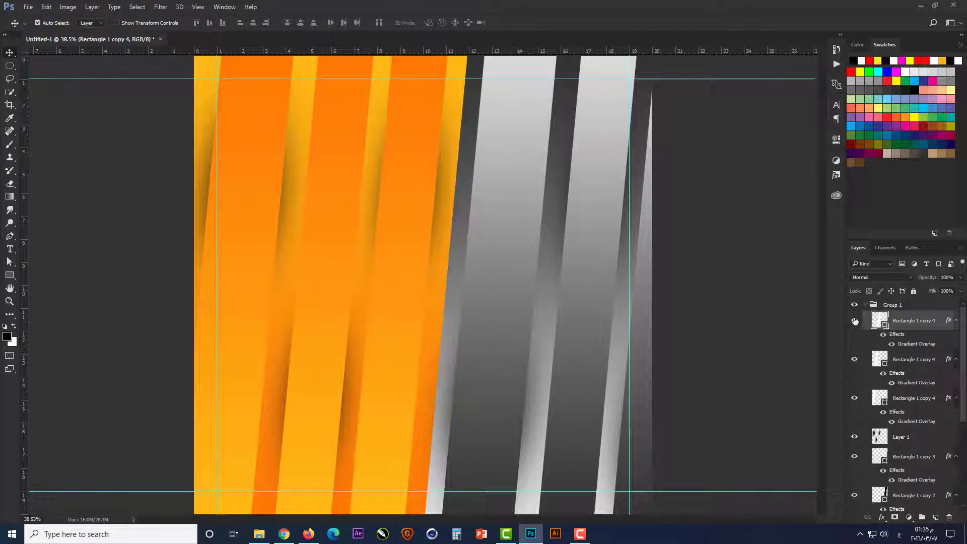
{"action": "double_click", "coordinate": [896, 335]}
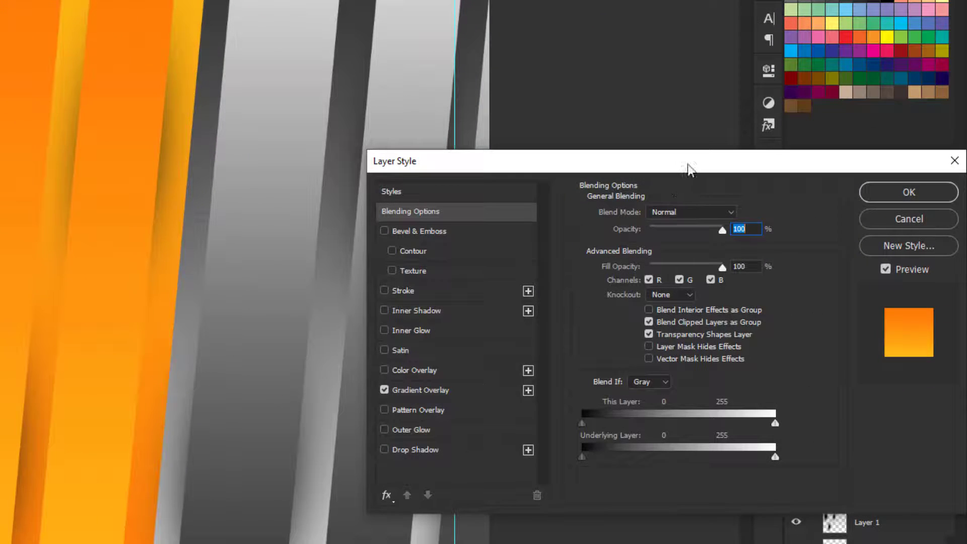
{"action": "left_click_drag", "start_coordinate": [689, 169], "coordinate": [724, 164]}
{"action": "left_click", "coordinate": [456, 227]}
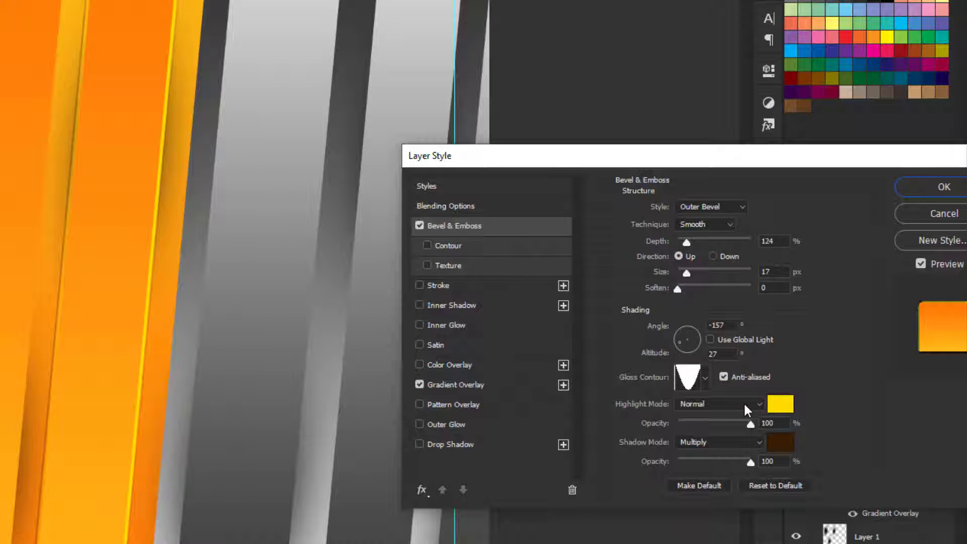
{"action": "left_click", "coordinate": [933, 191]}
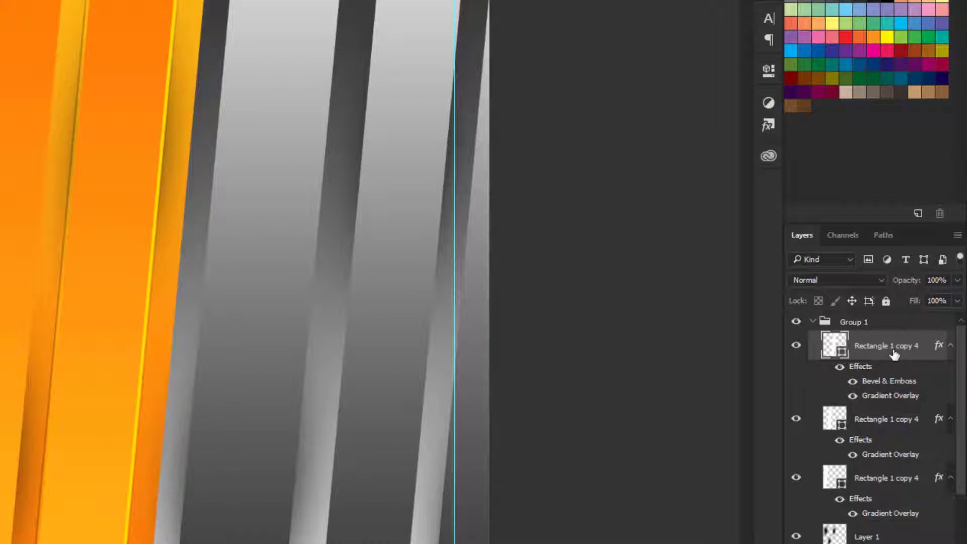
Copy the third orange strip's layer style and paste it onto the other two orange strips
{"action": "right_click", "coordinate": [894, 355]}
{"action": "left_click", "coordinate": [760, 295]}
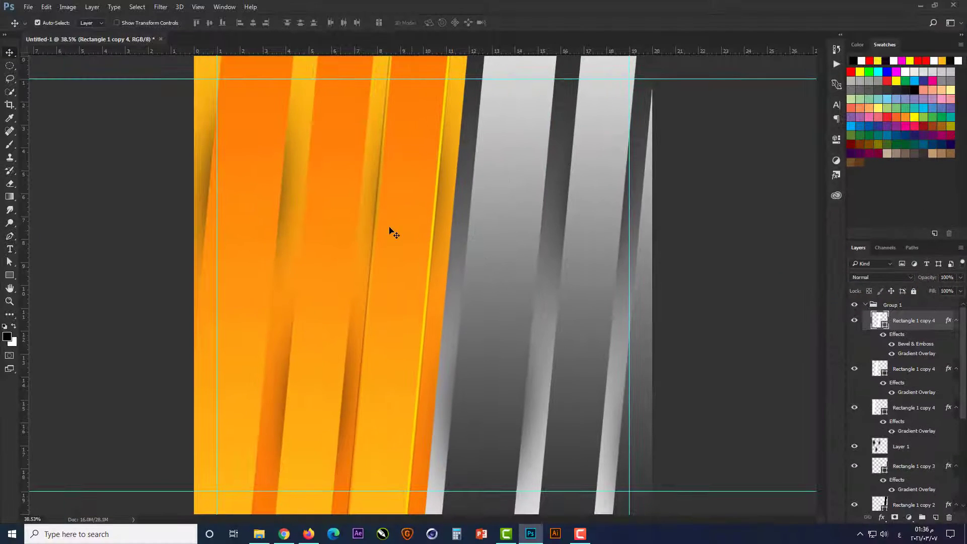
{"action": "left_click", "coordinate": [345, 234]}
{"action": "right_click", "coordinate": [915, 369]}
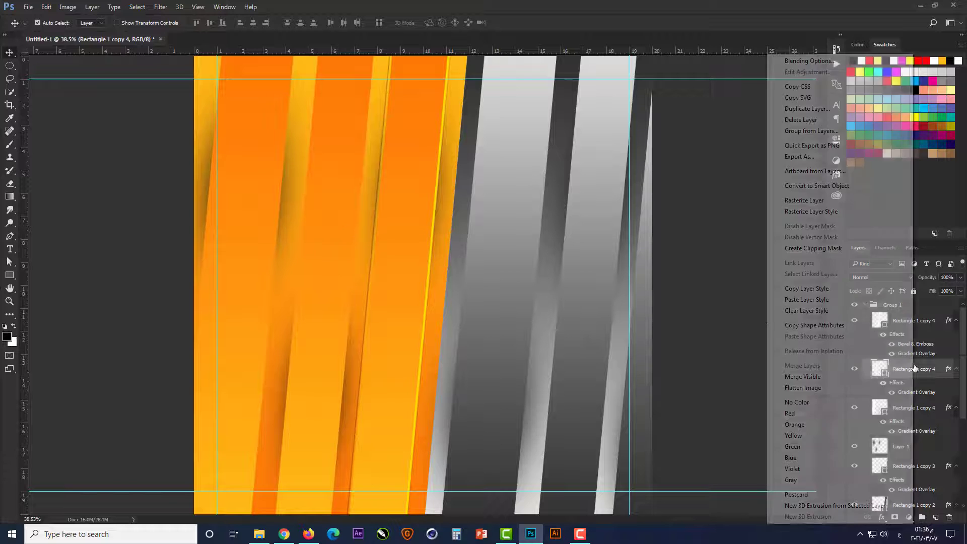
{"action": "left_click", "coordinate": [818, 298]}
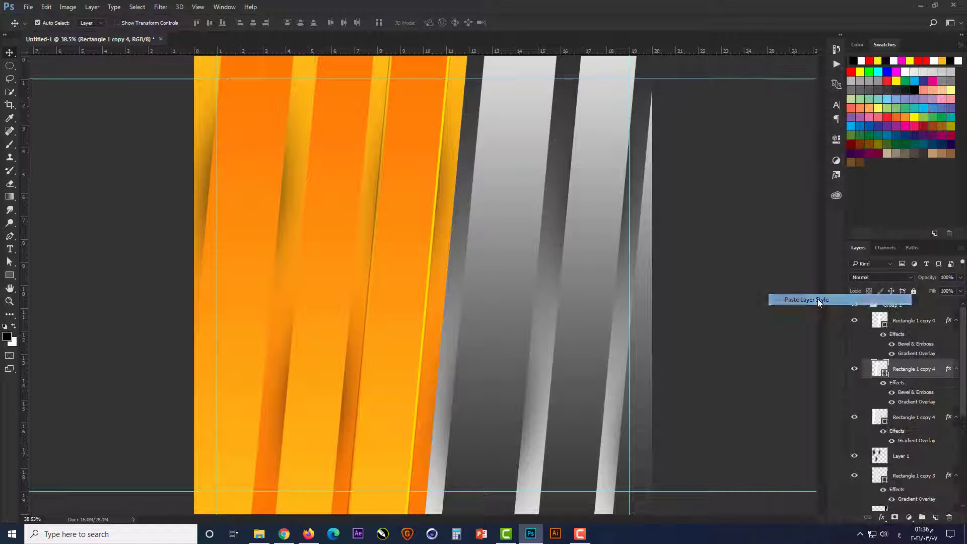
{"action": "left_click", "coordinate": [269, 267]}
{"action": "right_click", "coordinate": [913, 417]}
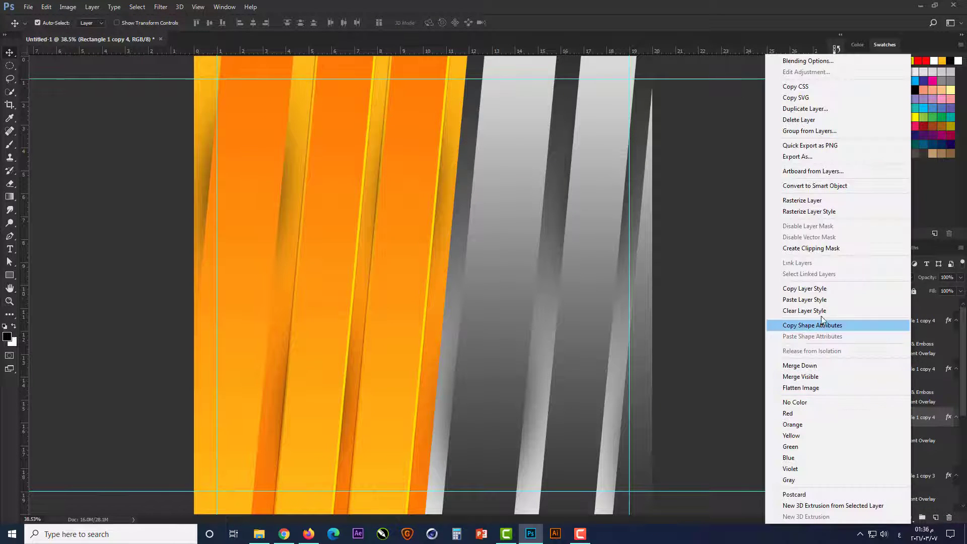
{"action": "left_click", "coordinate": [820, 300]}
{"action": "scroll", "coordinate": [577, 334], "scroll_direction": "down", "scroll_amount": 1}
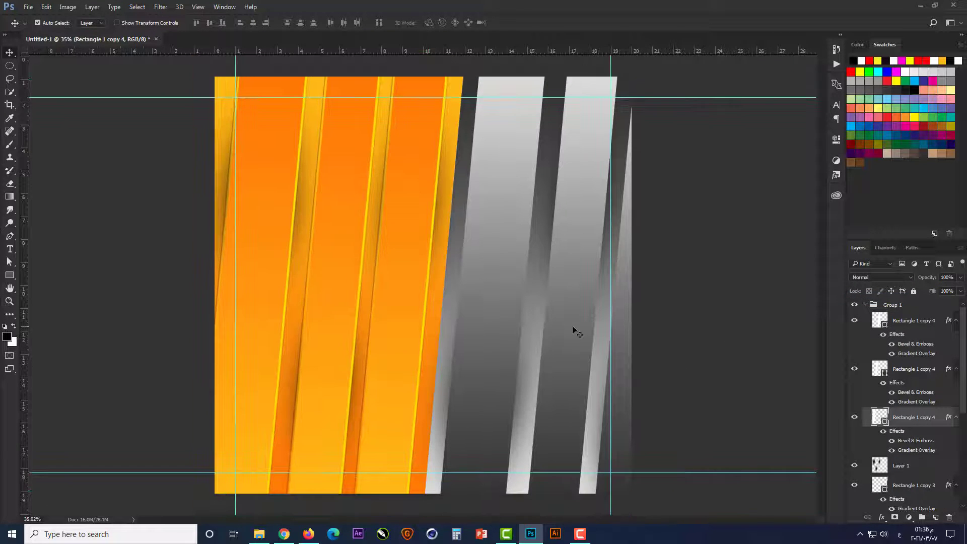
{"action": "left_click", "coordinate": [665, 331]}
Add the Outer Bevel effect to the first wide grey strip, Rectangle 1 copy, with a near-white highlight color
{"action": "left_click", "coordinate": [496, 317]}
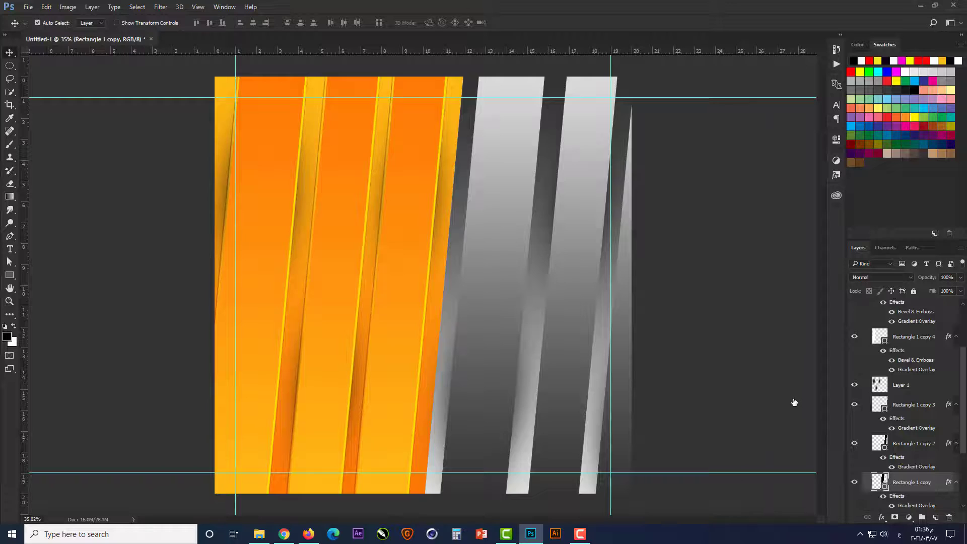
{"action": "left_click_drag", "start_coordinate": [561, 102], "coordinate": [841, 253]}
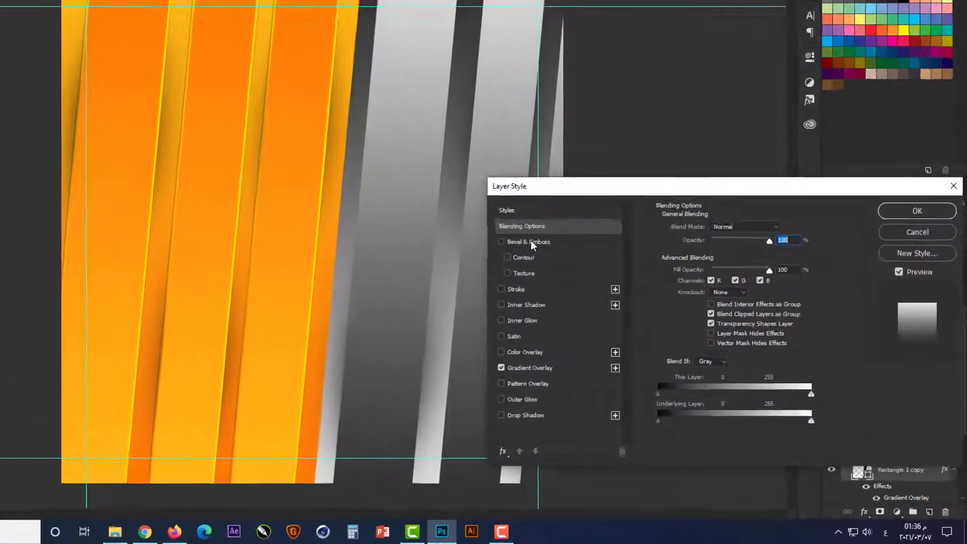
{"action": "left_click", "coordinate": [531, 241]}
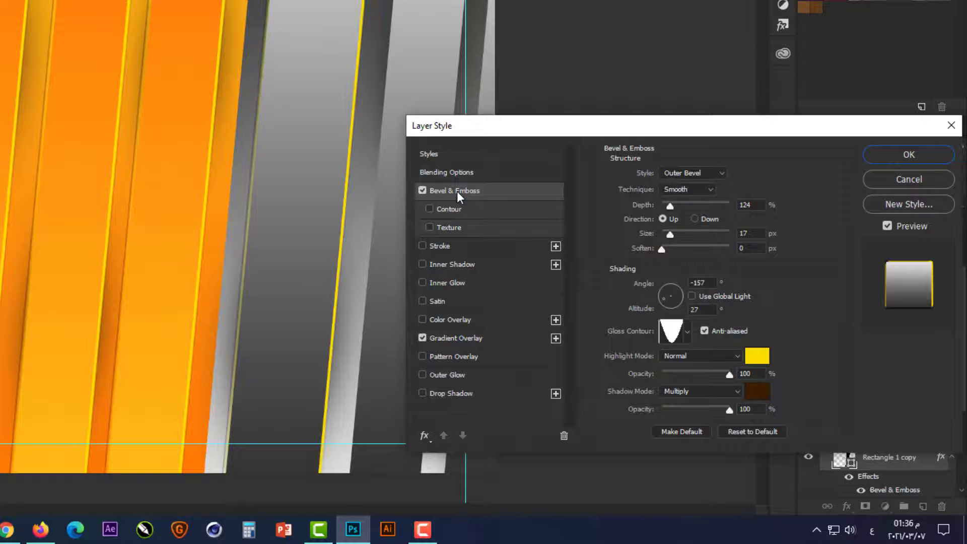
{"action": "left_click", "coordinate": [757, 355]}
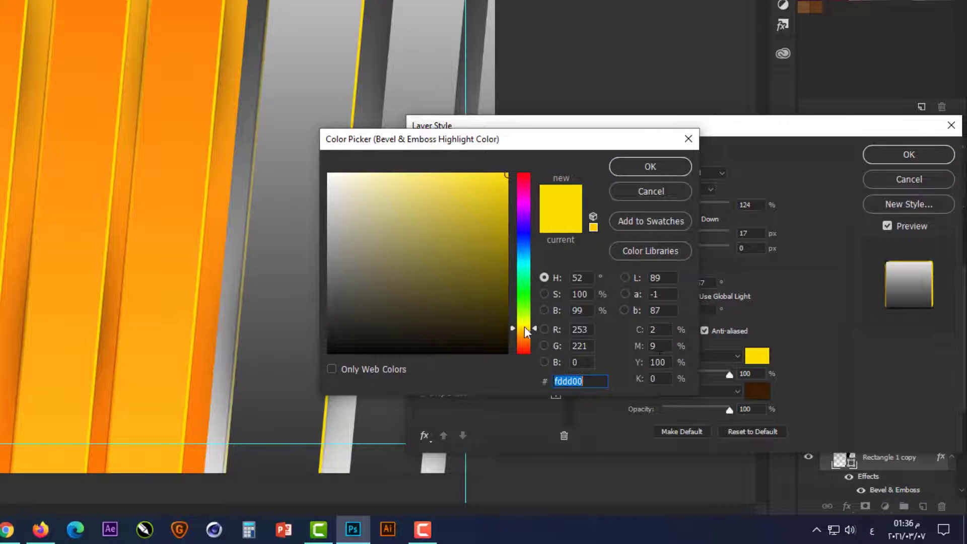
{"action": "left_click", "coordinate": [329, 176]}
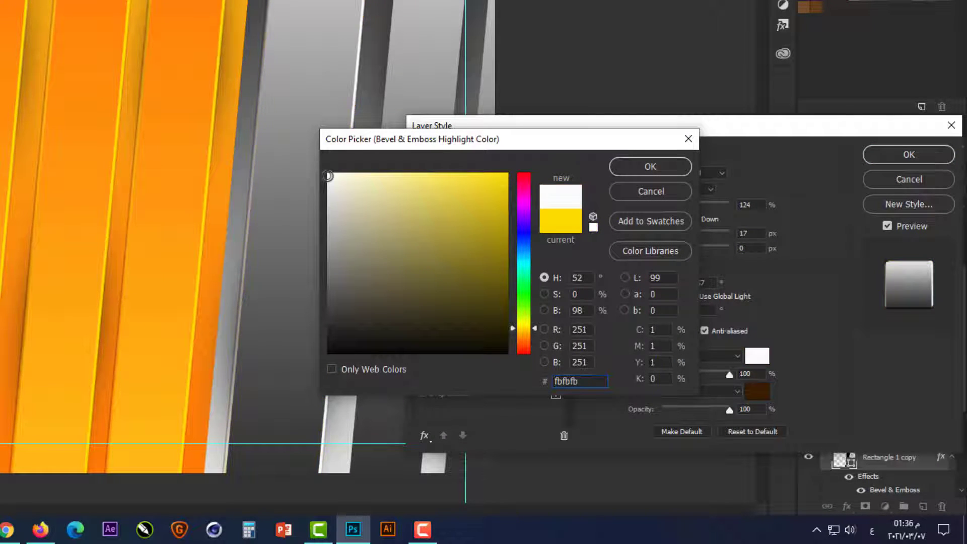
{"action": "left_click", "coordinate": [651, 167]}
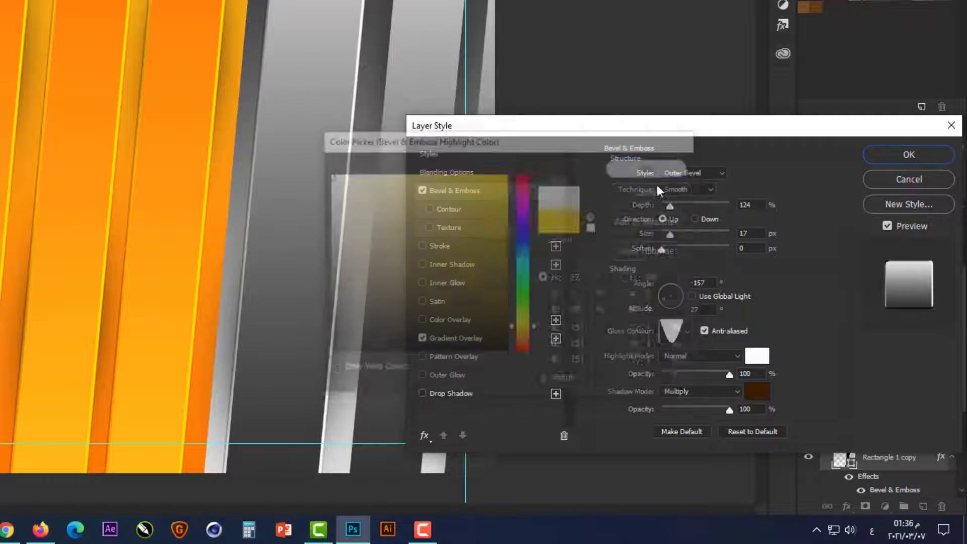
Change the grey strip's bevel shadow color to a near-black neutral and apply the layer style
{"action": "left_click", "coordinate": [757, 391]}
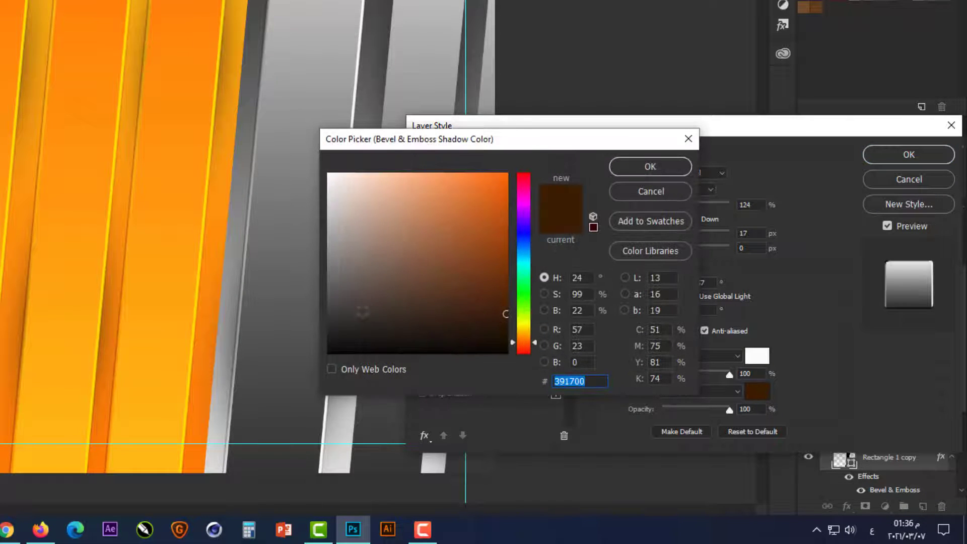
{"action": "left_click", "coordinate": [330, 336]}
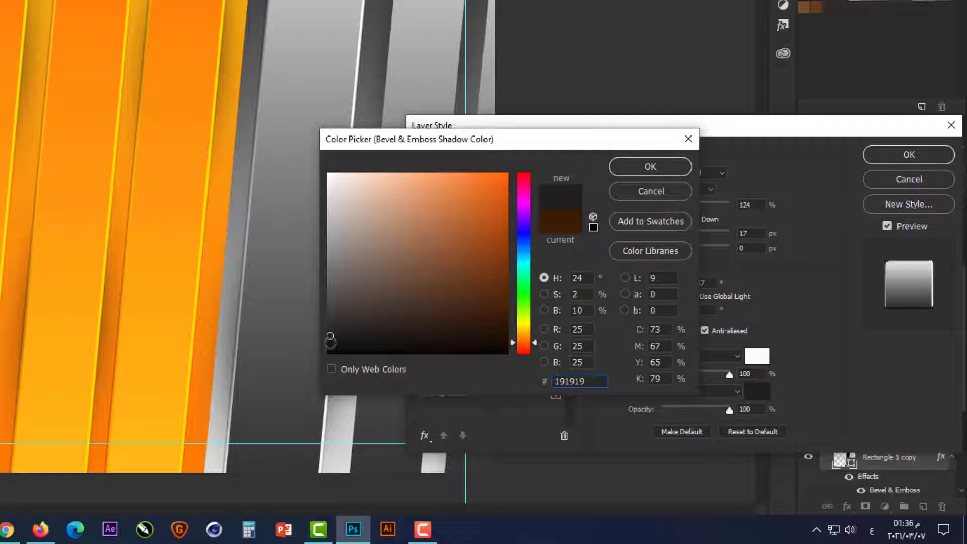
{"action": "left_click", "coordinate": [330, 343]}
{"action": "left_click", "coordinate": [646, 168]}
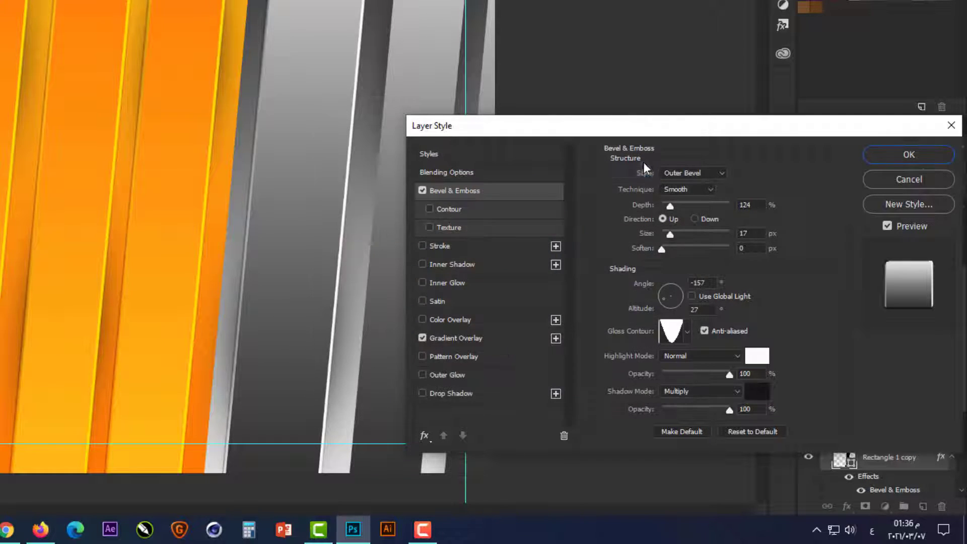
{"action": "left_click", "coordinate": [911, 150]}
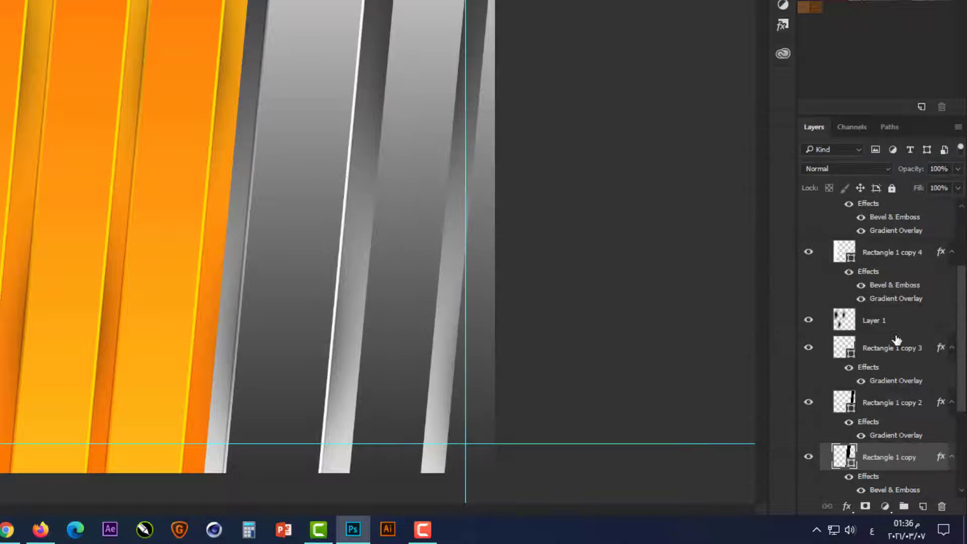
Copy the first wide grey strip's layer style and paste it onto the other two grey strips, Rectangle 1 copy 2 and copy 3
{"action": "right_click", "coordinate": [898, 459]}
{"action": "left_click", "coordinate": [837, 123]}
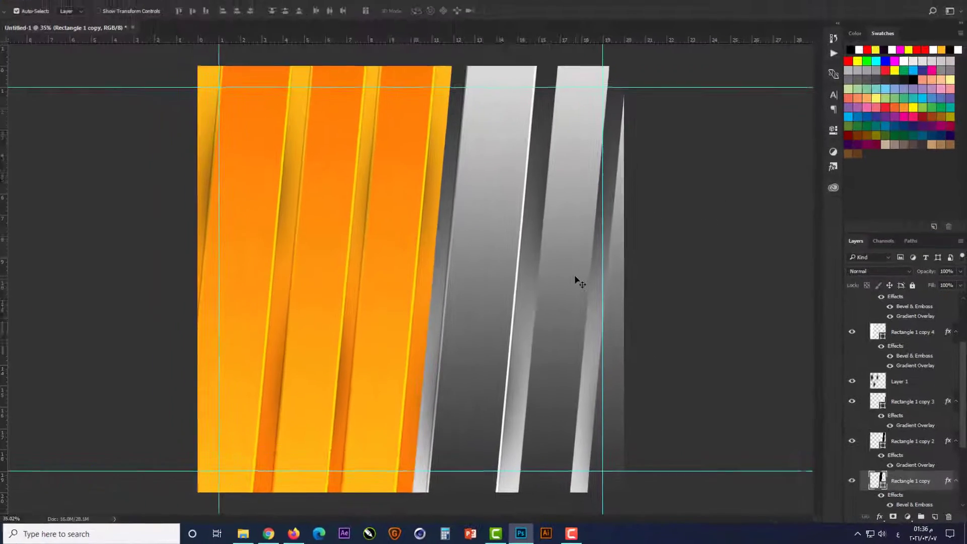
{"action": "right_click", "coordinate": [906, 448]}
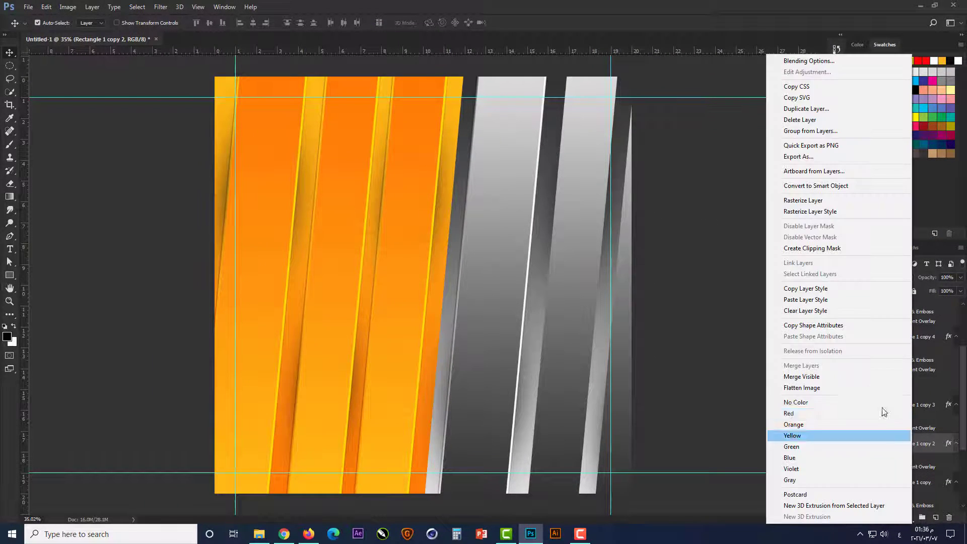
{"action": "left_click", "coordinate": [810, 299]}
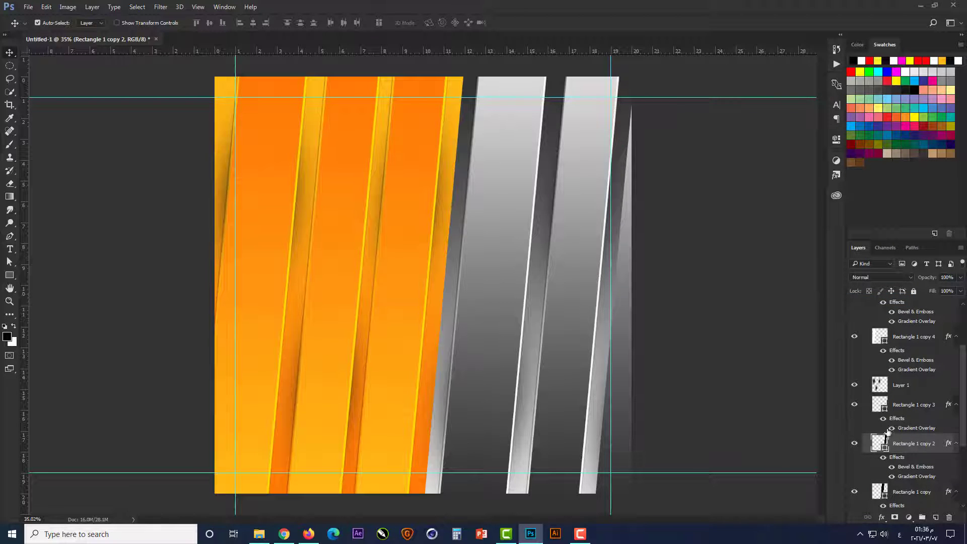
{"action": "left_click", "coordinate": [885, 406]}
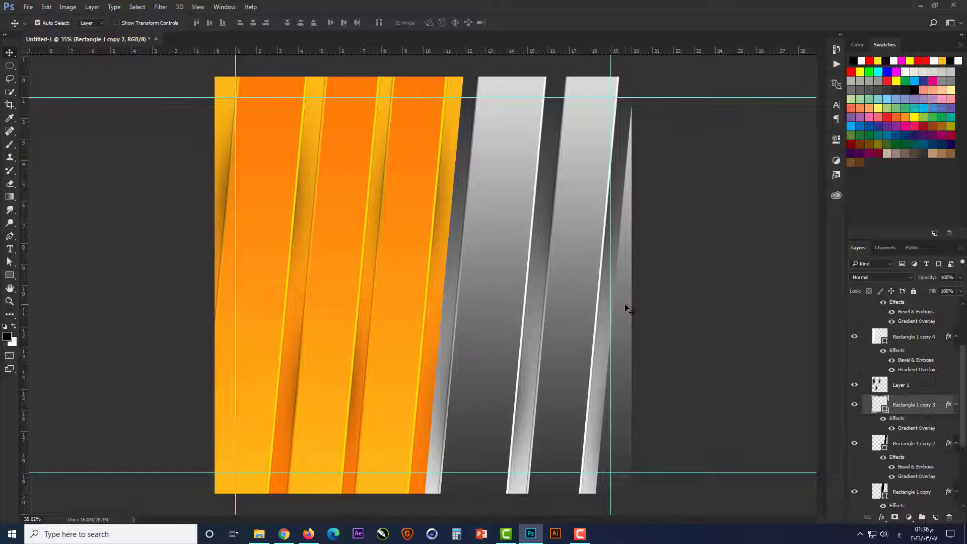
{"action": "right_click", "coordinate": [894, 407]}
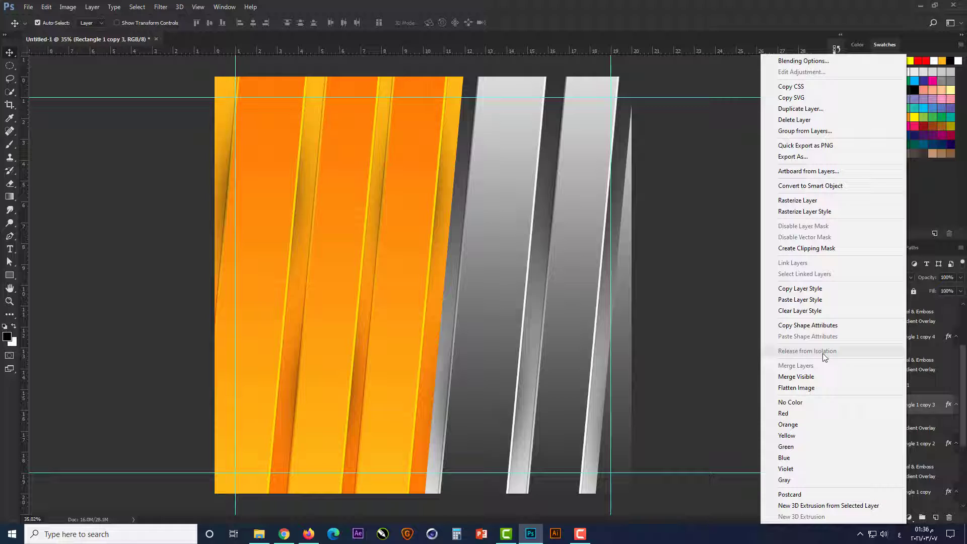
{"action": "left_click", "coordinate": [821, 300]}
Collapse Group 1 with the background strips and lock the whole group
{"action": "scroll", "coordinate": [887, 393], "scroll_direction": "up", "scroll_amount": 3}
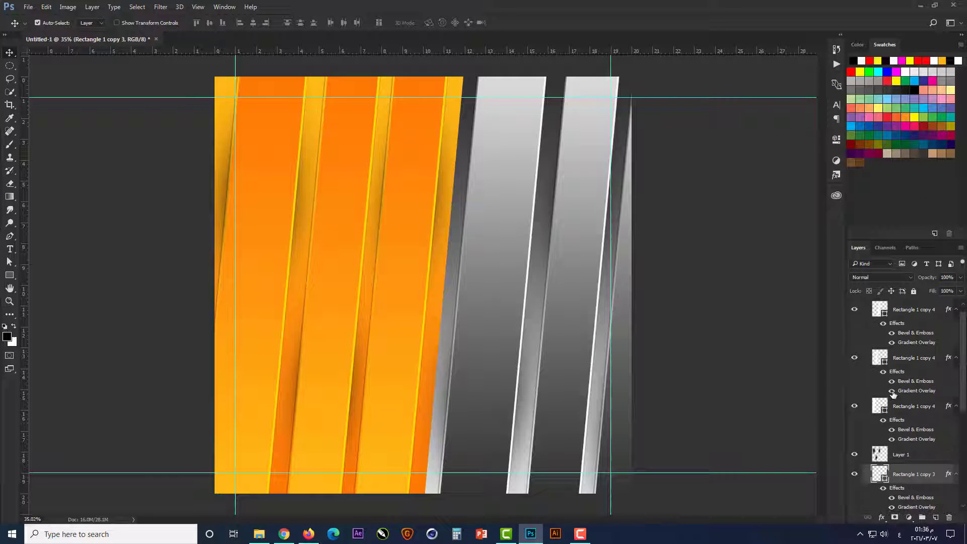
{"action": "left_click", "coordinate": [866, 305]}
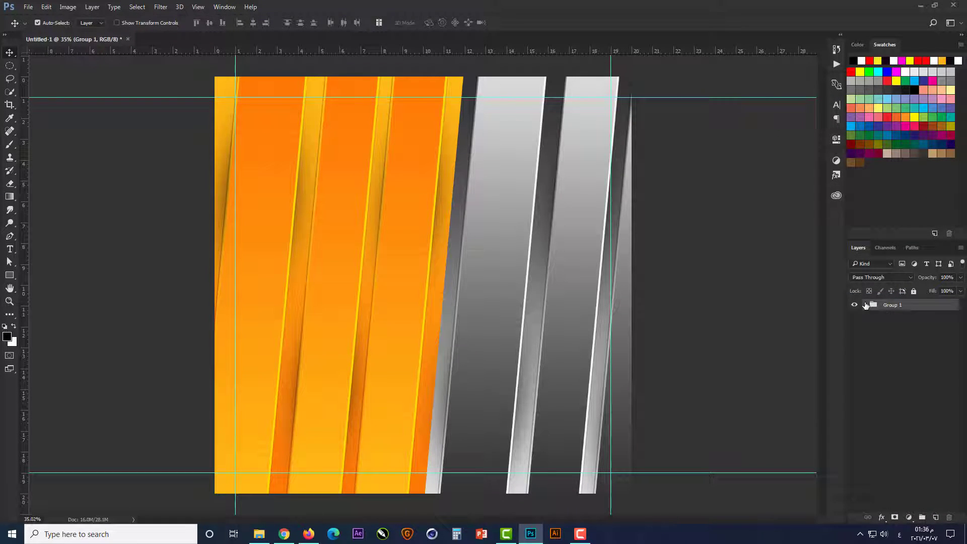
{"action": "left_click", "coordinate": [914, 291]}
{"action": "left_click", "coordinate": [735, 365]}
{"action": "scroll", "coordinate": [735, 364], "scroll_direction": "up", "scroll_amount": 1}
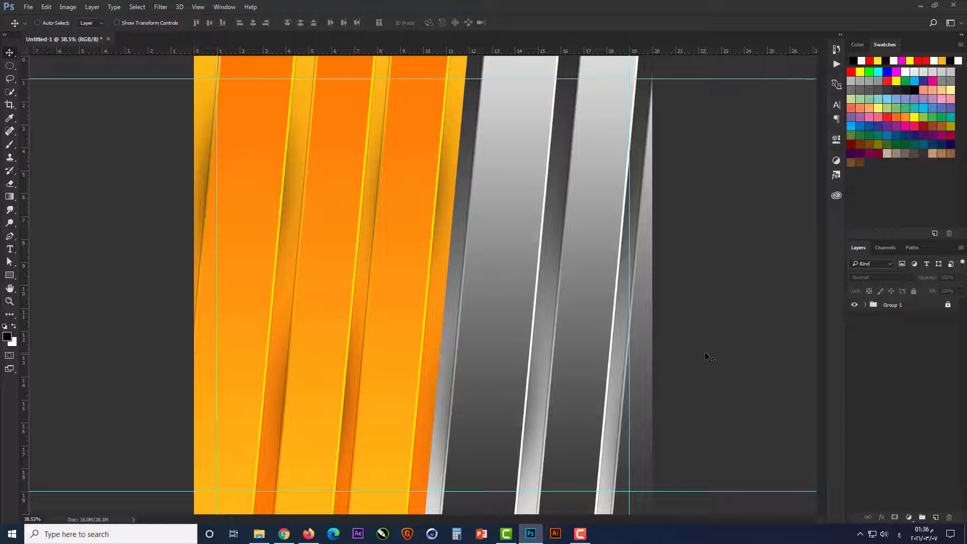
Open the image 28530-3-nike-shoes-transparent from the Desktop and bring the shoes into the Untitled-1 poster
{"action": "key", "text": "ctrl+o"}
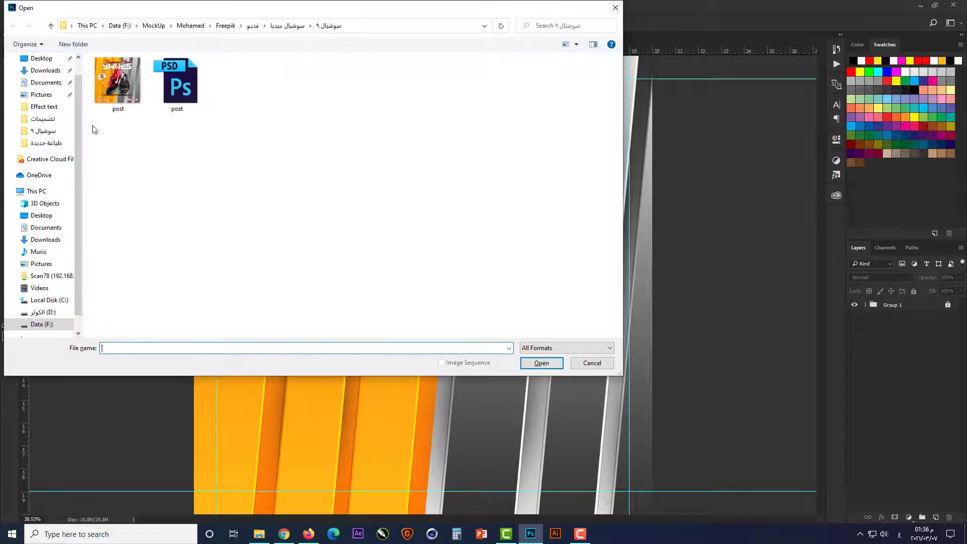
{"action": "left_click", "coordinate": [41, 59]}
{"action": "left_click", "coordinate": [414, 88]}
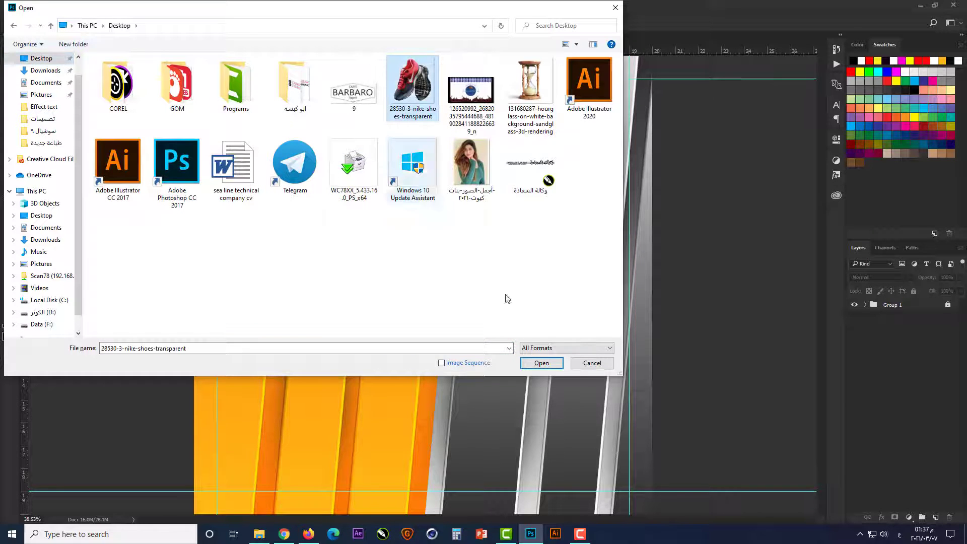
{"action": "left_click", "coordinate": [541, 363]}
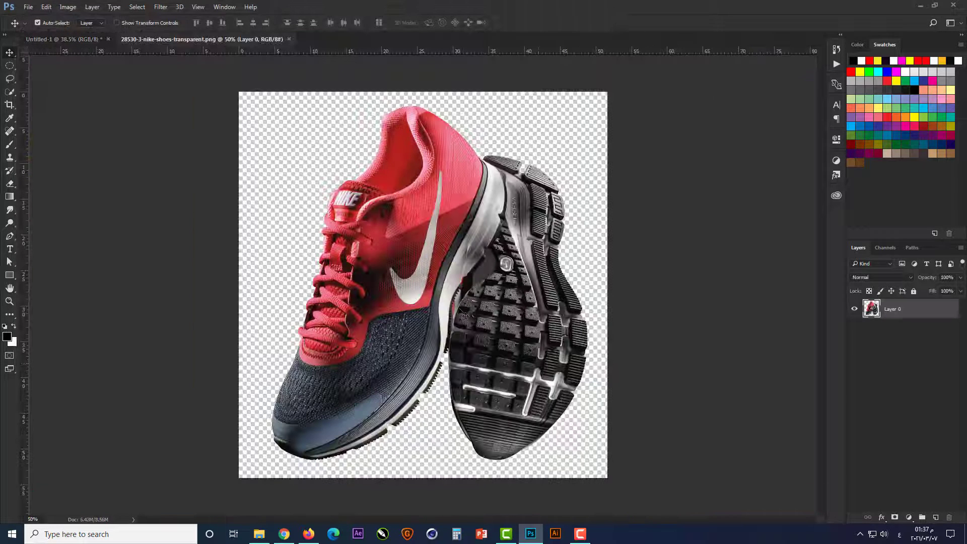
{"action": "left_click_drag", "start_coordinate": [439, 243], "coordinate": [410, 239]}
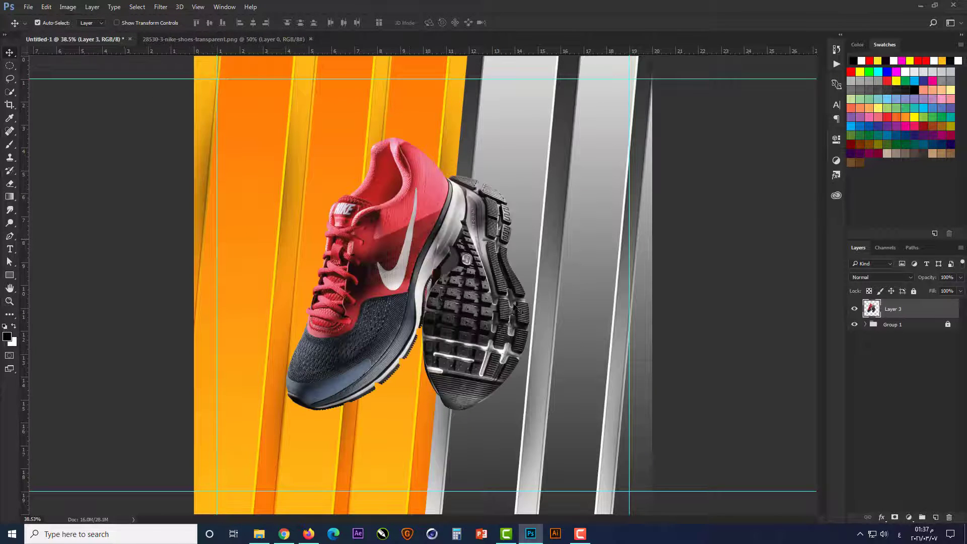
Center the shoes horizontally on the poster canvas and clear the selection
{"action": "key", "text": "ctrl+0"}
{"action": "key", "text": "ctrl+a"}
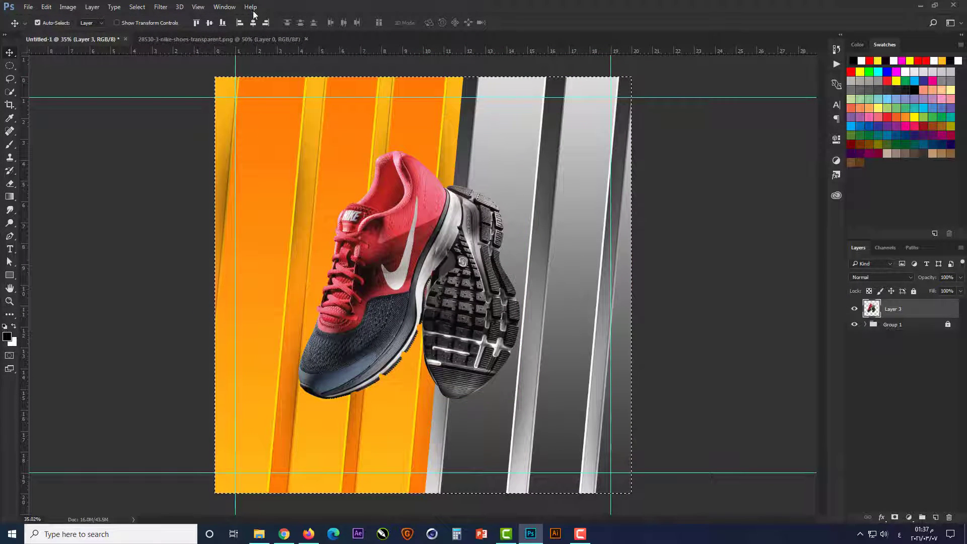
{"action": "left_click", "coordinate": [253, 23]}
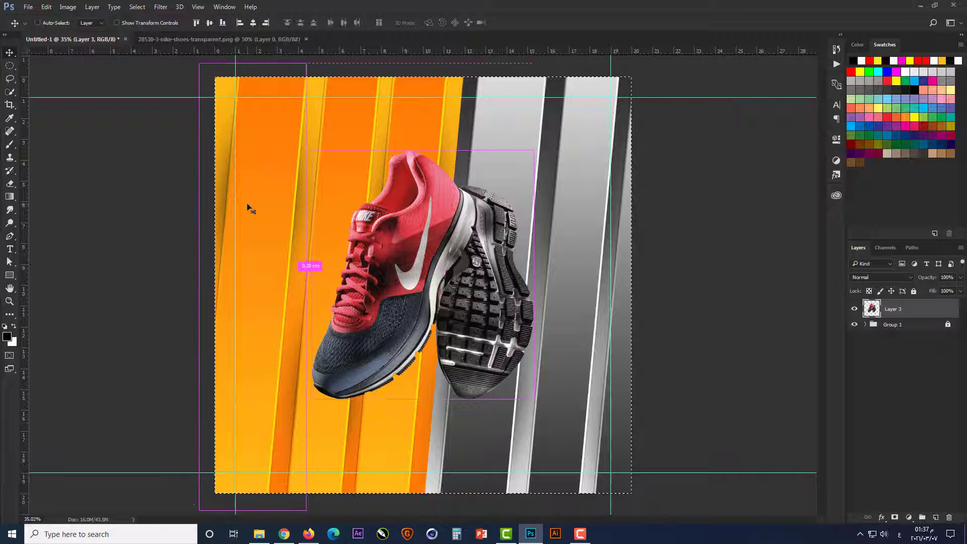
{"action": "key", "text": "ctrl+d"}
Scale the shoes up to about 12 cm wide and move them slightly lower on the poster
{"action": "key", "text": "ctrl+t"}
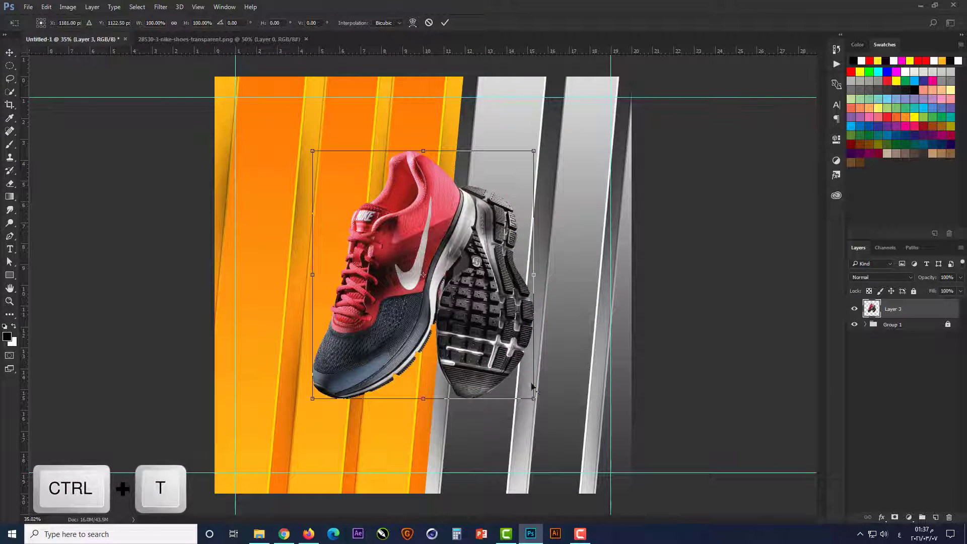
{"action": "left_click_drag", "start_coordinate": [534, 399], "coordinate": [551, 429]}
{"action": "left_click_drag", "start_coordinate": [483, 377], "coordinate": [485, 401]}
{"action": "left_click_drag", "start_coordinate": [551, 155], "coordinate": [549, 160]}
{"action": "key", "text": "Return"}
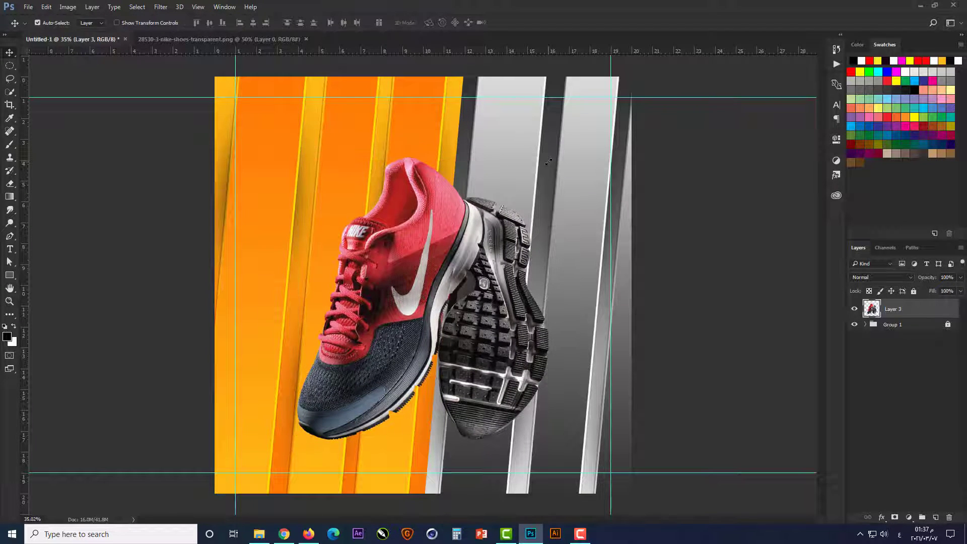
Add a Curves adjustment masked to the shoes, using the Strong Contrast (RGB) preset
{"action": "scroll", "coordinate": [548, 162], "scroll_direction": "up", "scroll_amount": 1}
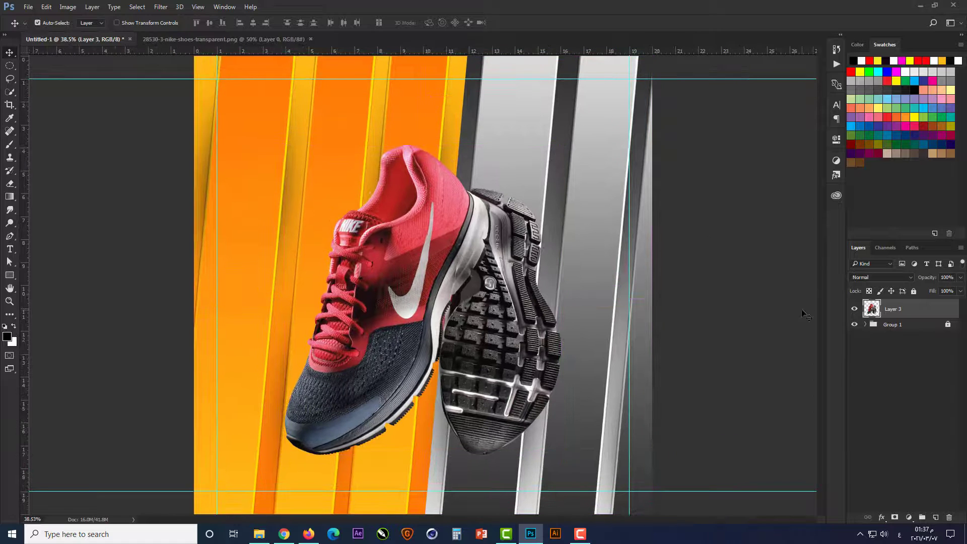
{"action": "left_click", "coordinate": [872, 309], "text": "ctrl"}
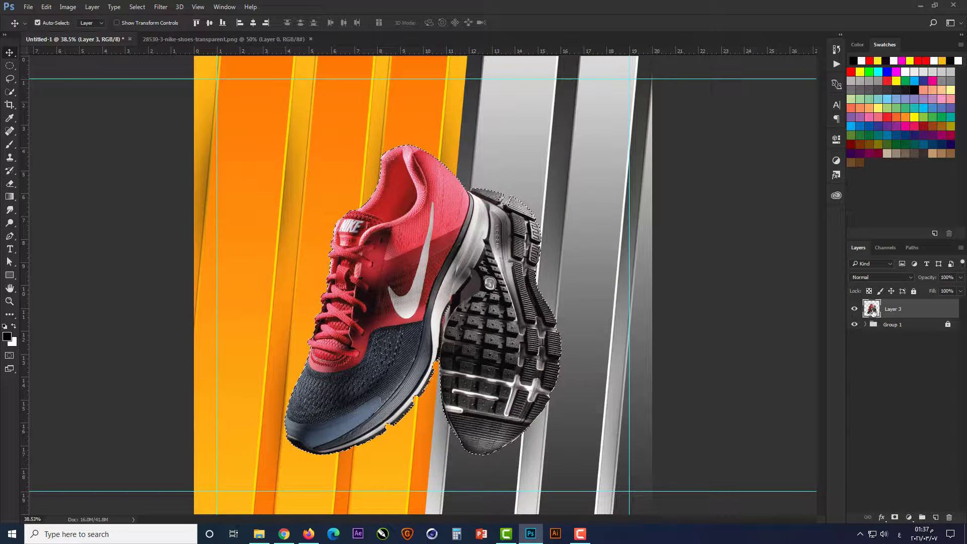
{"action": "left_click", "coordinate": [908, 518]}
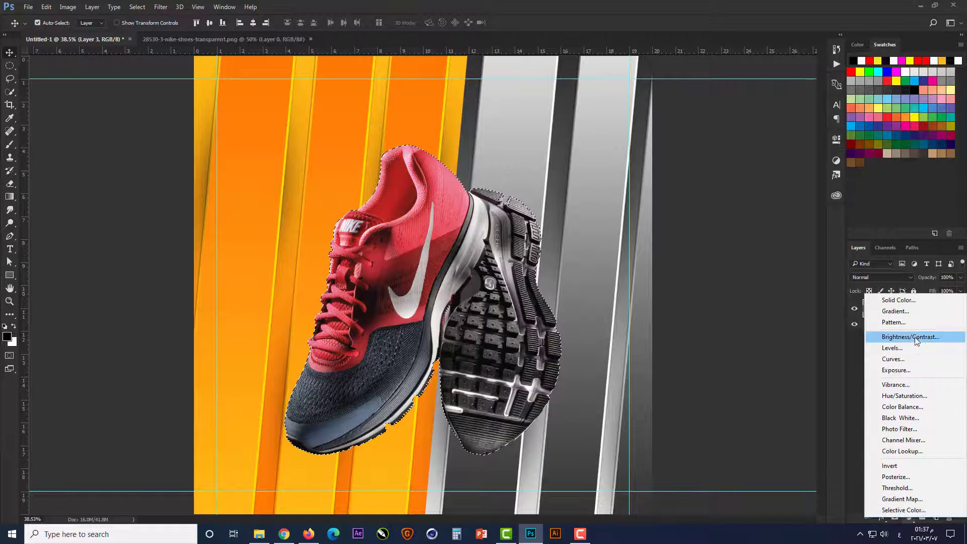
{"action": "left_click", "coordinate": [915, 358]}
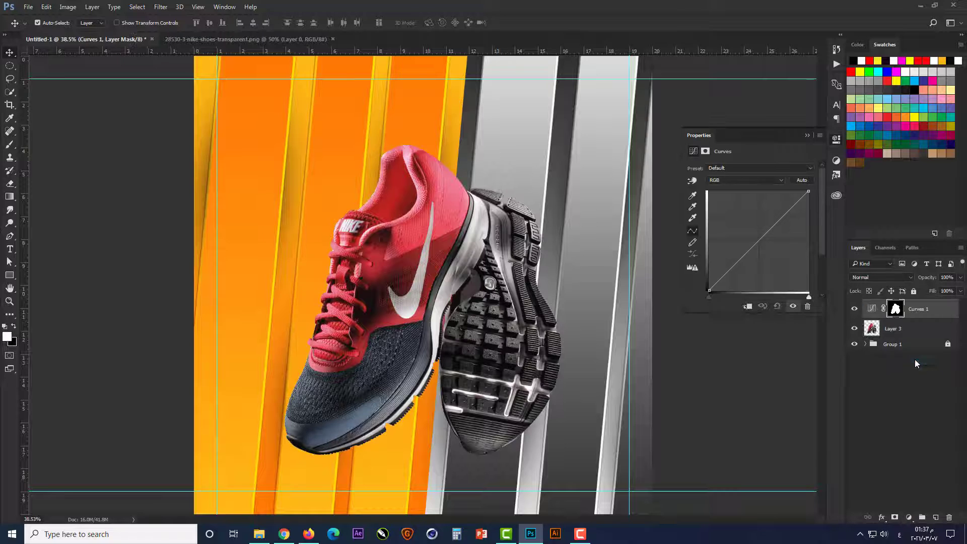
{"action": "left_click", "coordinate": [772, 169]}
{"action": "left_click", "coordinate": [764, 258]}
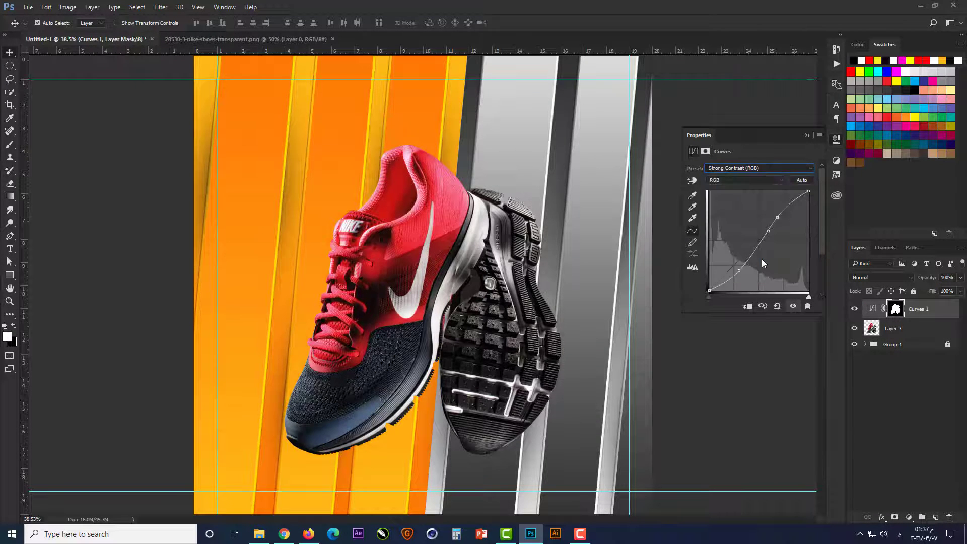
{"action": "left_click", "coordinate": [808, 136]}
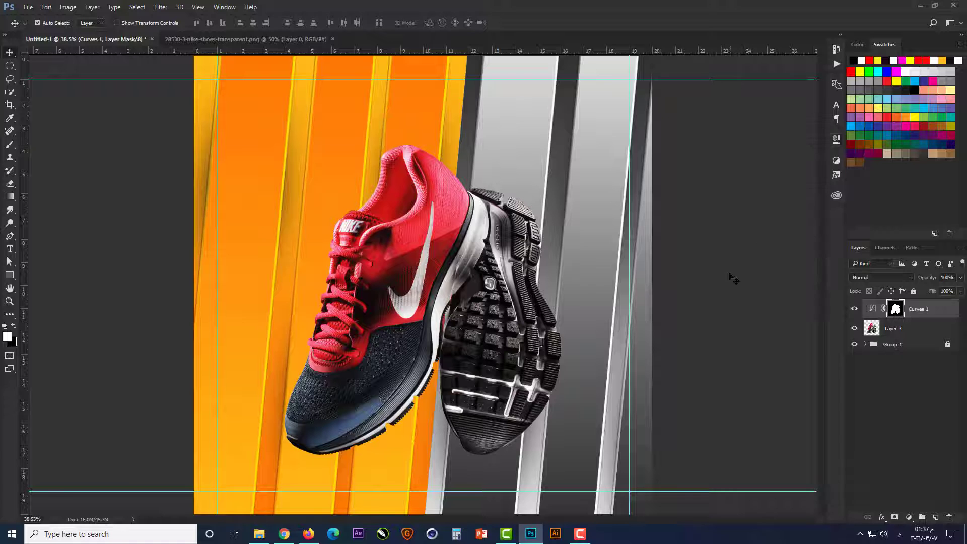
Add a Levels adjustment masked to the shoes, using the Increase Contrast 1 preset and a white input level of 215
{"action": "left_click", "coordinate": [873, 331]}
{"action": "left_click", "coordinate": [874, 333], "text": "ctrl"}
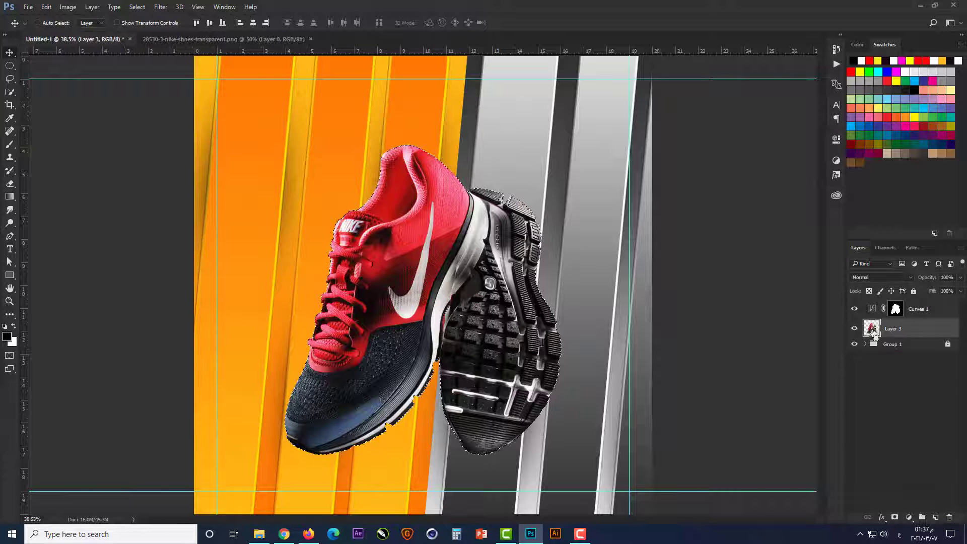
{"action": "left_click", "coordinate": [909, 517]}
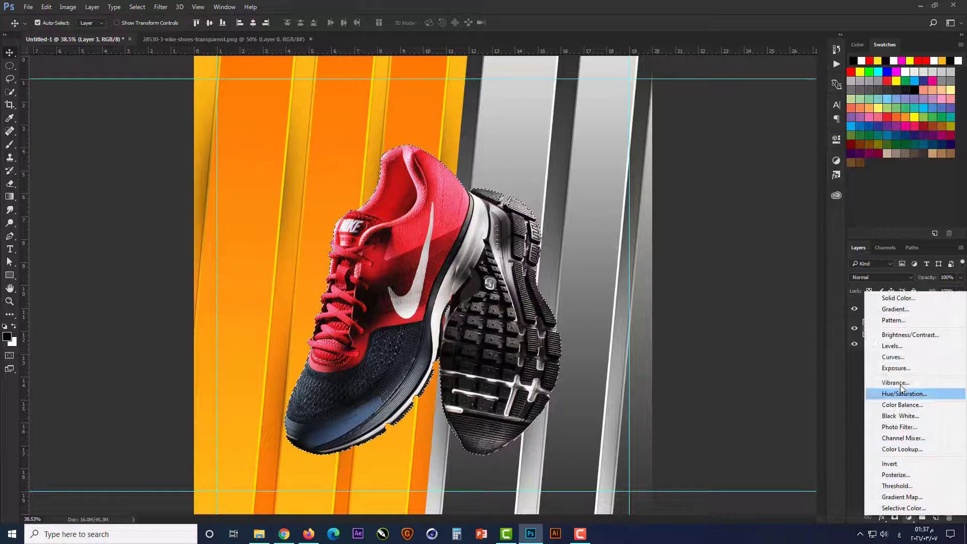
{"action": "left_click", "coordinate": [892, 346]}
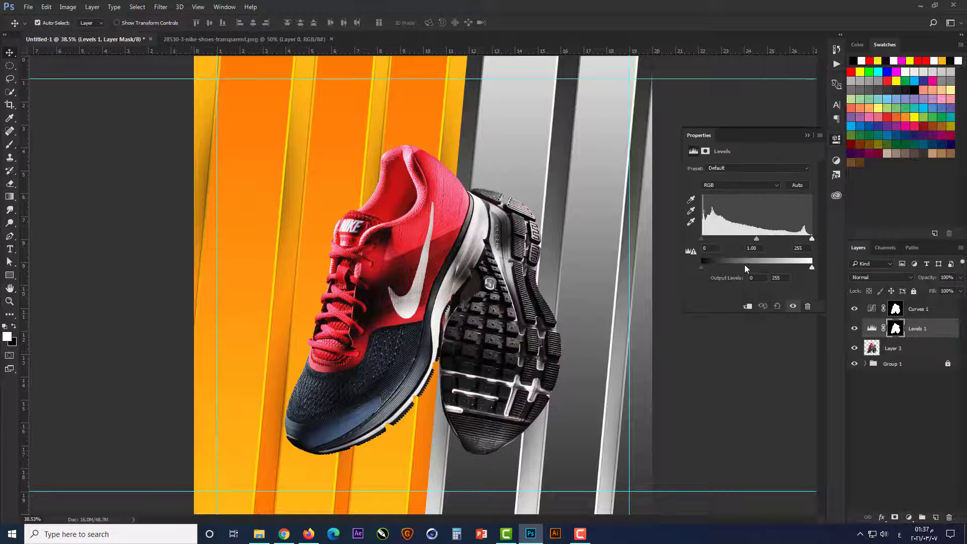
{"action": "left_click", "coordinate": [764, 168]}
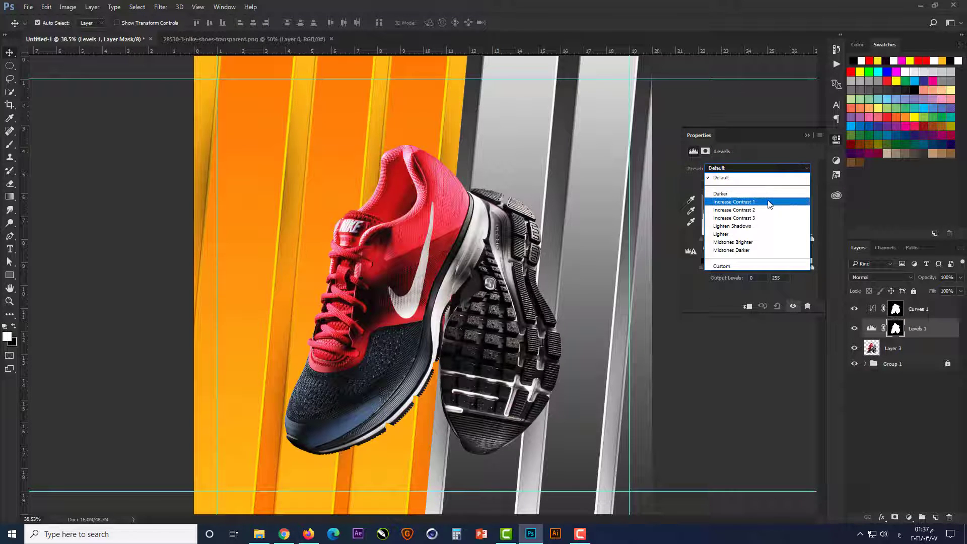
{"action": "left_click", "coordinate": [768, 200]}
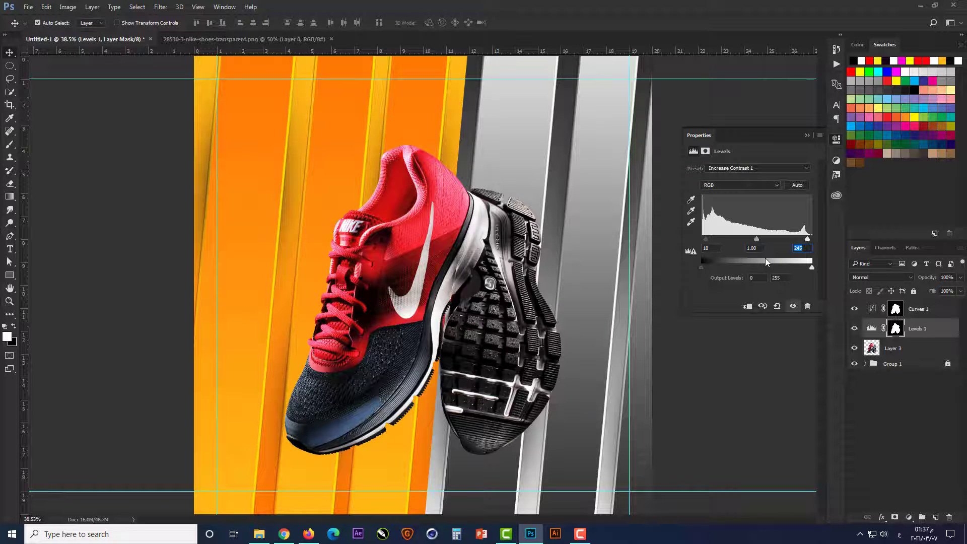
{"action": "type", "text": "215"}
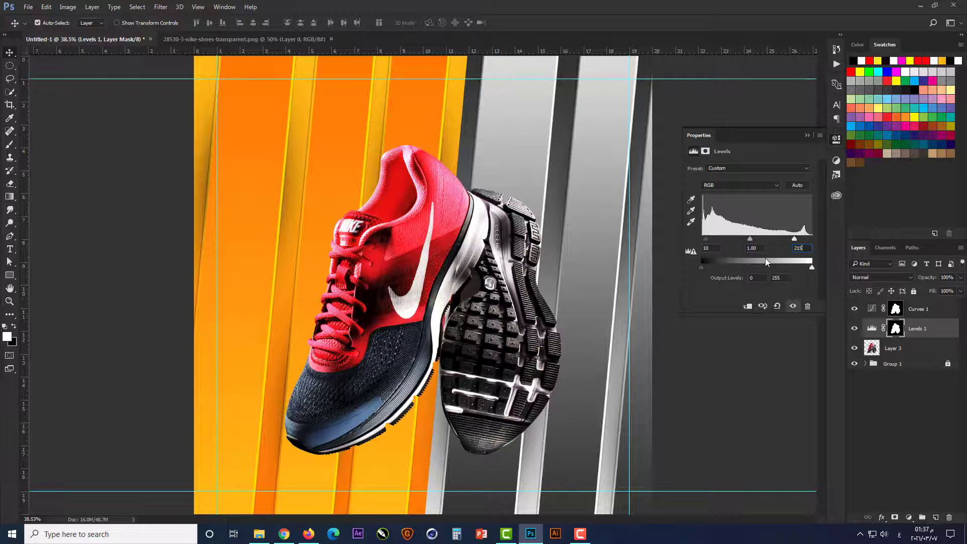
{"action": "left_click", "coordinate": [805, 136]}
Add a Hue/Saturation adjustment masked to the shoes with an adjustment value of 5
{"action": "left_click", "coordinate": [873, 349], "text": "ctrl"}
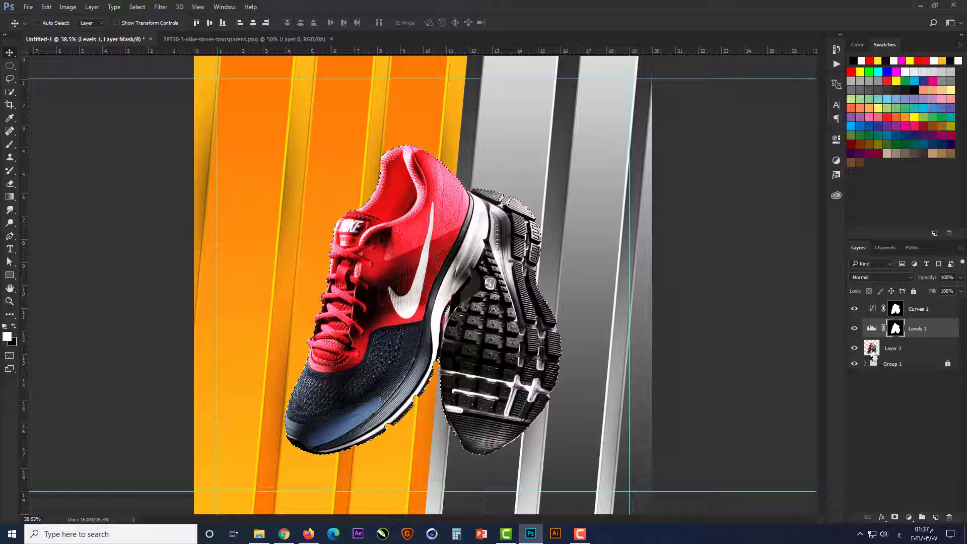
{"action": "left_click", "coordinate": [910, 518]}
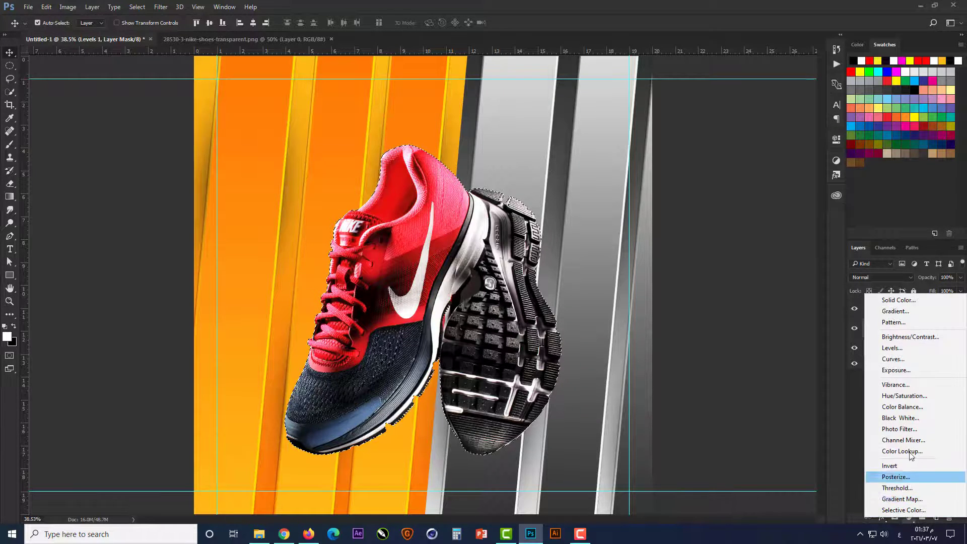
{"action": "left_click", "coordinate": [904, 396]}
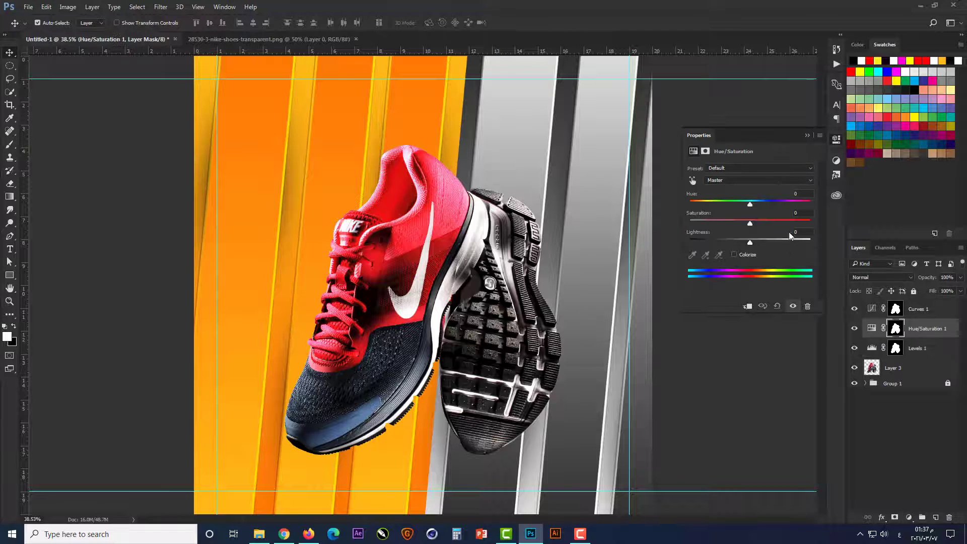
{"action": "type", "text": "5"}
{"action": "key", "text": "Return"}
{"action": "left_click", "coordinate": [808, 136]}
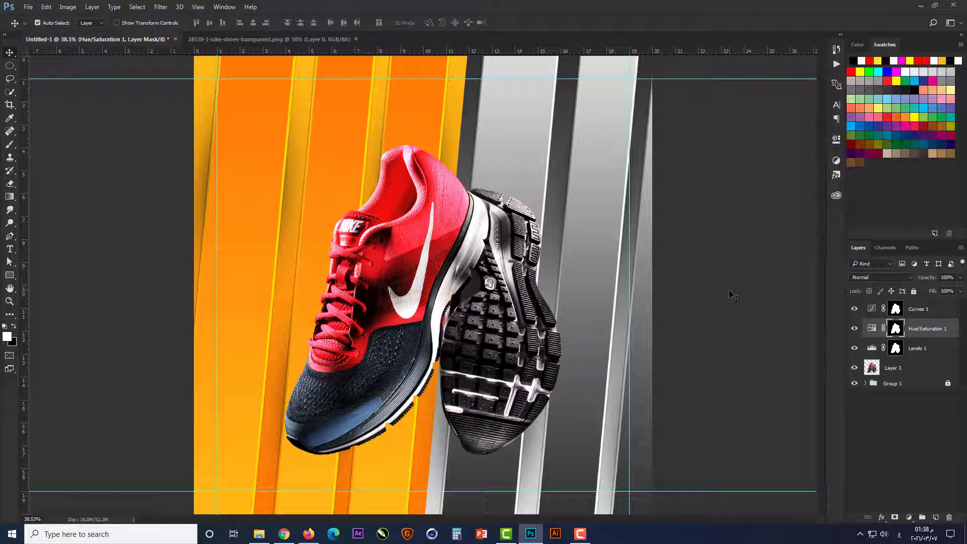
Create a new empty layer and place it between the shoes layer and Group 1
{"action": "left_click", "coordinate": [894, 369]}
{"action": "left_click", "coordinate": [935, 516]}
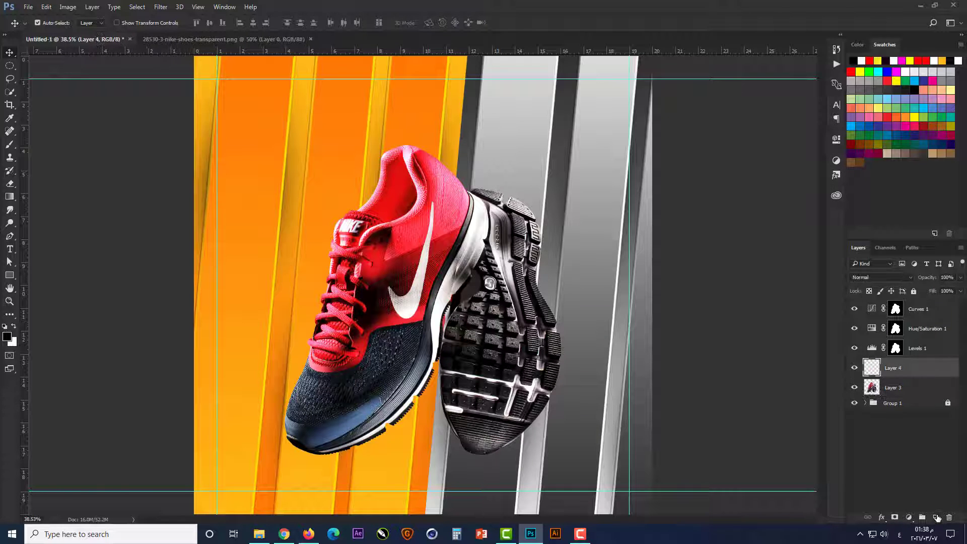
{"action": "left_click_drag", "start_coordinate": [915, 374], "coordinate": [886, 406]}
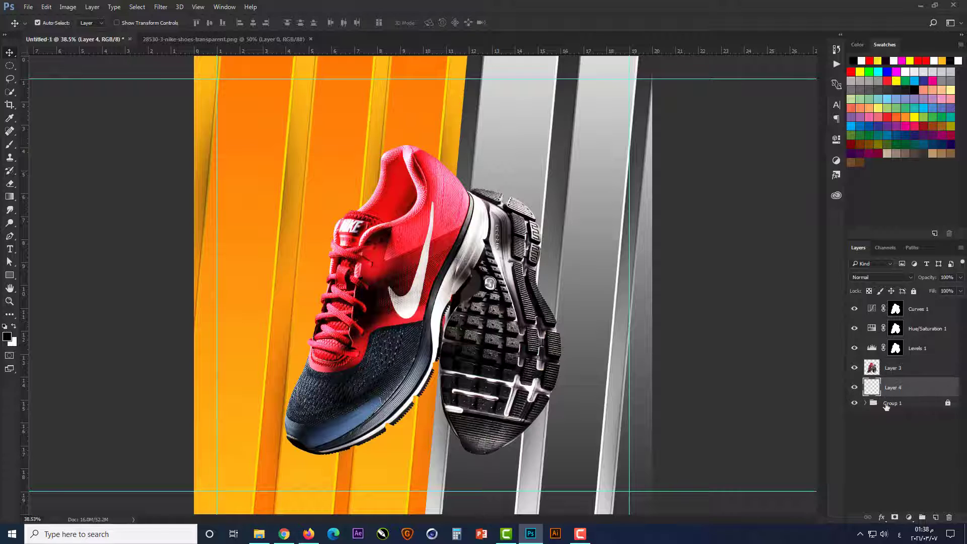
Paint a soft black shadow under each shoe on the new layer using a flattened 1000 px brush at 0% hardness
{"action": "left_click", "coordinate": [10, 145]}
{"action": "right_click", "coordinate": [398, 313]}
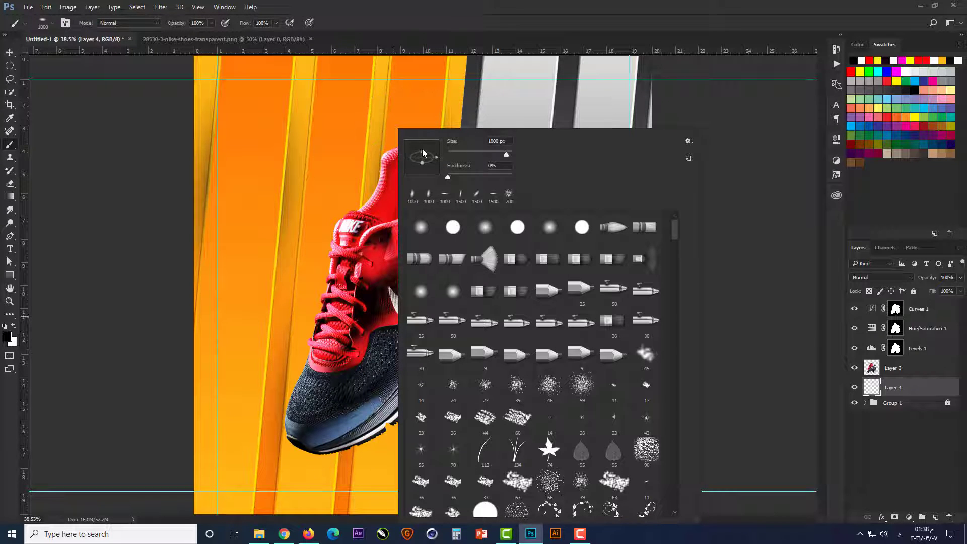
{"action": "left_click_drag", "start_coordinate": [423, 154], "coordinate": [424, 158]}
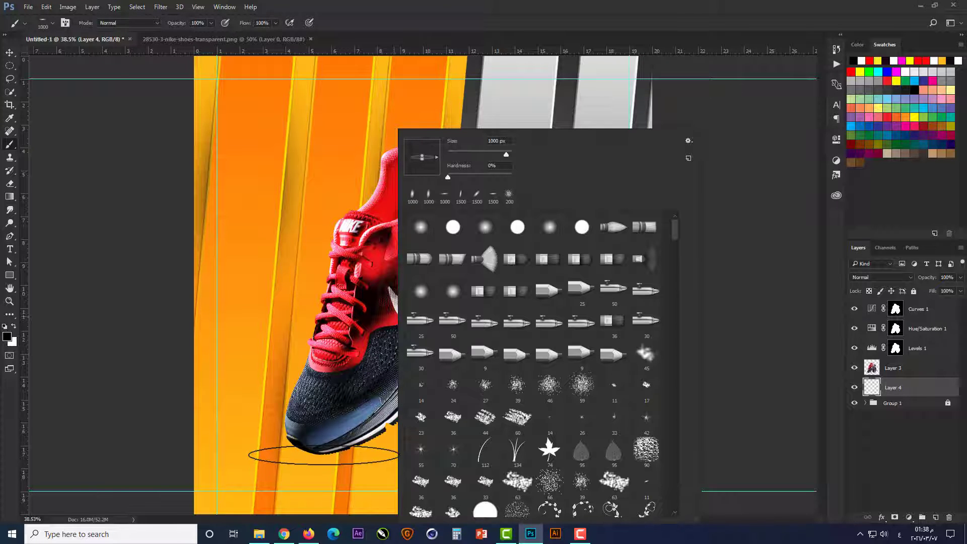
{"action": "left_click", "coordinate": [323, 455]}
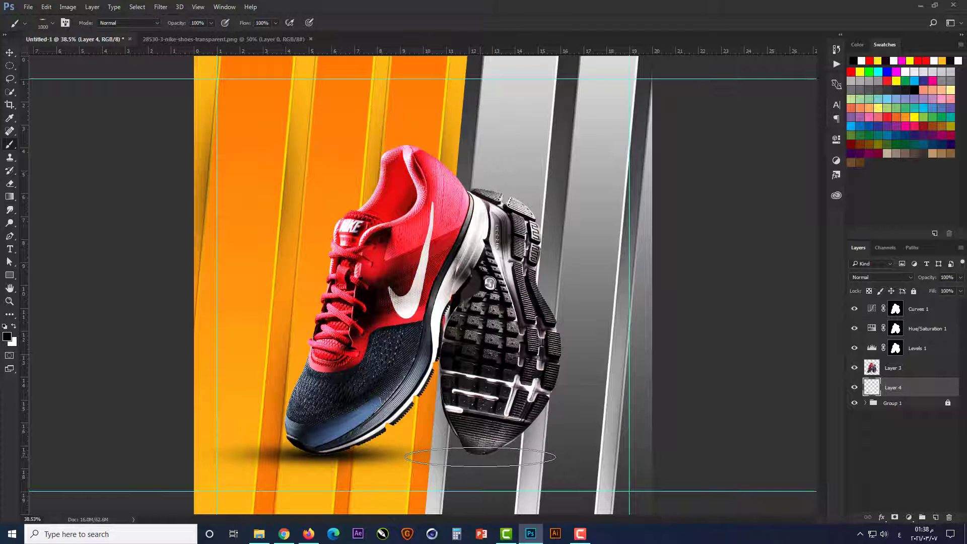
{"action": "left_click", "coordinate": [480, 457]}
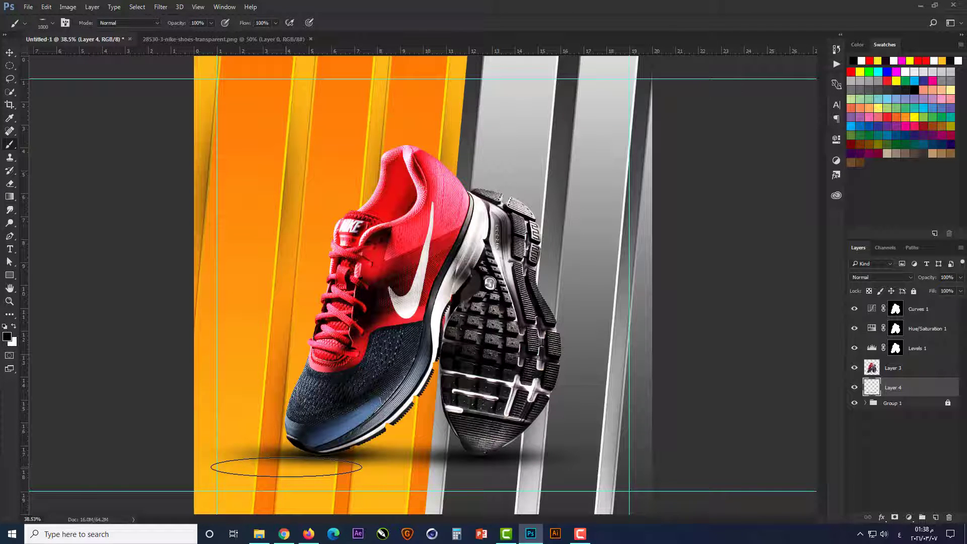
Set the shadow layer's blend mode to Multiply and its opacity to 90%
{"action": "key", "text": "v"}
{"action": "left_click", "coordinate": [906, 279]}
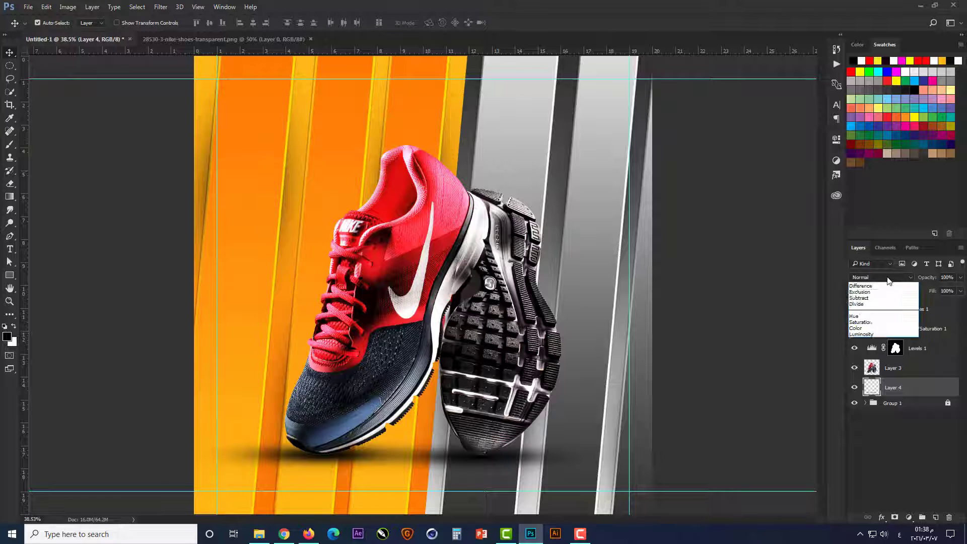
{"action": "left_click", "coordinate": [882, 313]}
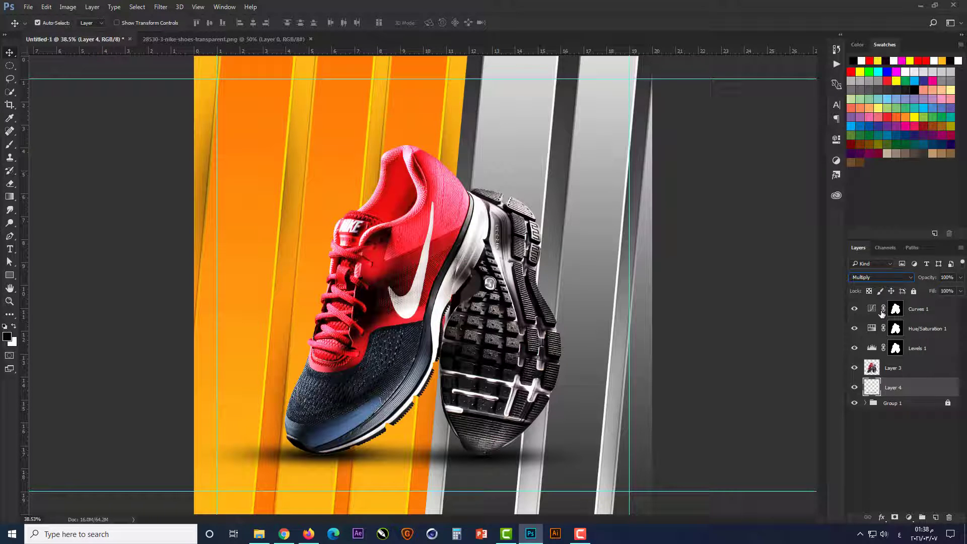
{"action": "left_click", "coordinate": [950, 278]}
{"action": "type", "text": "90"}
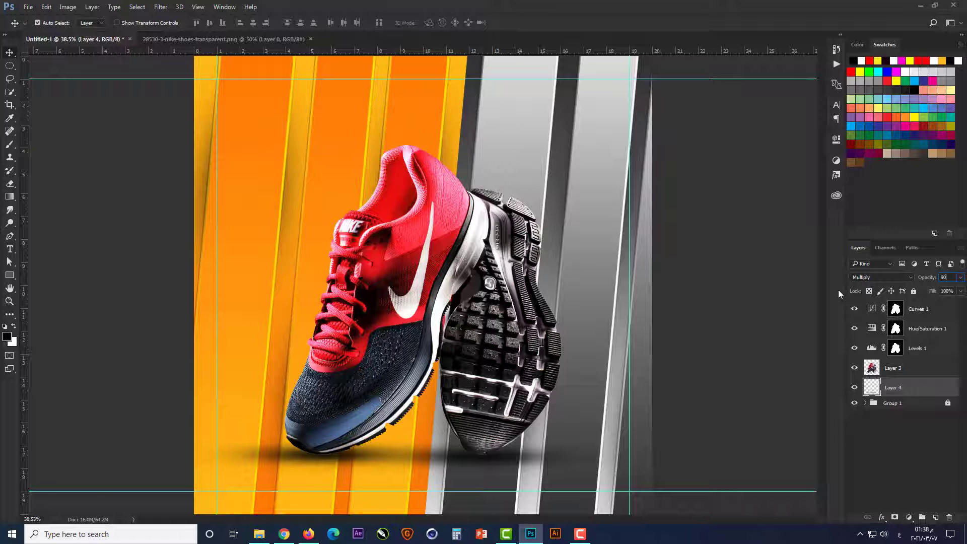
{"action": "key", "text": "Return"}
{"action": "left_click", "coordinate": [731, 296], "text": "ctrl"}
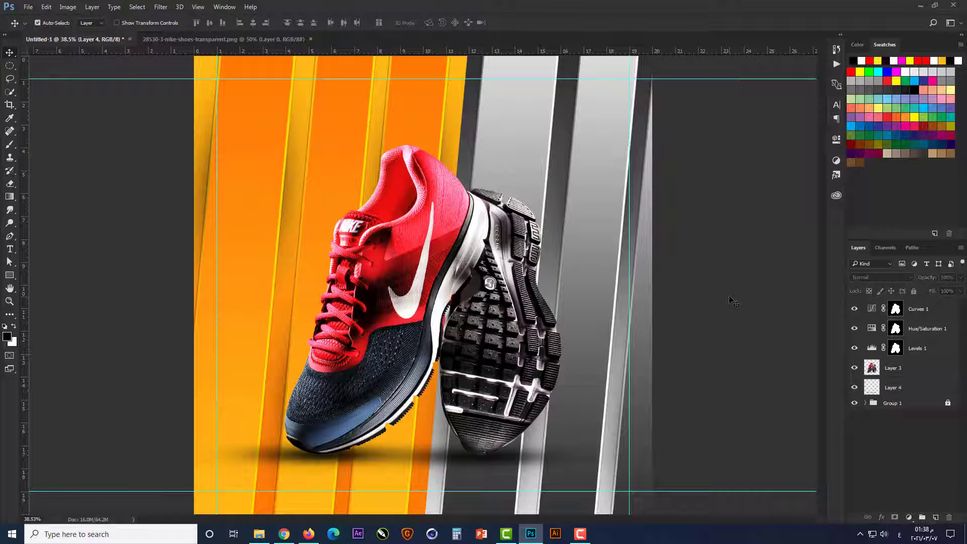
Group the shoes layer, its three adjustment layers and the shadow layer together
{"action": "left_click", "coordinate": [910, 308]}
{"action": "left_click", "coordinate": [902, 388], "text": "shift"}
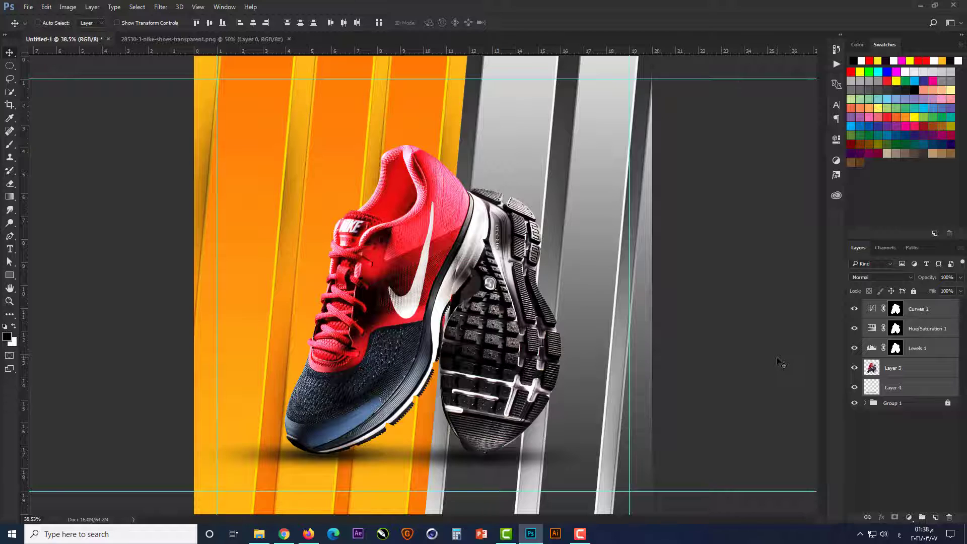
{"action": "key", "text": "ctrl+g"}
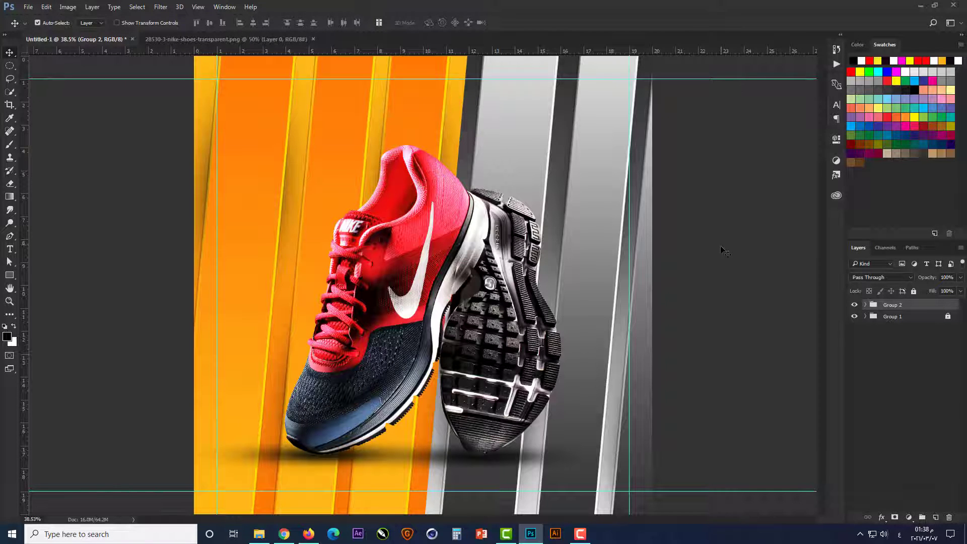
{"action": "left_click", "coordinate": [725, 252]}
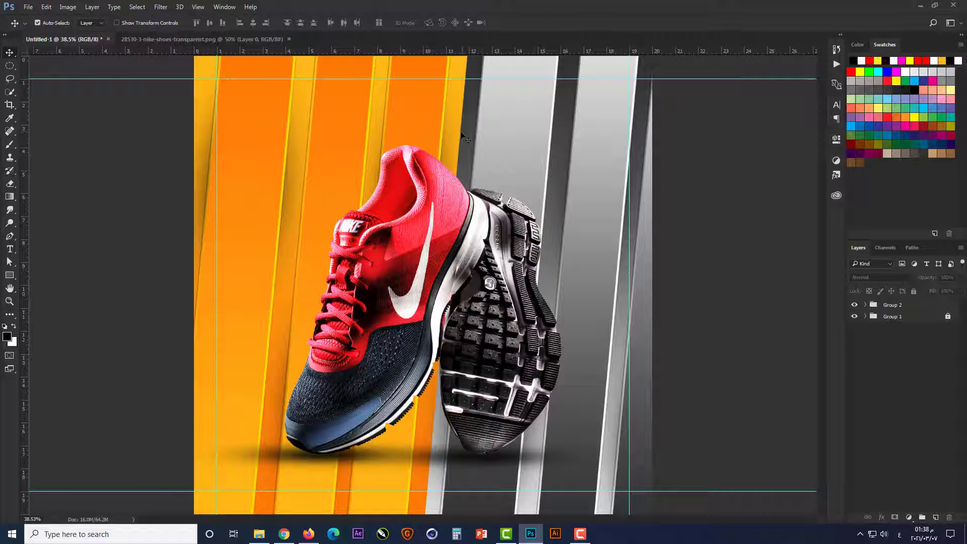
Add the text SHOES above the shoes and set its font to Advantage
{"action": "left_click", "coordinate": [10, 249]}
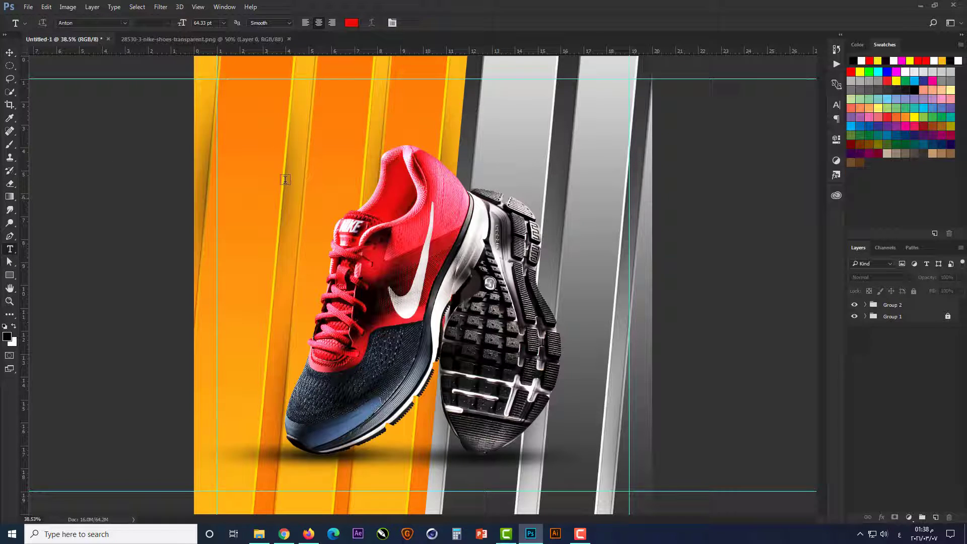
{"action": "left_click", "coordinate": [418, 122]}
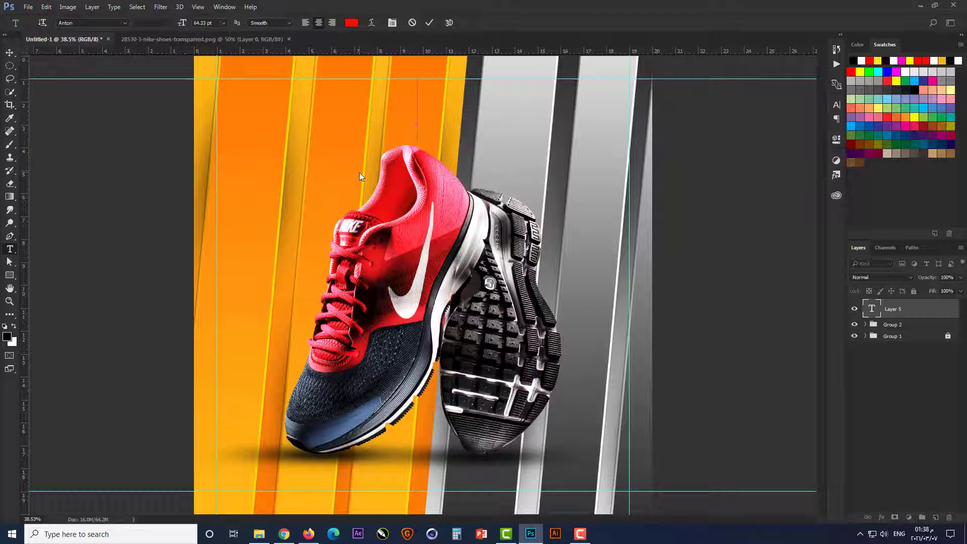
{"action": "type", "text": "SHOES"}
{"action": "key", "text": "ctrl+Return"}
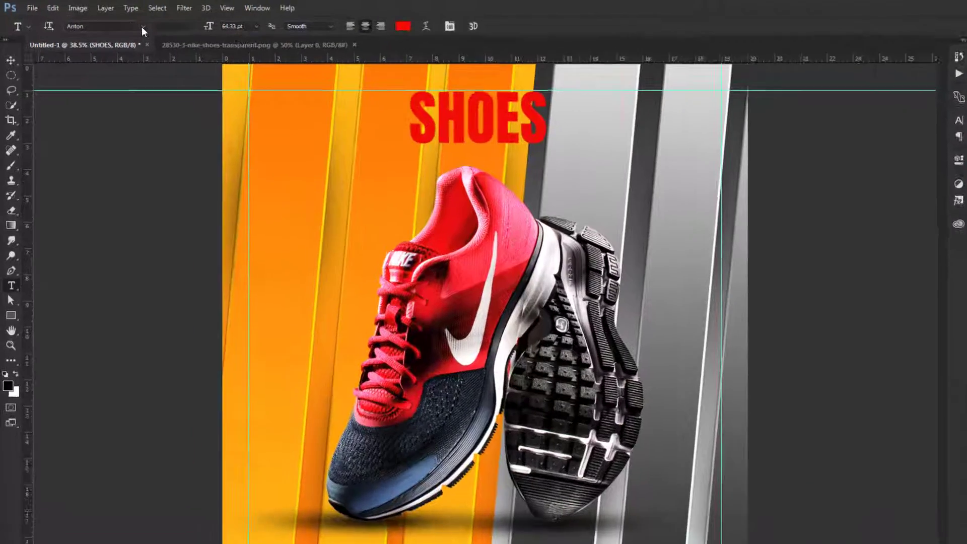
{"action": "left_click", "coordinate": [123, 23]}
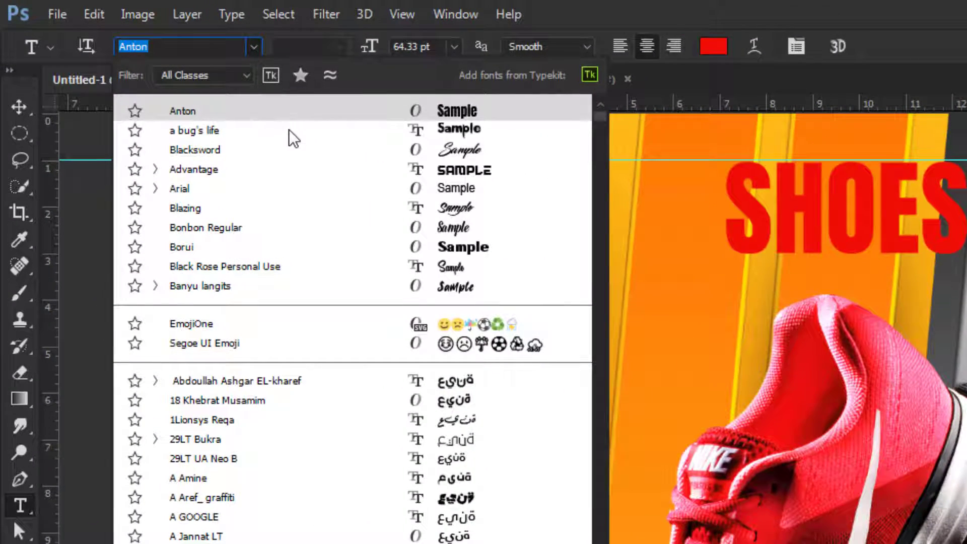
{"action": "left_click", "coordinate": [296, 171]}
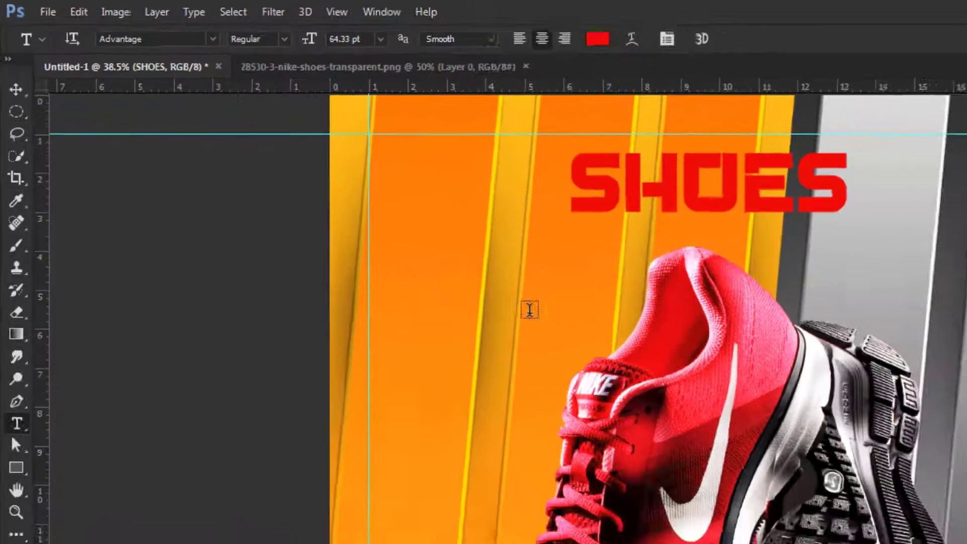
{"action": "key", "text": "v"}
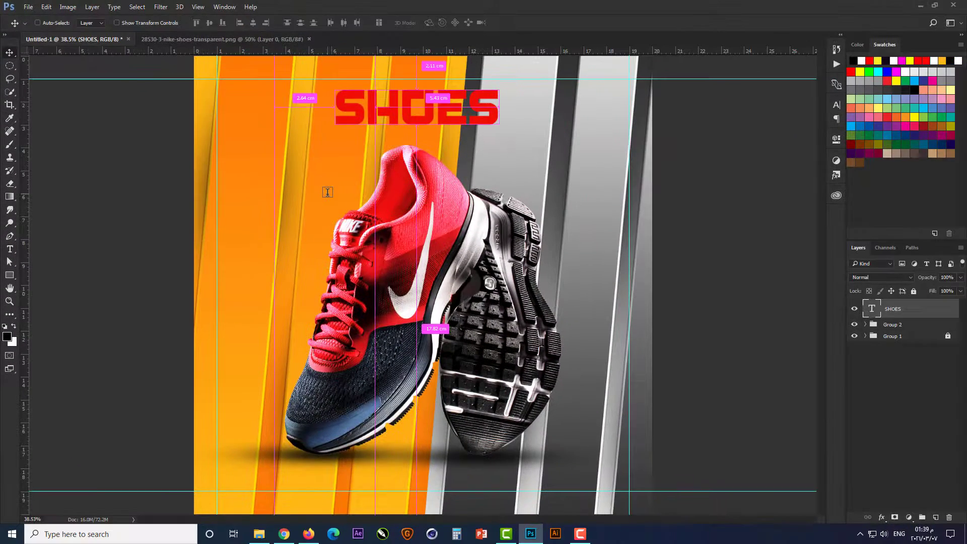
Scale the SHOES text up proportionally around its center to about 175%
{"action": "key", "text": "ctrl+t"}
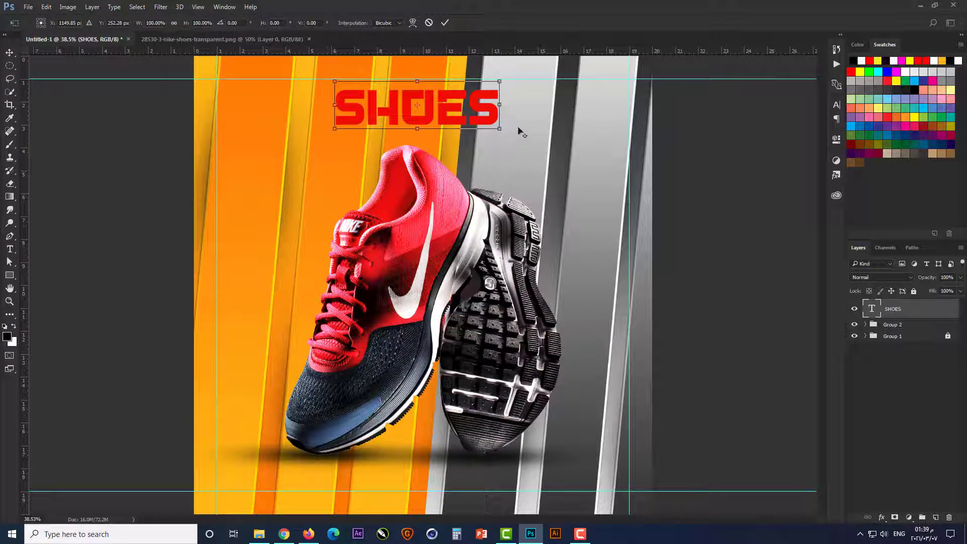
{"action": "left_click_drag", "start_coordinate": [502, 131], "coordinate": [559, 151]}
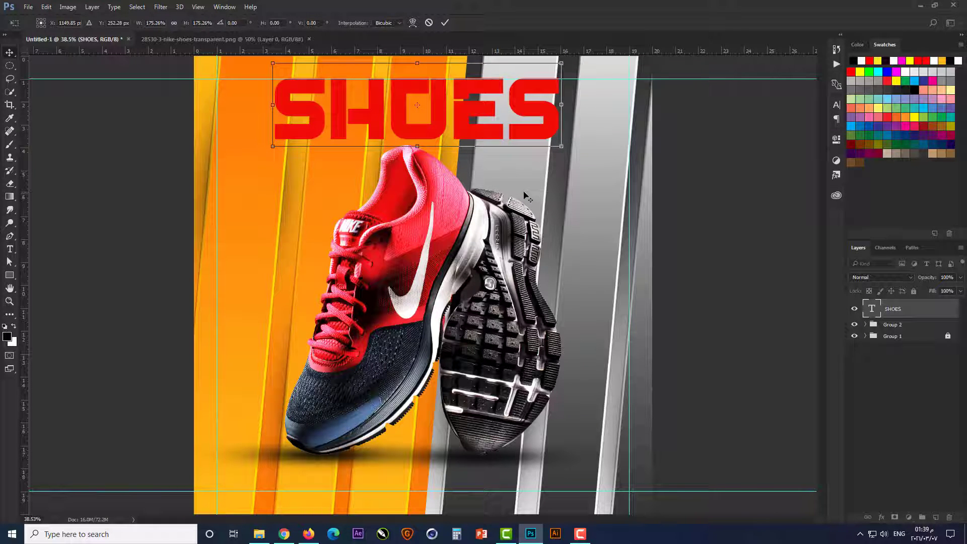
{"action": "key", "text": "Return"}
Change the SHOES text color to white (ffffff)
{"action": "double_click", "coordinate": [873, 311]}
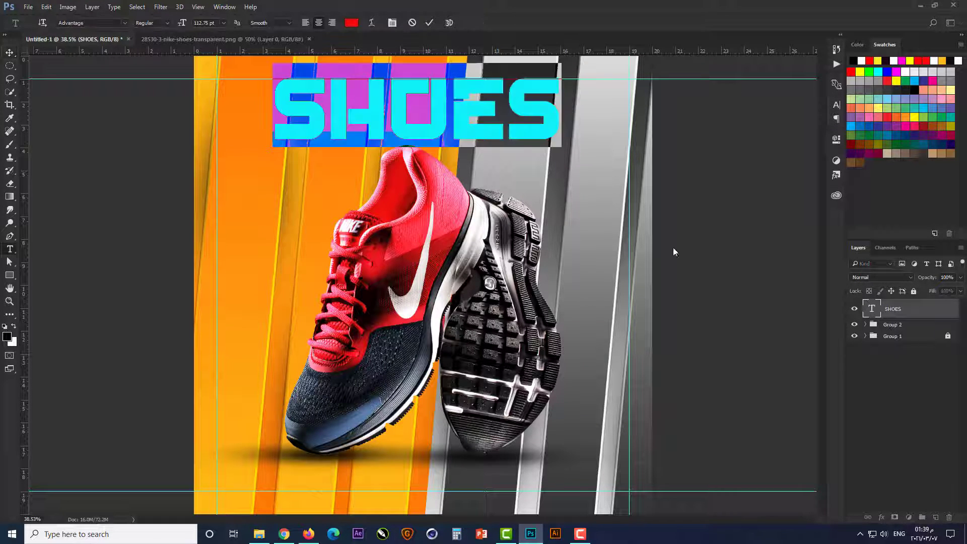
{"action": "left_click", "coordinate": [352, 23]}
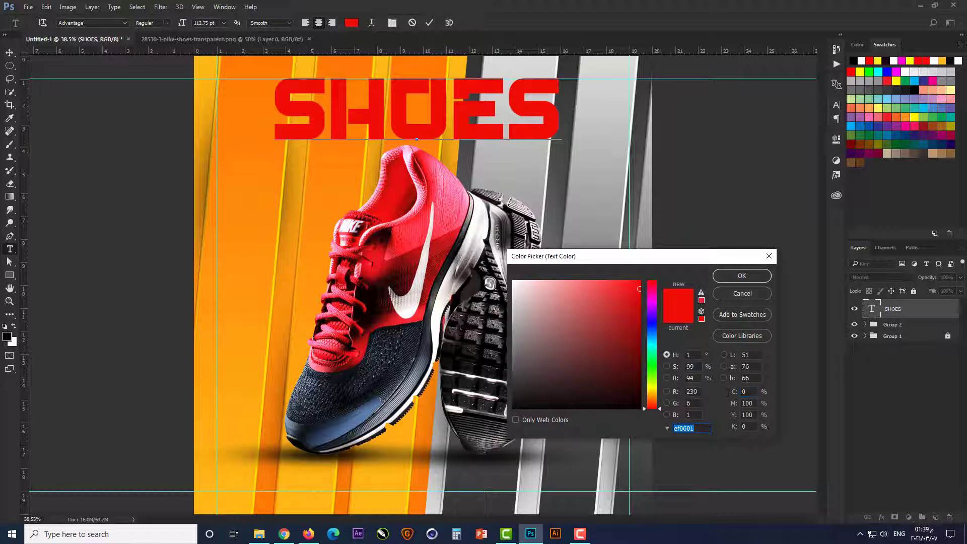
{"action": "type", "text": "ffffff"}
{"action": "key", "text": "Tab"}
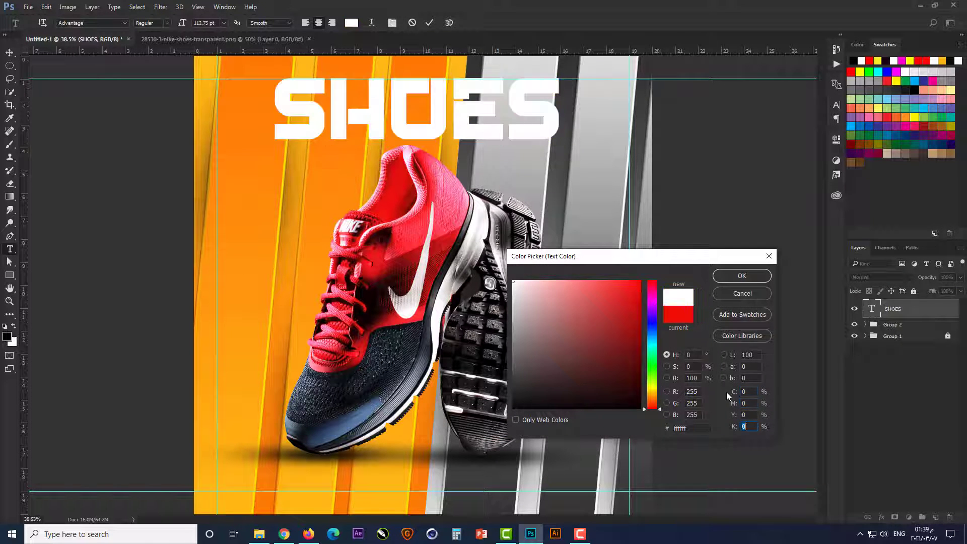
{"action": "key", "text": "Return"}
{"action": "key", "text": "ctrl+Return"}
{"action": "key", "text": "v"}
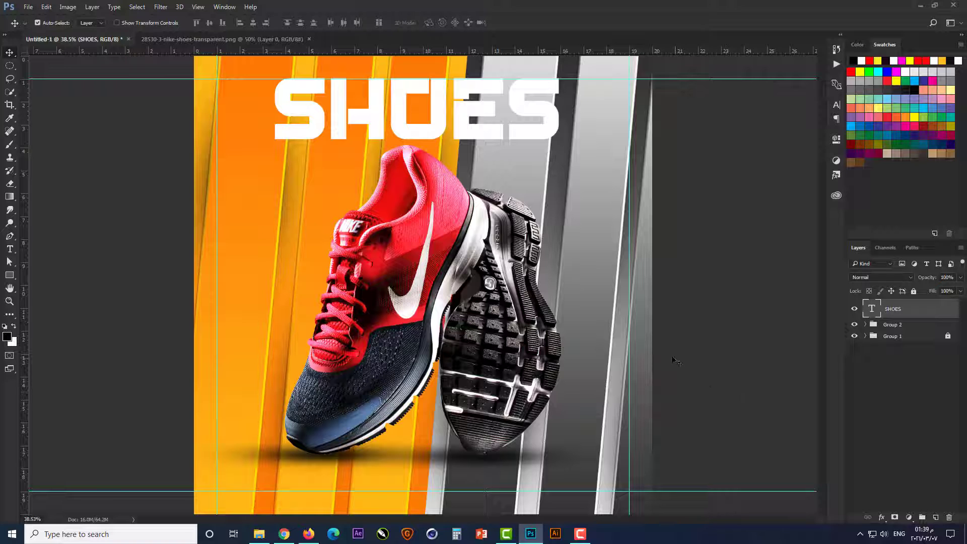
Center the SHOES text horizontally on the canvas and shift it down until it overlaps the top of the red shoe
{"action": "key", "text": "ctrl+a"}
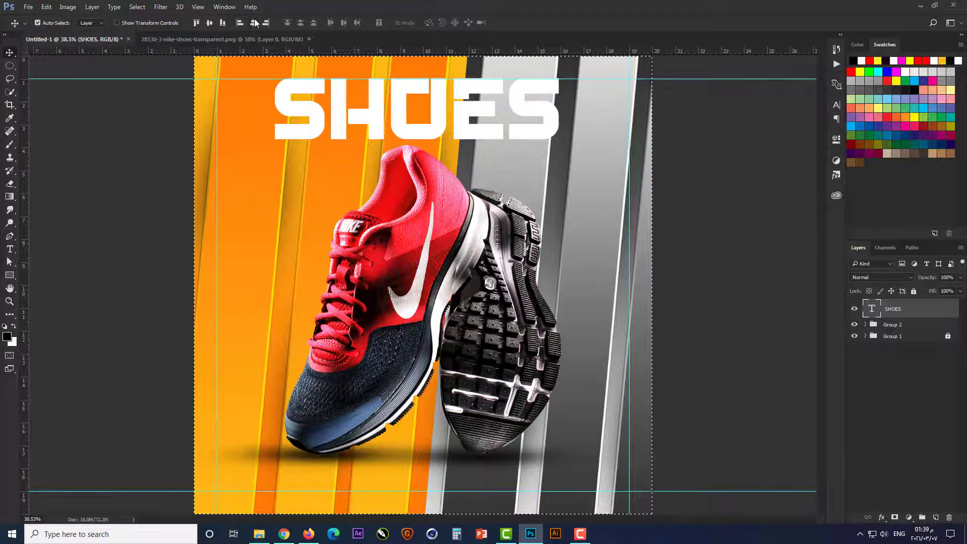
{"action": "left_click", "coordinate": [255, 22]}
{"action": "key", "text": "ctrl+d"}
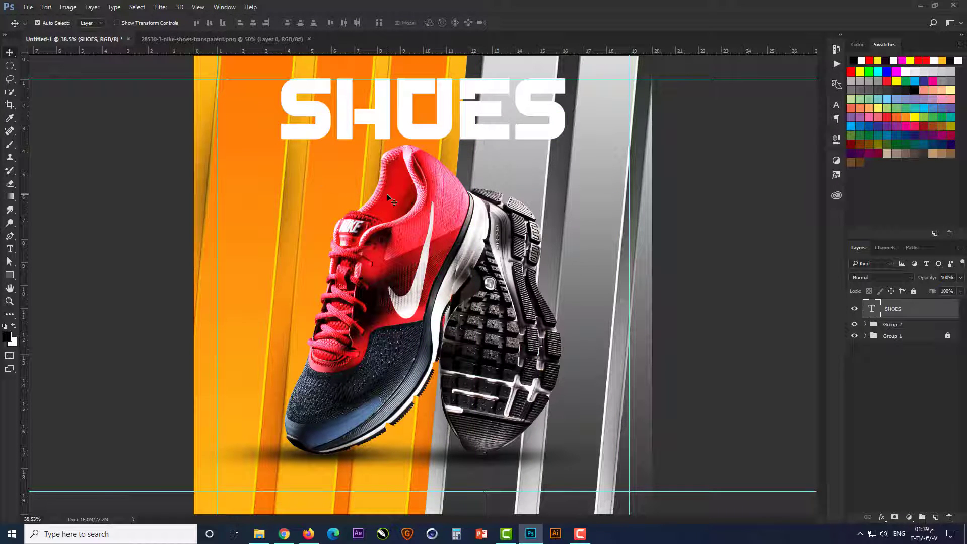
{"action": "key", "text": "shift+Down"}
{"action": "key", "text": "shift+Down"}
{"action": "key", "text": "shift+Down"}
{"action": "key", "text": "shift+Down"}
{"action": "key", "text": "shift+Down"}
{"action": "key", "text": "shift+Down"}
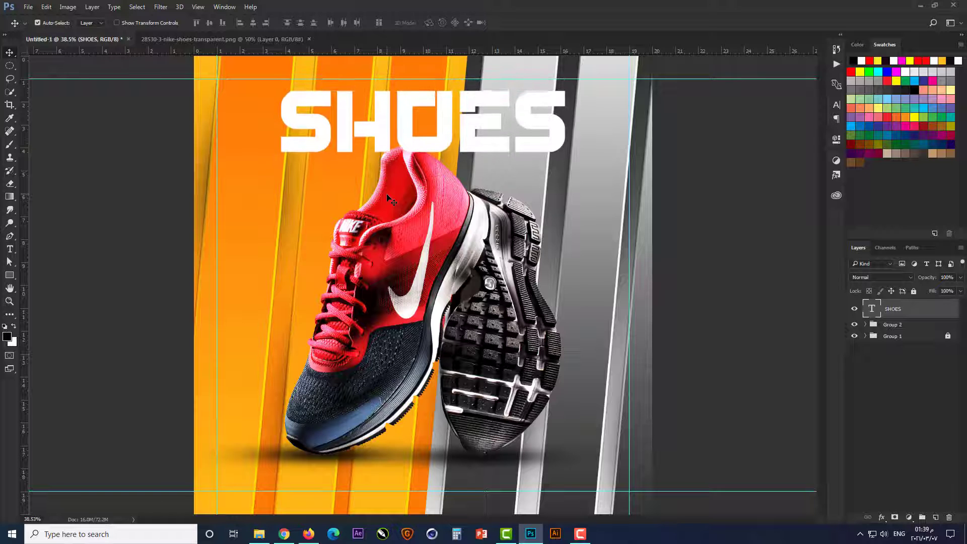
{"action": "key", "text": "shift+Down"}
{"action": "key", "text": "shift+Down"}
{"action": "key", "text": "shift+Down"}
{"action": "key", "text": "shift+Down"}
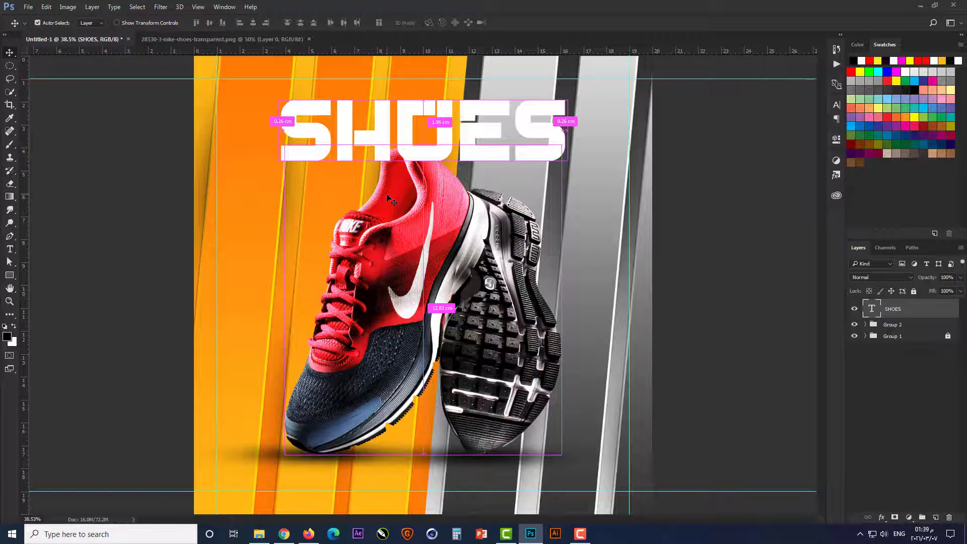
Place the SHOES text layer beneath Group 2 and enlarge the text proportionally to about 107%
{"action": "left_click_drag", "start_coordinate": [898, 309], "coordinate": [911, 329]}
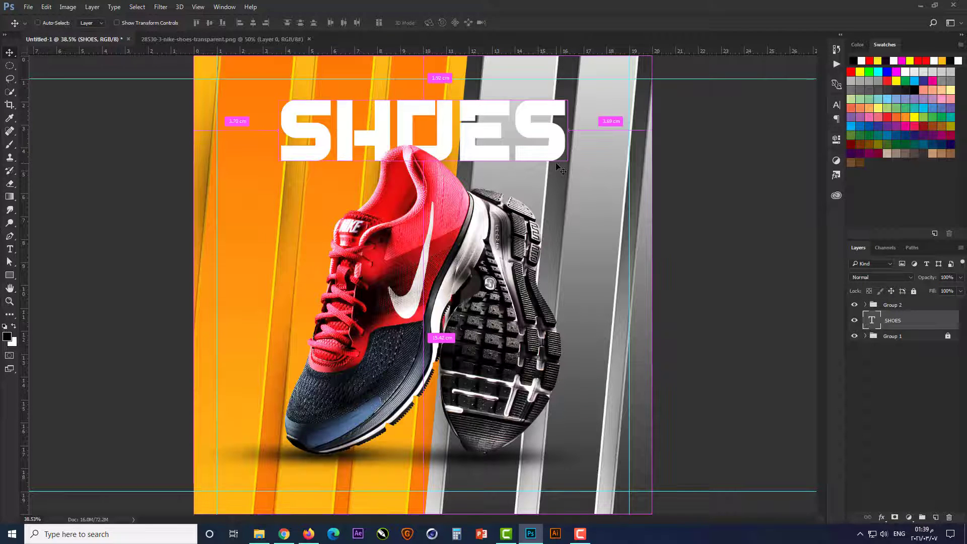
{"action": "key", "text": "ctrl+t"}
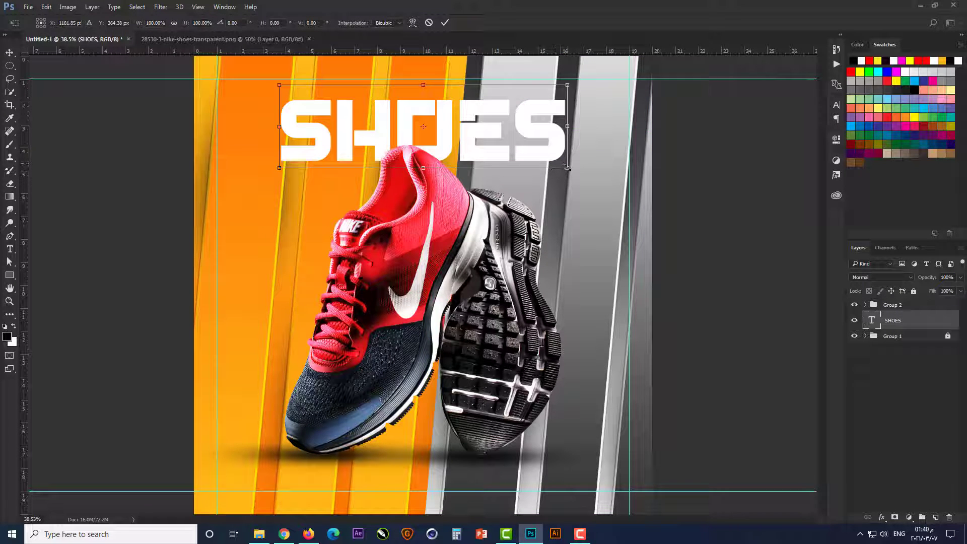
{"action": "left_click_drag", "start_coordinate": [567, 168], "coordinate": [579, 171]}
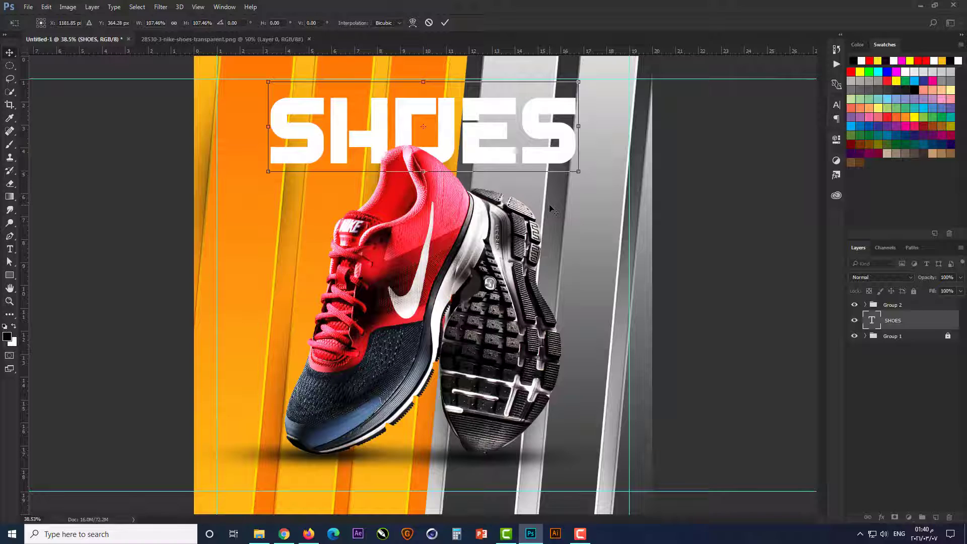
{"action": "key", "text": "Return"}
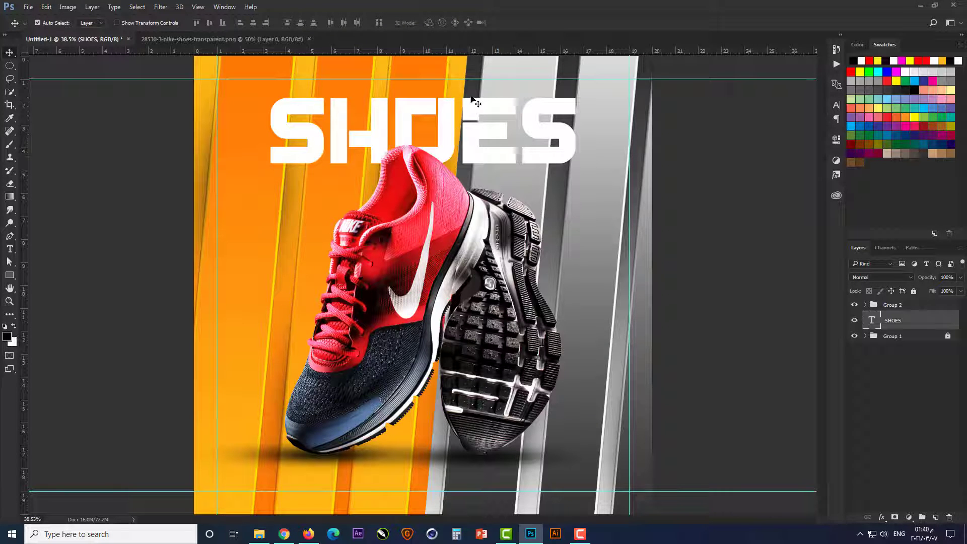
Nudge the shoes group and the SHOES text slightly down together
{"action": "scroll", "coordinate": [474, 99], "scroll_direction": "up", "scroll_amount": 1}
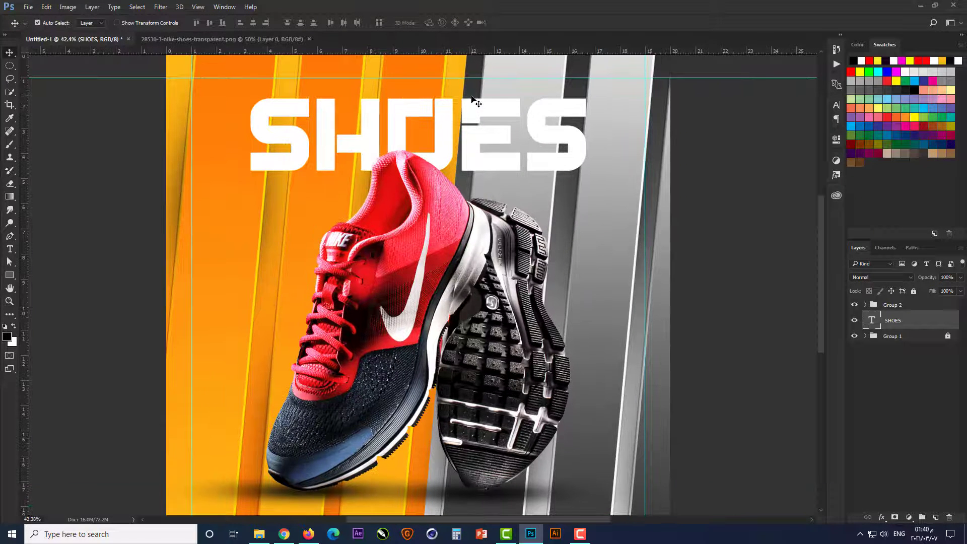
{"action": "scroll", "coordinate": [819, 321], "scroll_direction": "down", "scroll_amount": 2}
{"action": "left_click", "coordinate": [897, 306], "text": "shift"}
{"action": "key", "text": "shift+Down"}
{"action": "key", "text": "shift+Down"}
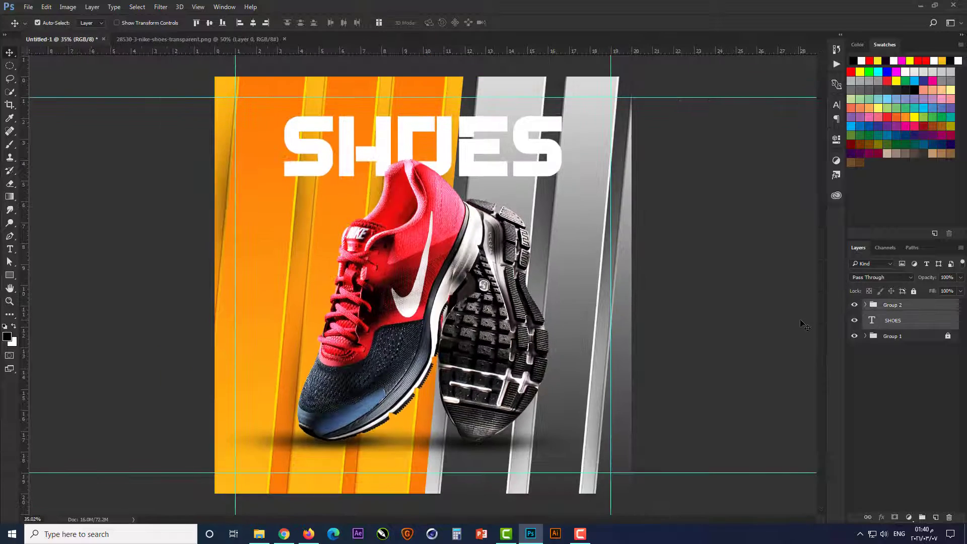
{"action": "left_click", "coordinate": [805, 325]}
Add a "Shopping Store" text line in the existing Advantage font and place it just below the SHOES text
{"action": "scroll", "coordinate": [422, 140], "scroll_direction": "up", "scroll_amount": 6}
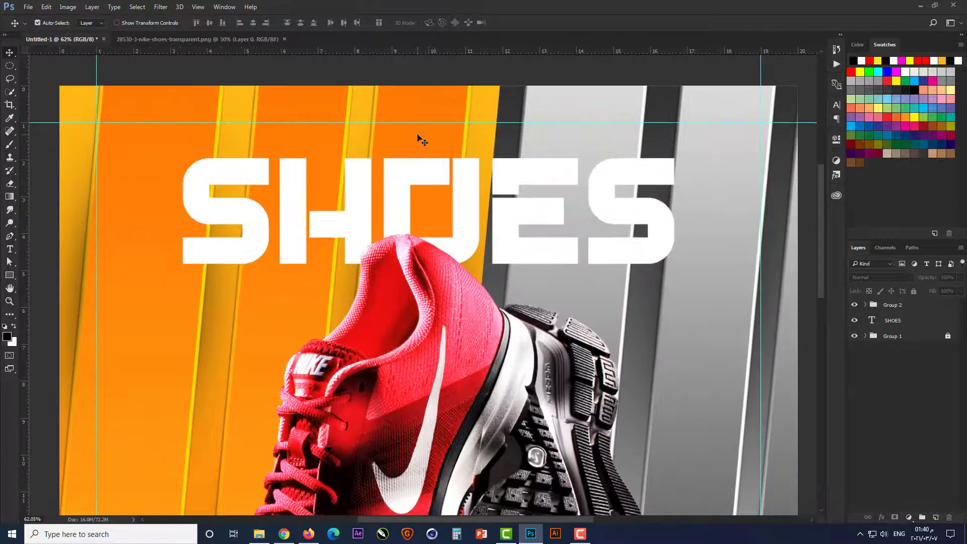
{"action": "key", "text": "t"}
{"action": "left_click", "coordinate": [411, 141]}
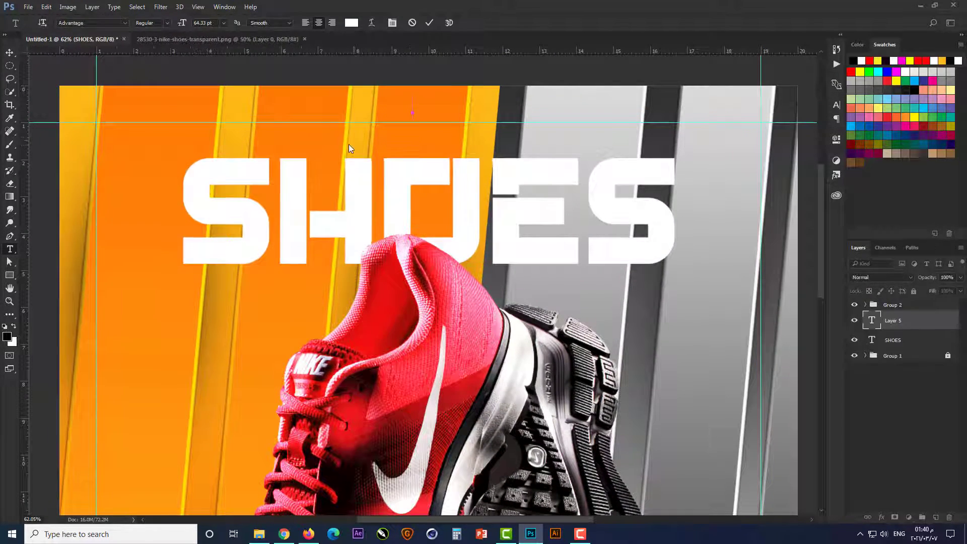
{"action": "type", "text": "SHO"}
{"action": "key", "text": "BackSpace"}
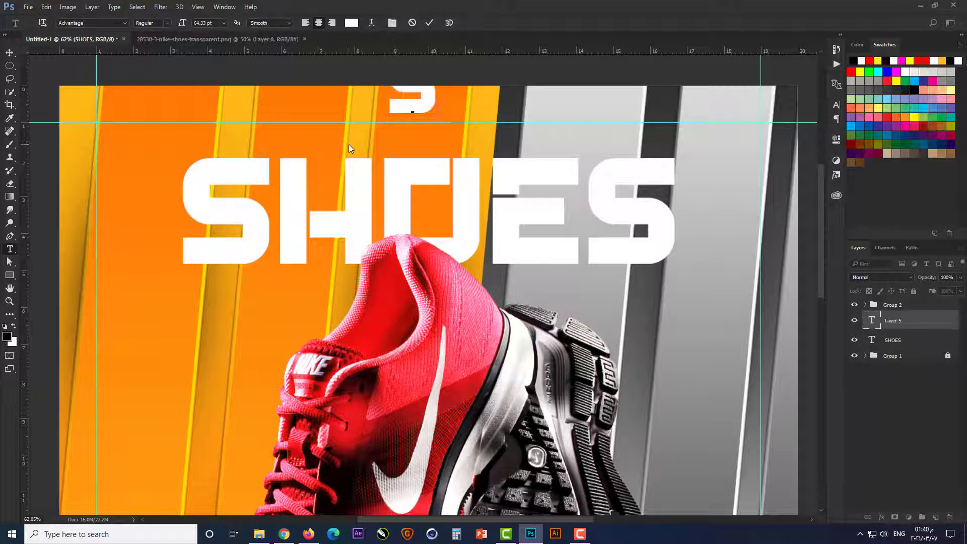
{"action": "type", "text": "HOPPING STO"}
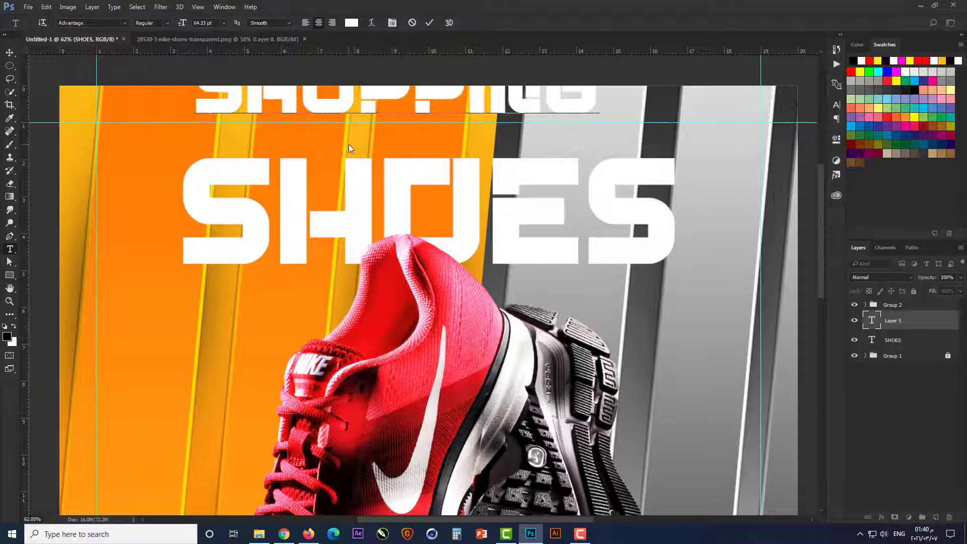
{"action": "type", "text": "RE"}
{"action": "key", "text": "ctrl+Return"}
{"action": "key", "text": "v"}
{"action": "left_click_drag", "start_coordinate": [379, 137], "coordinate": [476, 307]}
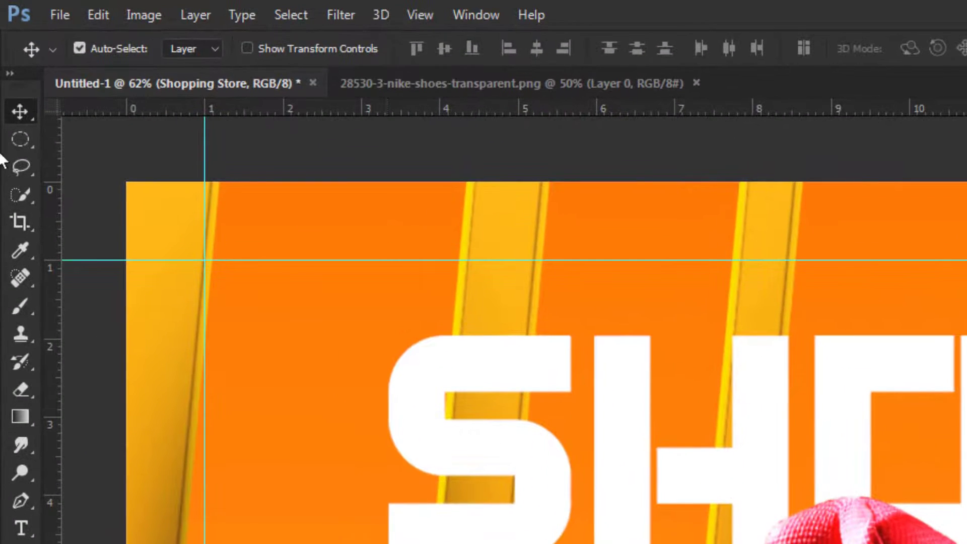
Change the font of the Shopping Store text to Blacksword
{"action": "left_click", "coordinate": [28, 526]}
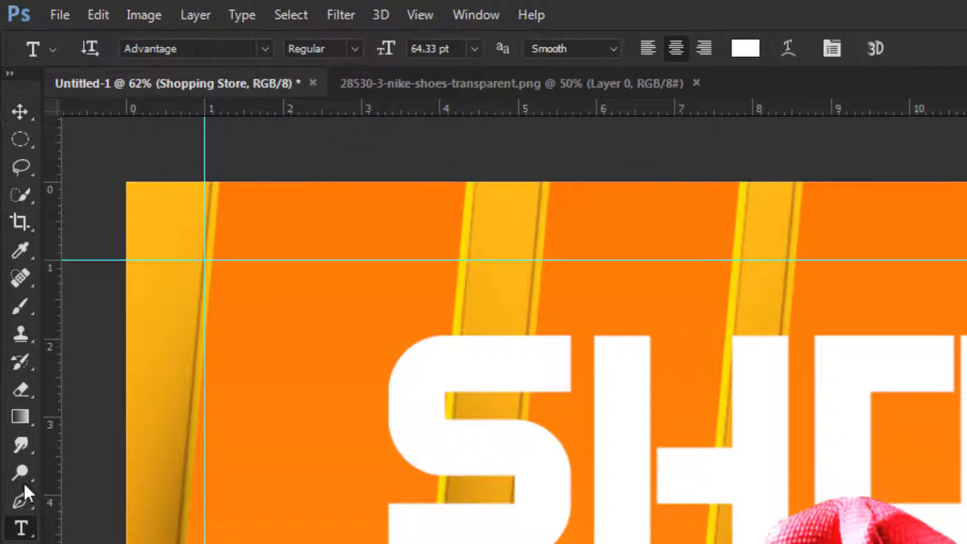
{"action": "left_click", "coordinate": [266, 46]}
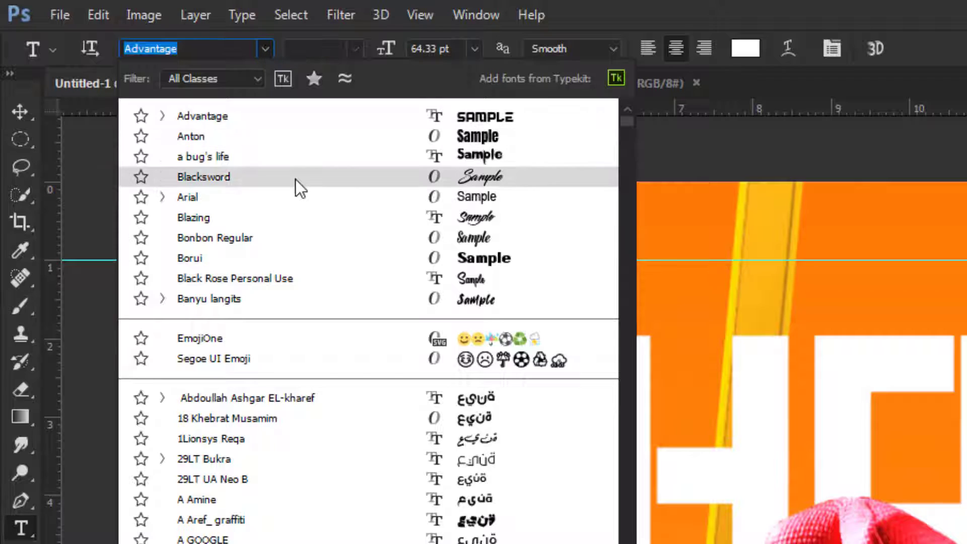
{"action": "left_click", "coordinate": [295, 180]}
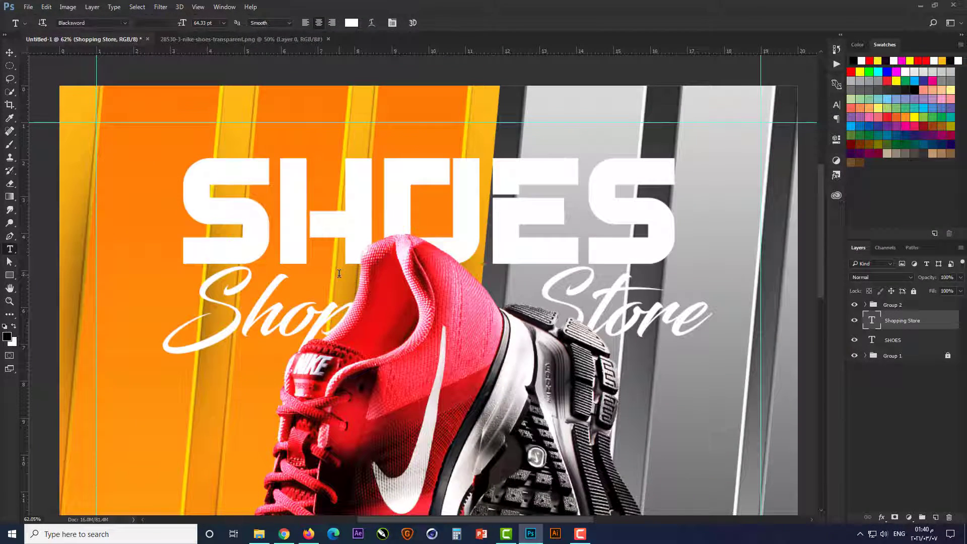
Recolor the whole Shopping Store text dark red (a50602), sampled from the red shoe
{"action": "double_click", "coordinate": [872, 319]}
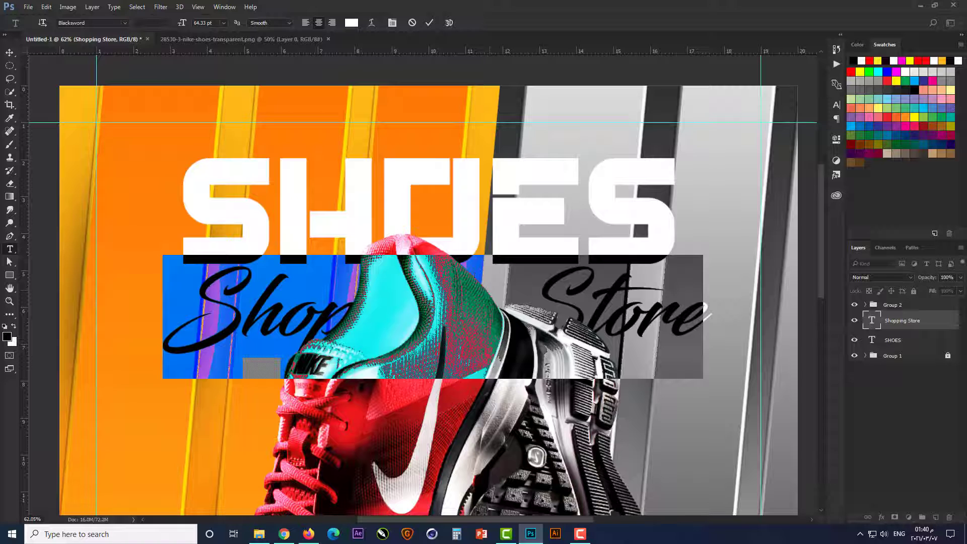
{"action": "left_click", "coordinate": [351, 22]}
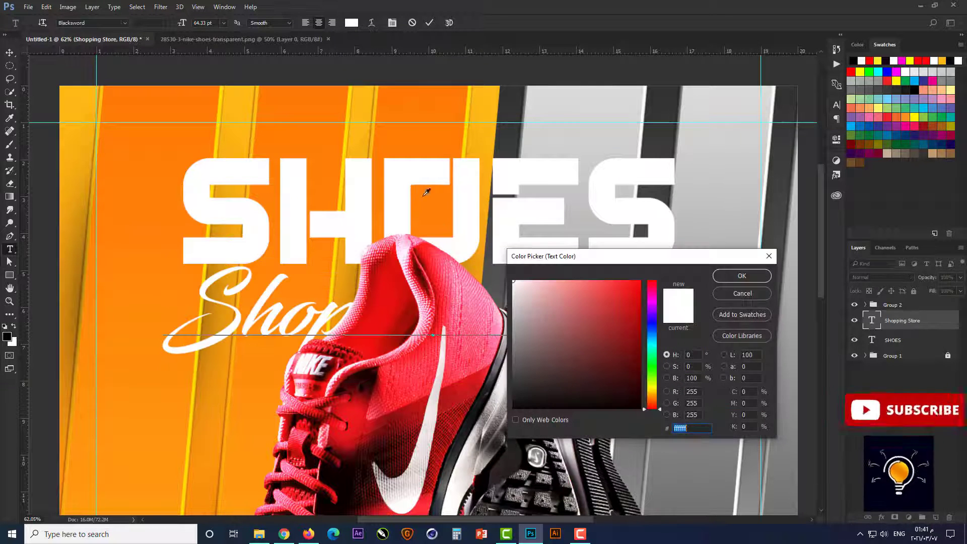
{"action": "left_click", "coordinate": [405, 311]}
{"action": "left_click", "coordinate": [742, 276]}
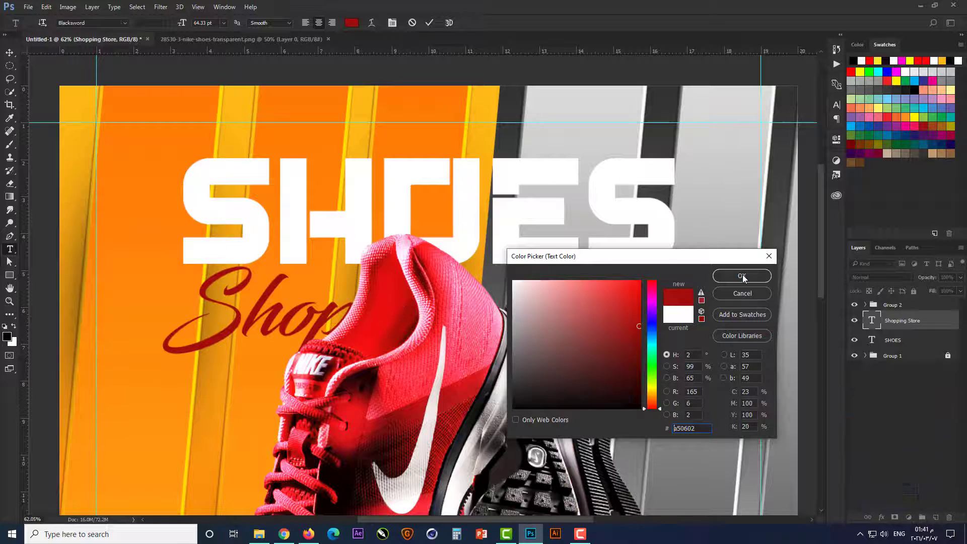
{"action": "left_click", "coordinate": [567, 283]}
{"action": "key", "text": "ctrl+Return"}
{"action": "key", "text": "v"}
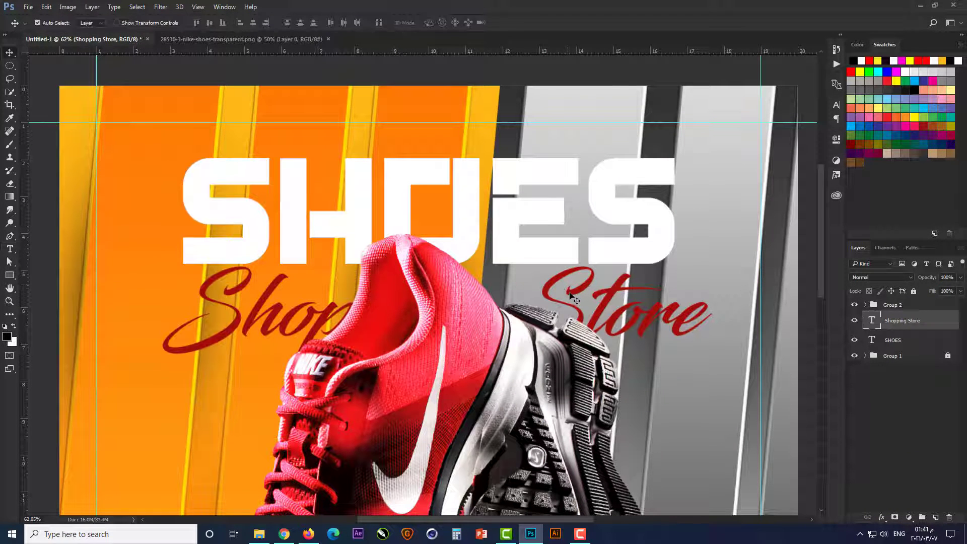
Move the Shopping Store text up over the top of the SHOES lettering and scale it proportionally to about 80%
{"action": "left_click_drag", "start_coordinate": [551, 290], "coordinate": [566, 152]}
{"action": "key", "text": "ctrl+t"}
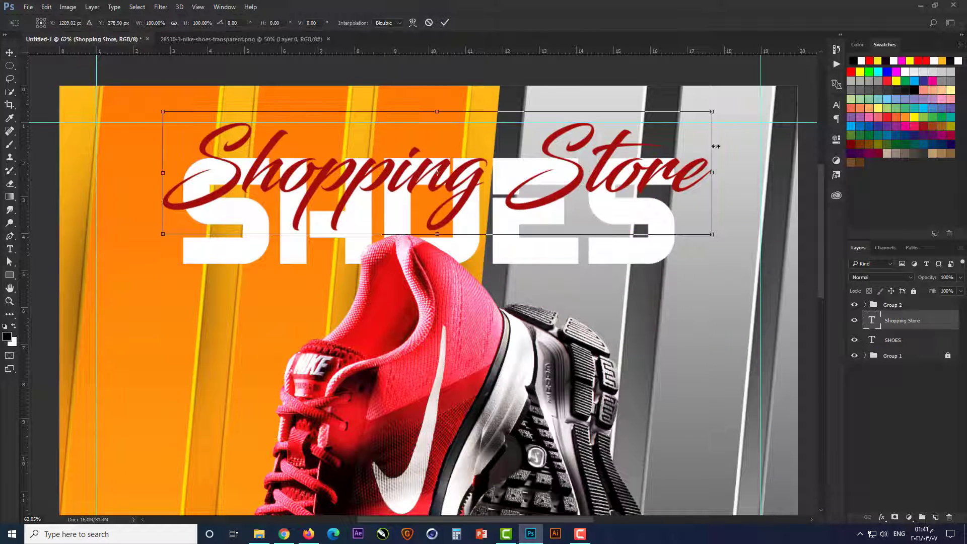
{"action": "left_click_drag", "start_coordinate": [710, 110], "coordinate": [655, 132]}
{"action": "left_click_drag", "start_coordinate": [499, 174], "coordinate": [499, 170]}
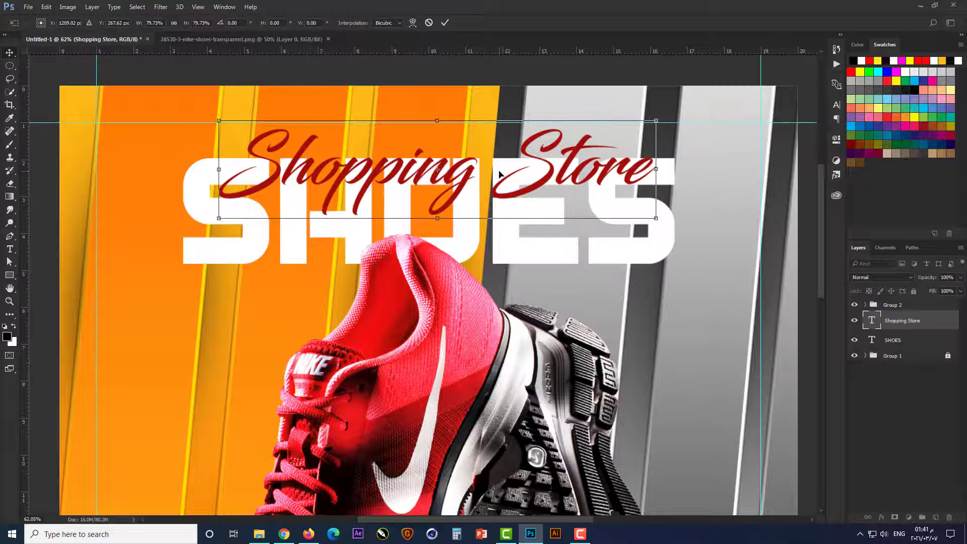
{"action": "key", "text": "Return"}
{"action": "key", "text": "ctrl+0"}
{"action": "key", "text": "ctrl+0"}
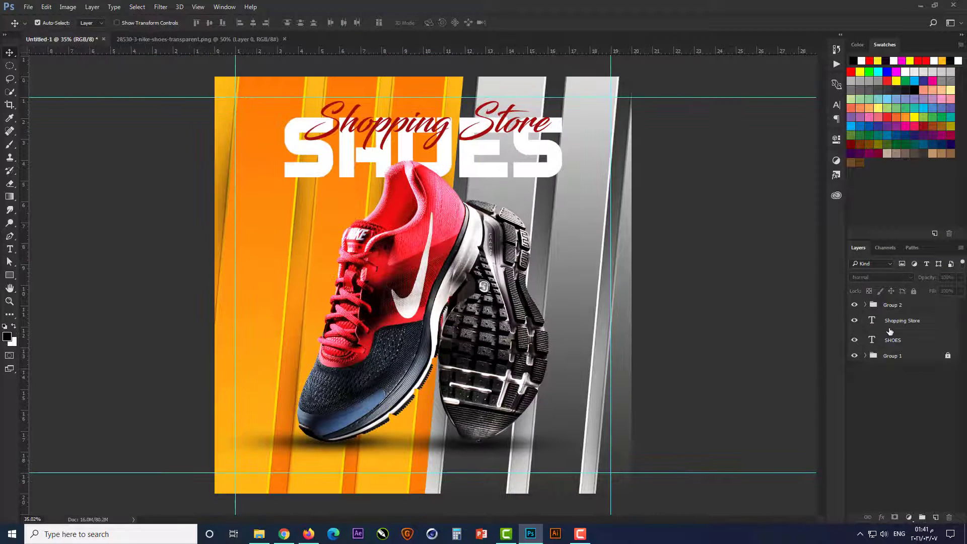
Scale Group 2 with the shoes down slightly, keeping the soles at the same height on the poster
{"action": "left_click", "coordinate": [891, 309]}
{"action": "key", "text": "ctrl+t"}
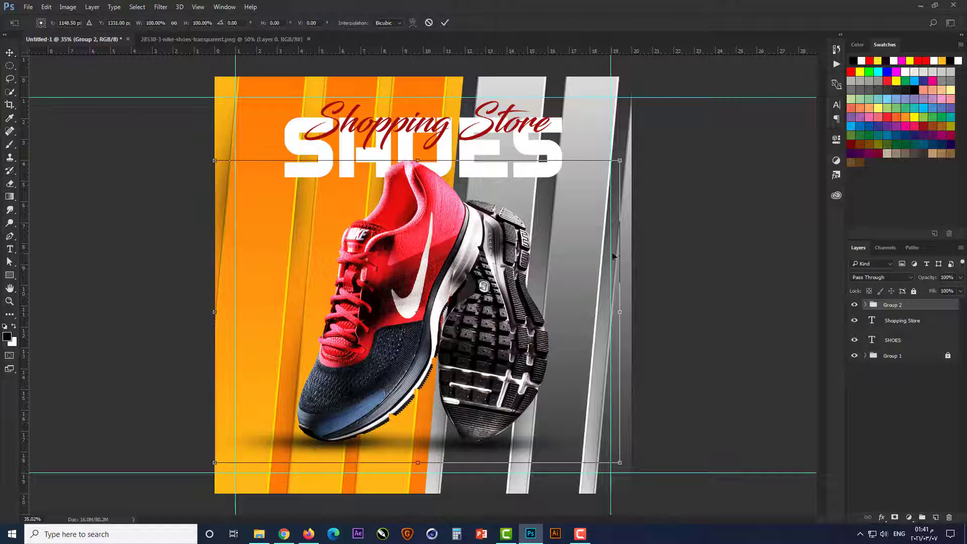
{"action": "mouse_move", "coordinate": [621, 162]}
{"action": "left_mouse_down"}
{"action": "mouse_move", "coordinate": [623, 150]}
{"action": "mouse_move", "coordinate": [617, 173]}
{"action": "left_mouse_up"}
{"action": "key", "text": "Return"}
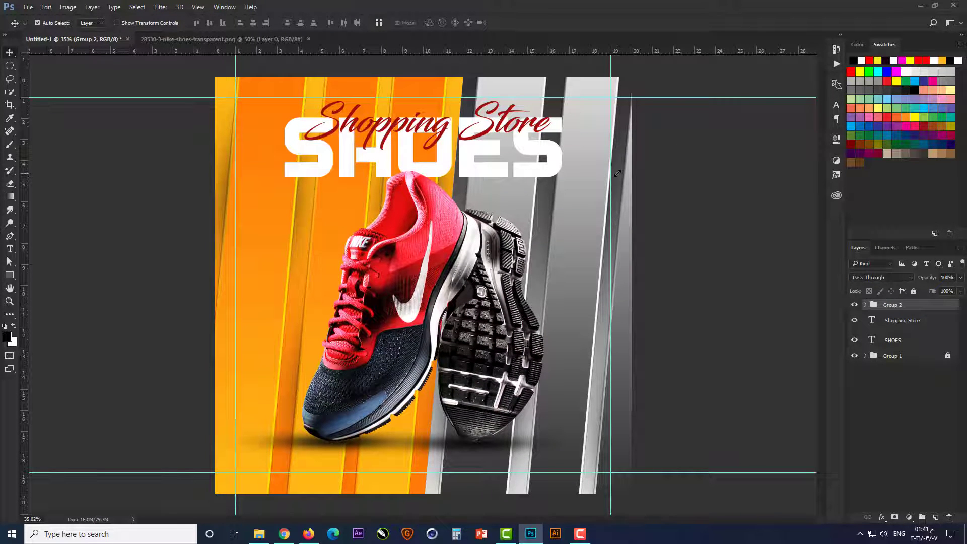
Shift the Shopping Store and SHOES texts down together and enlarge both proportionally to about 102.4%
{"action": "left_click", "coordinate": [873, 326]}
{"action": "left_click", "coordinate": [877, 340], "text": "shift"}
{"action": "key", "text": "shift+Down"}
{"action": "key", "text": "shift+Down"}
{"action": "key", "text": "shift+Down"}
{"action": "key", "text": "shift+Down"}
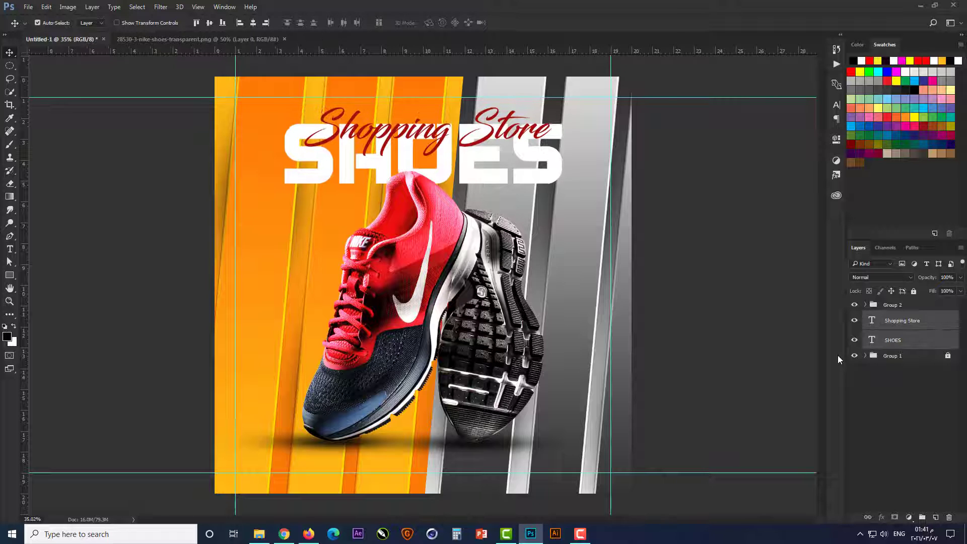
{"action": "key", "text": "ctrl+t"}
{"action": "left_click_drag", "start_coordinate": [564, 108], "coordinate": [568, 105]}
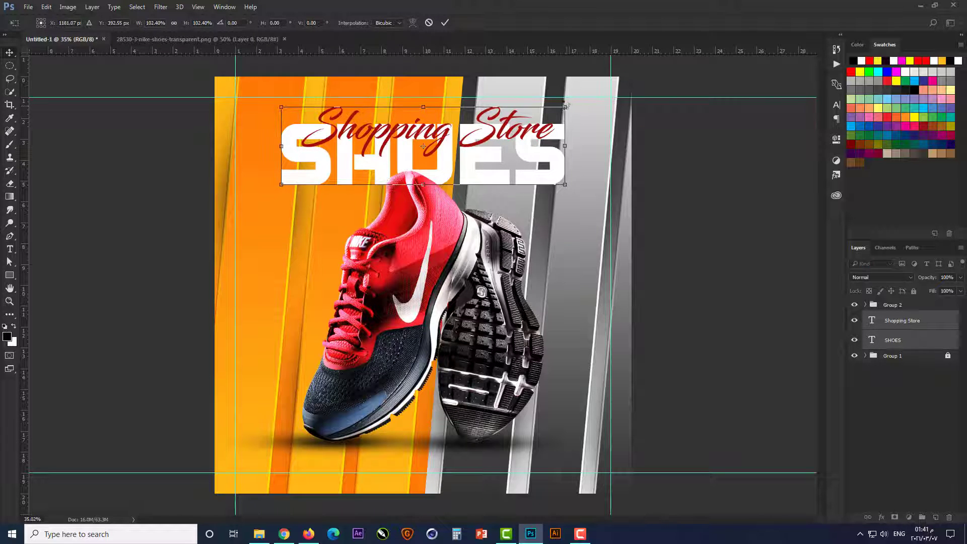
{"action": "key", "text": "Return"}
Nudge only the Shopping Store text up in five large steps so it covers less of the SHOES lettering
{"action": "scroll", "coordinate": [459, 132], "scroll_direction": "up", "scroll_amount": 5}
{"action": "scroll", "coordinate": [477, 91], "scroll_direction": "up", "scroll_amount": 3}
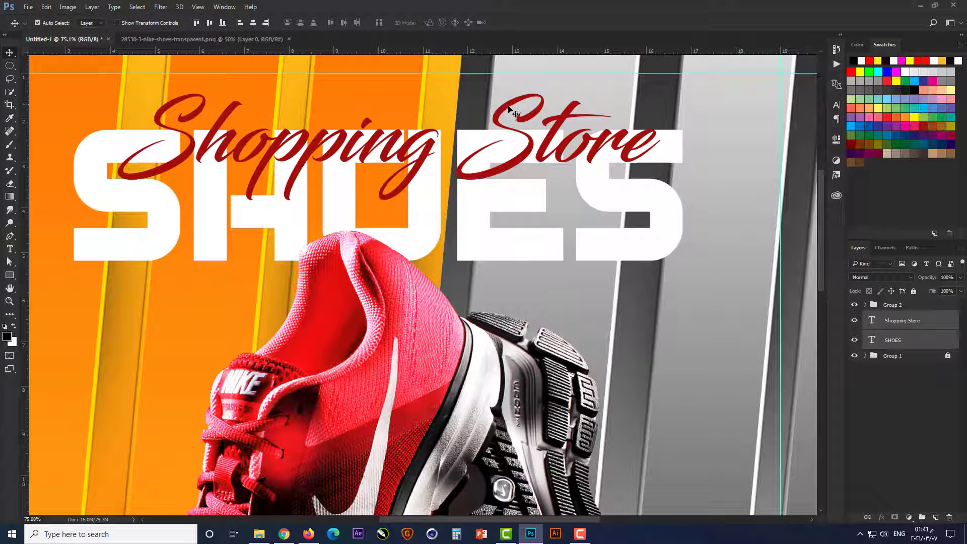
{"action": "left_click", "coordinate": [918, 326]}
{"action": "key", "text": "shift+Up"}
{"action": "key", "text": "shift+Up"}
{"action": "key", "text": "shift+Up"}
{"action": "key", "text": "shift+Up"}
{"action": "key", "text": "shift+Up"}
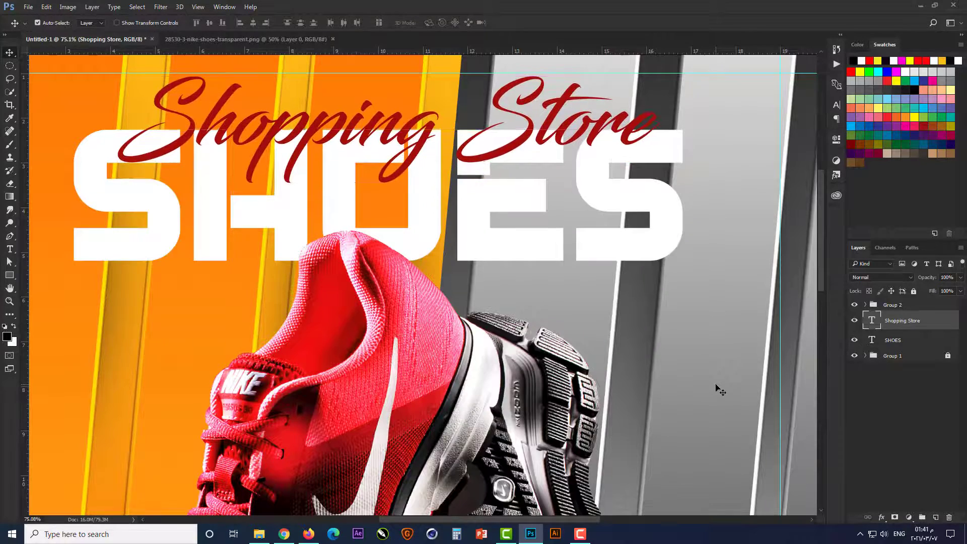
{"action": "scroll", "coordinate": [716, 388], "scroll_direction": "down", "scroll_amount": 7}
{"action": "left_click", "coordinate": [698, 315]}
Add a Multiply drop shadow with 35% opacity to the SHOES text layer
{"action": "scroll", "coordinate": [440, 116], "scroll_direction": "up", "scroll_amount": 7}
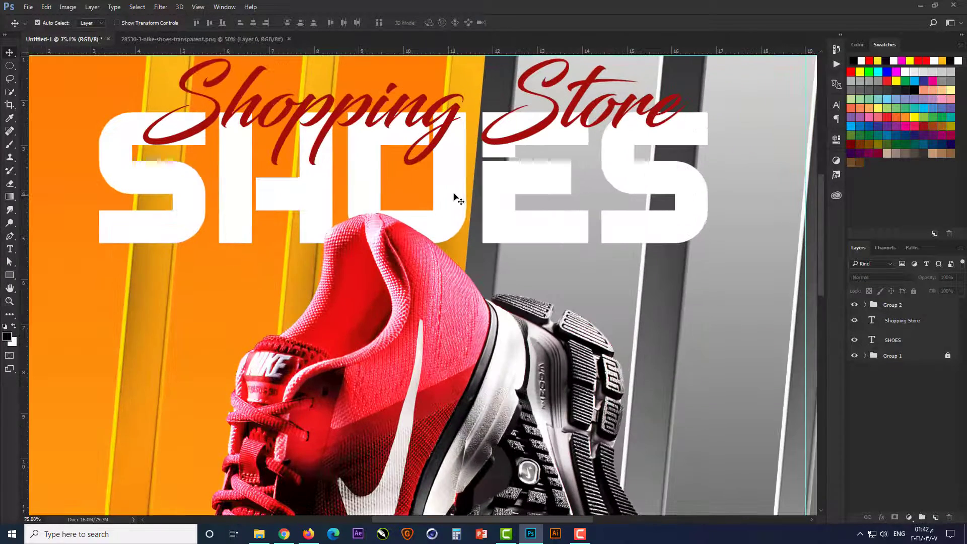
{"action": "left_click", "coordinate": [702, 137]}
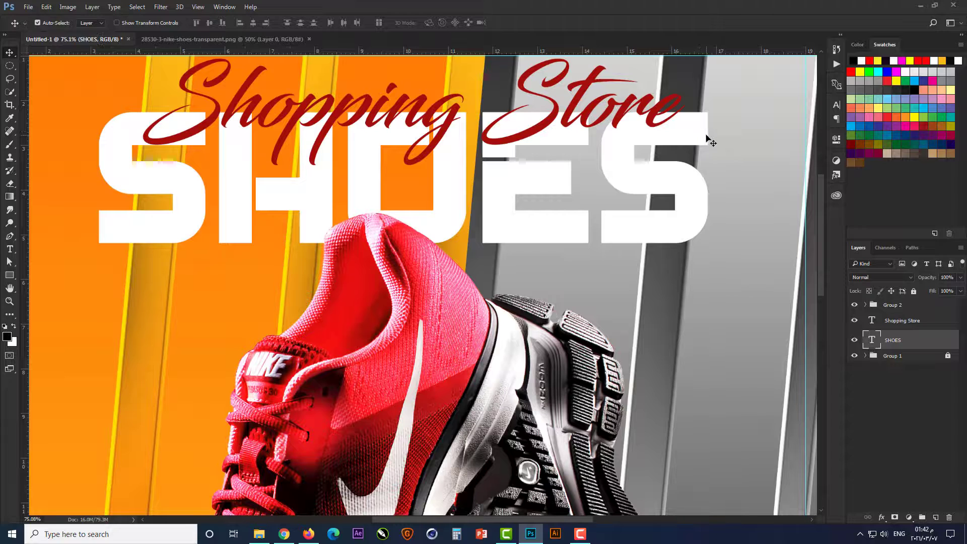
{"action": "left_click", "coordinate": [882, 518]}
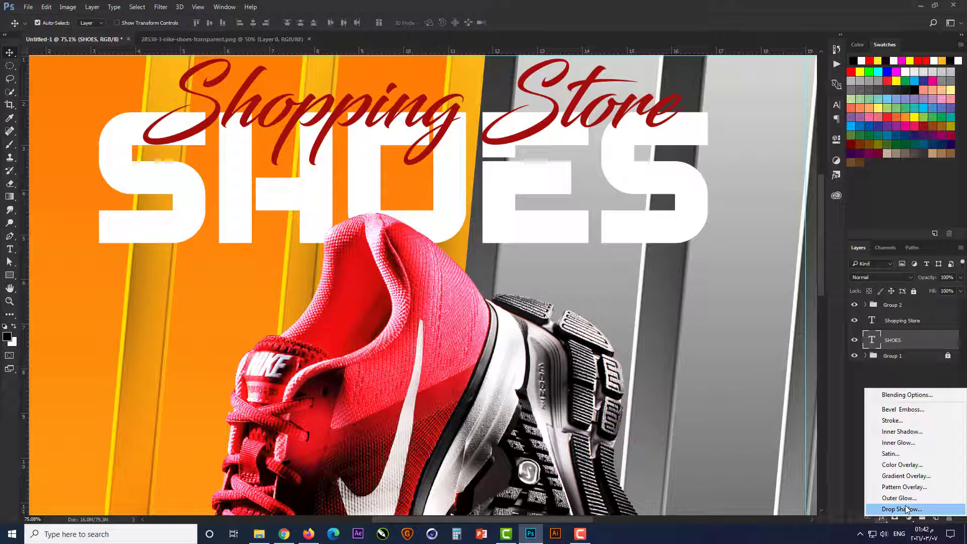
{"action": "left_click", "coordinate": [906, 506]}
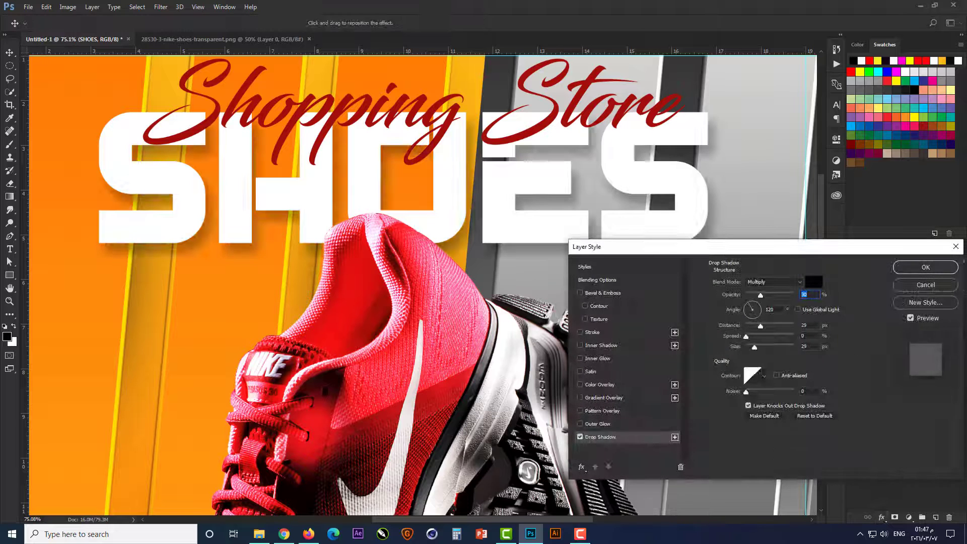
{"action": "type", "text": "35"}
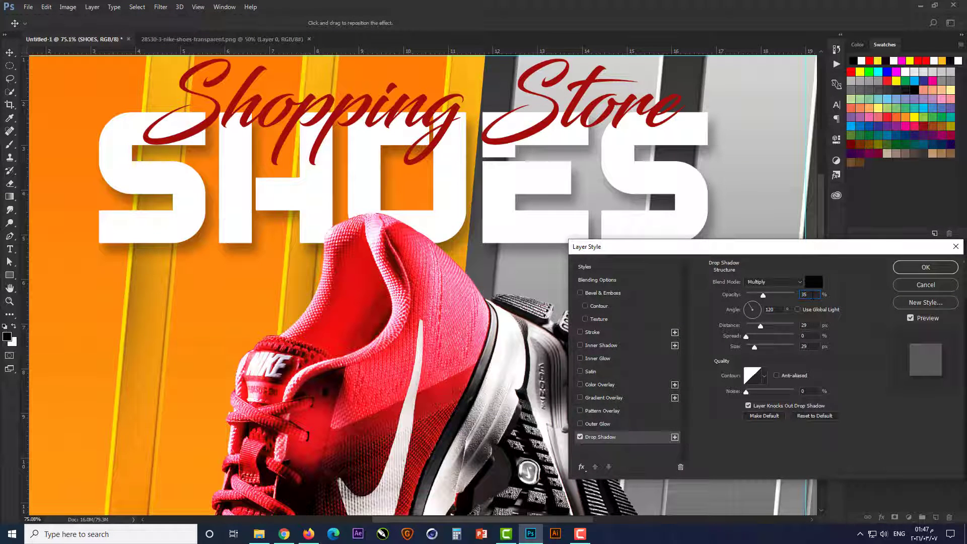
{"action": "key", "text": "Return"}
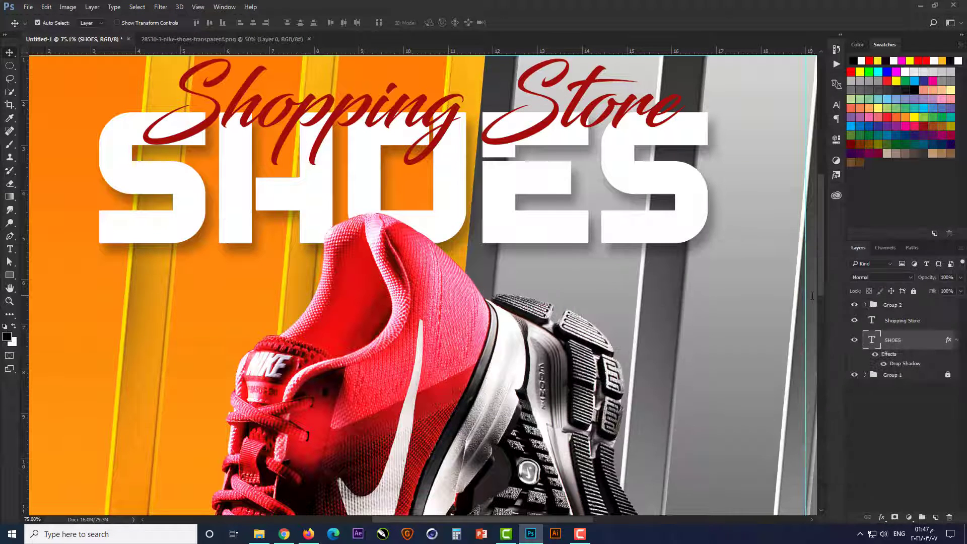
Copy the layer style of the SHOES text and paste it onto the Shopping Store text layer
{"action": "right_click", "coordinate": [908, 344]}
{"action": "left_click", "coordinate": [733, 413]}
{"action": "left_click", "coordinate": [897, 323]}
{"action": "right_click", "coordinate": [896, 321]}
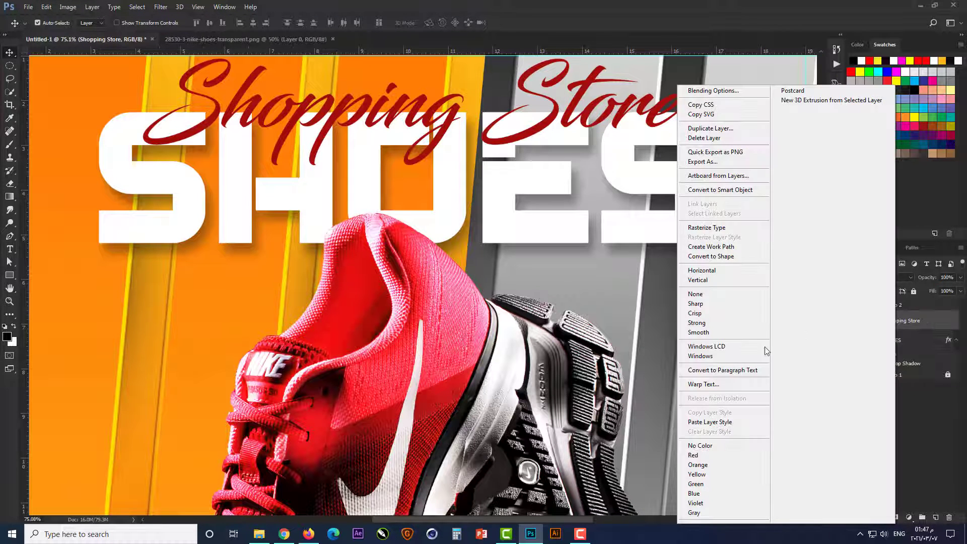
{"action": "left_click", "coordinate": [710, 422]}
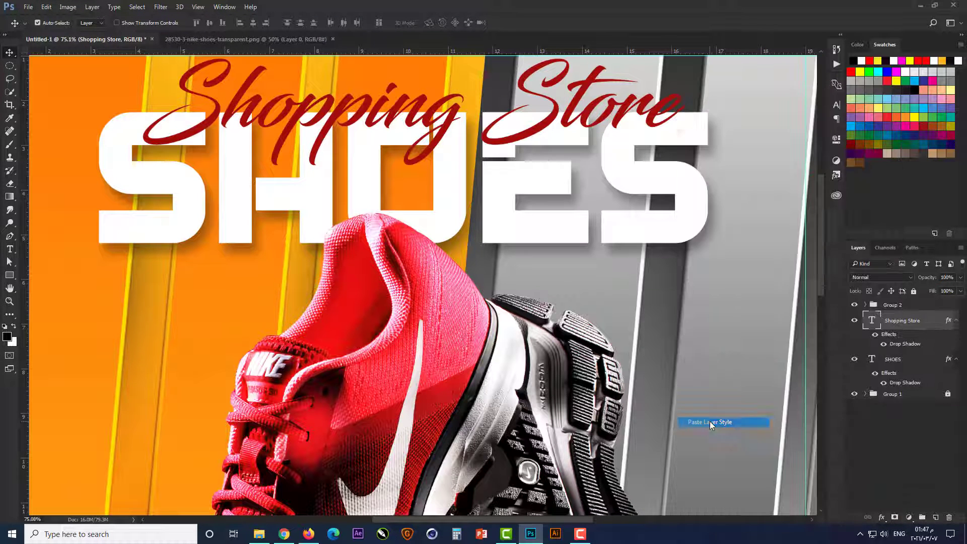
Set the Shopping Store text's drop shadow size to 0 px and its distance to 9 px
{"action": "double_click", "coordinate": [907, 344]}
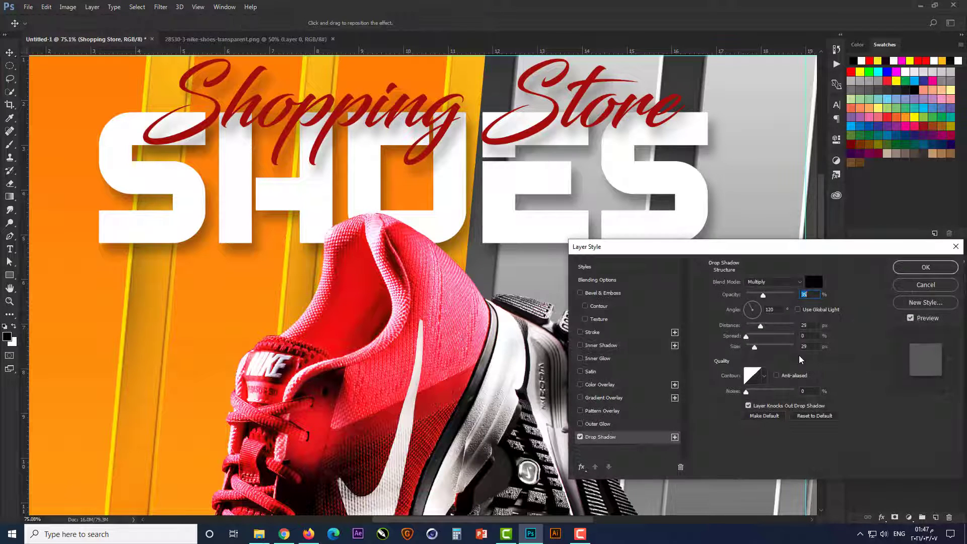
{"action": "left_click_drag", "start_coordinate": [755, 346], "coordinate": [727, 351]}
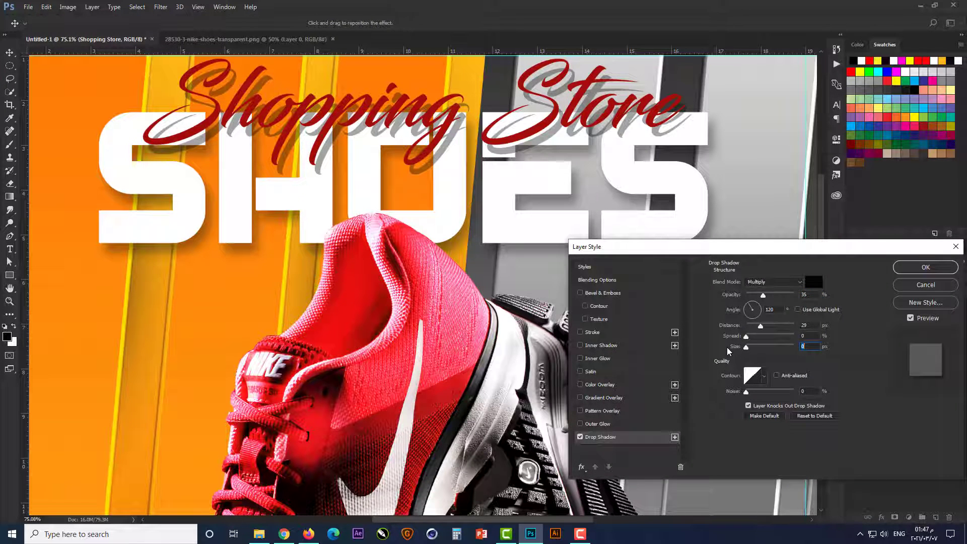
{"action": "key", "text": "Down"}
{"action": "key", "text": "Down"}
{"action": "key", "text": "Down"}
{"action": "key", "text": "Down"}
{"action": "key", "text": "Down"}
{"action": "key", "text": "Down"}
{"action": "key", "text": "Down"}
{"action": "key", "text": "Down"}
{"action": "key", "text": "Down"}
{"action": "key", "text": "Down"}
{"action": "key", "text": "Down"}
{"action": "key", "text": "Down"}
{"action": "key", "text": "Down"}
{"action": "key", "text": "Down"}
{"action": "key", "text": "Down"}
{"action": "key", "text": "Down"}
{"action": "key", "text": "Down"}
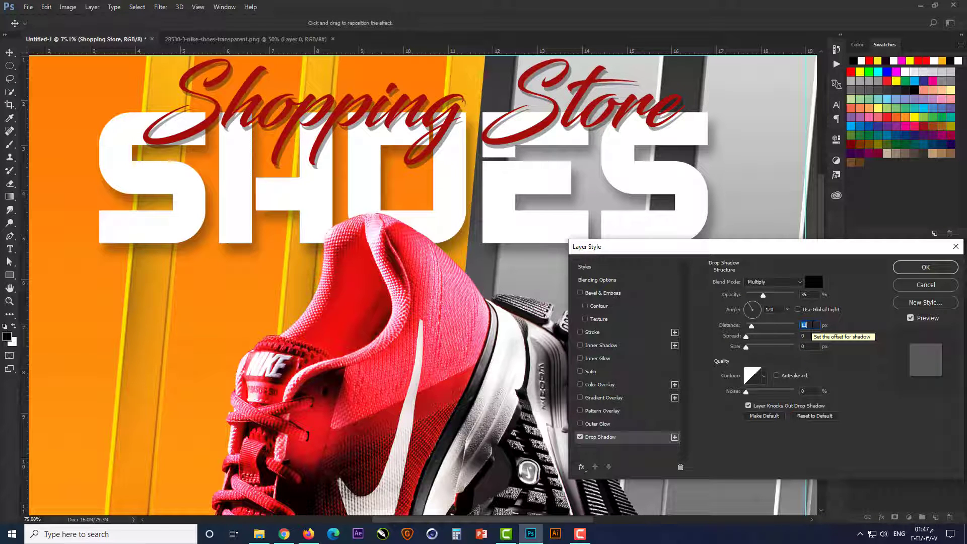
{"action": "key", "text": "Down"}
{"action": "key", "text": "Down"}
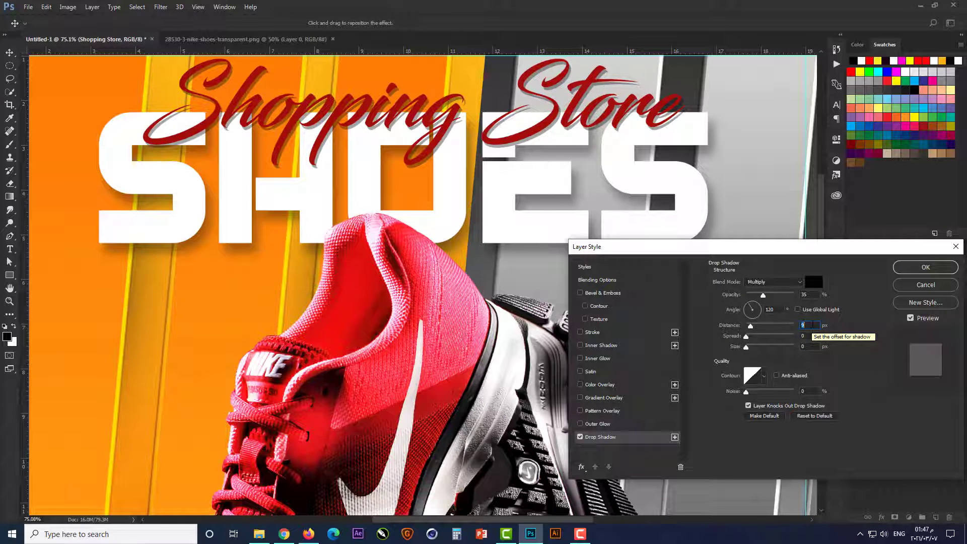
Try opacities of 70% and 50% for the Shopping Store drop shadow, viewing the whole poster
{"action": "left_click", "coordinate": [810, 295]}
{"action": "type", "text": "70"}
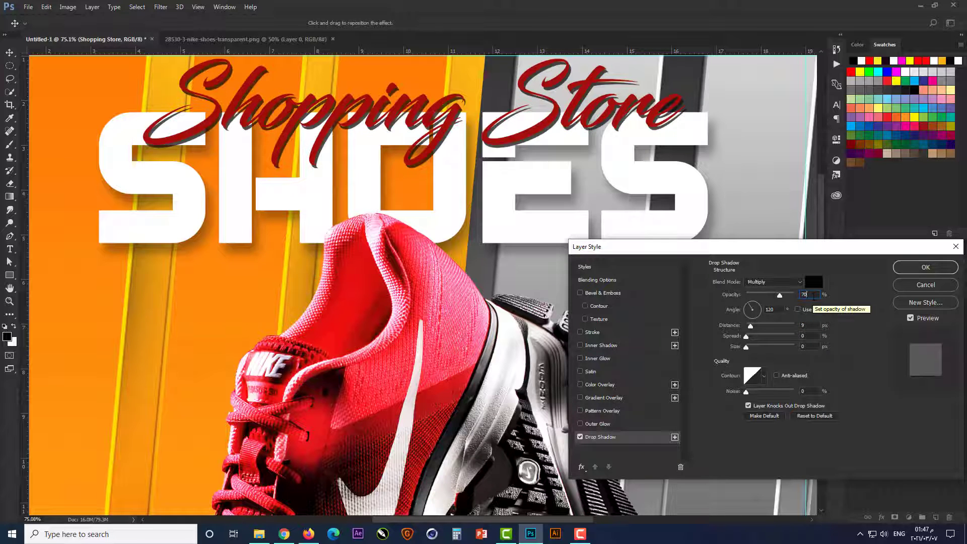
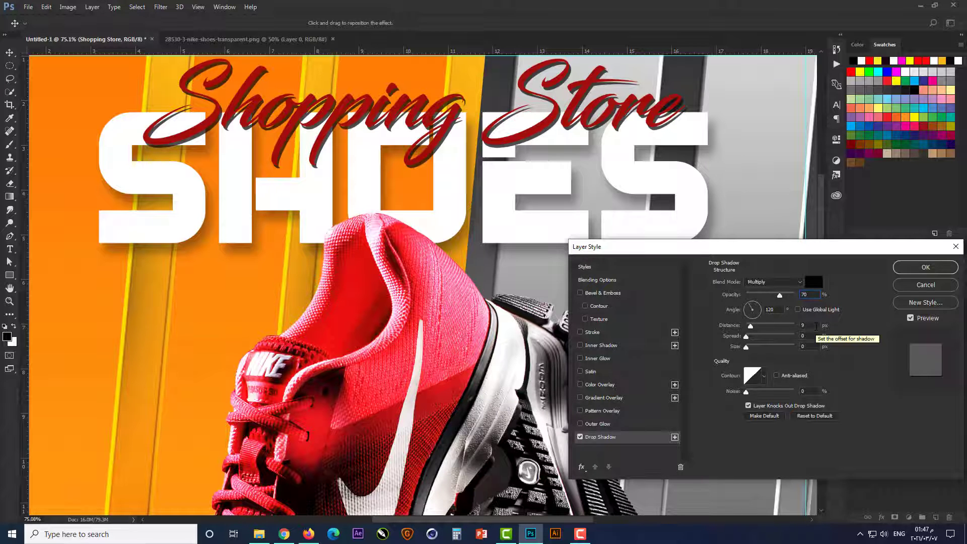
{"action": "left_click", "coordinate": [918, 270]}
{"action": "key", "text": "ctrl+0"}
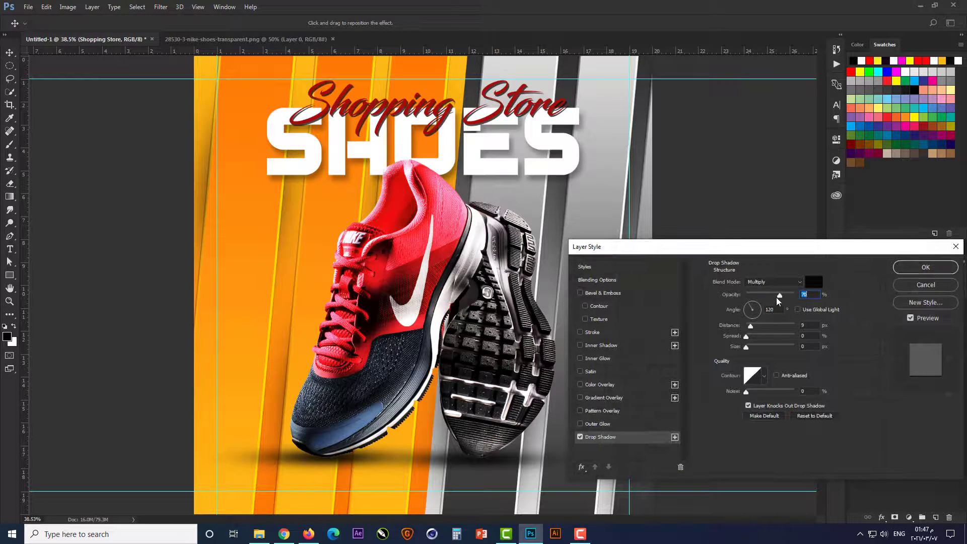
{"action": "left_click_drag", "start_coordinate": [779, 295], "coordinate": [771, 294]}
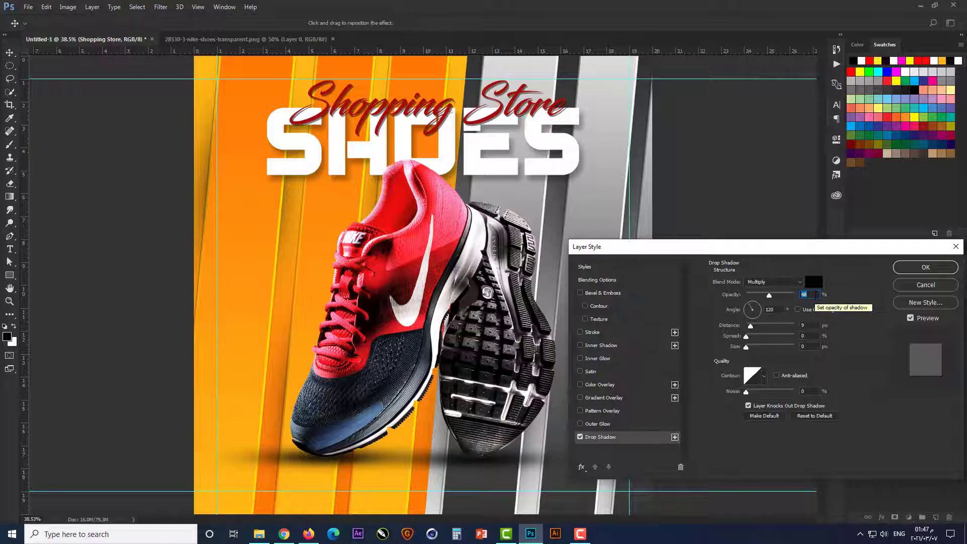
{"action": "type", "text": "50"}
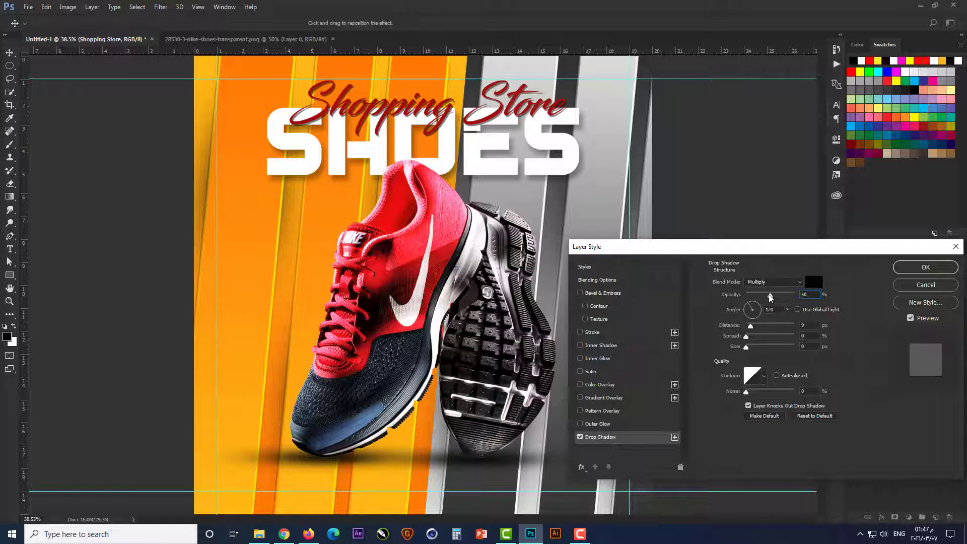
Set the Shopping Store drop shadow's opacity to 100% and apply the layer style
{"action": "left_click_drag", "start_coordinate": [770, 296], "coordinate": [802, 295]}
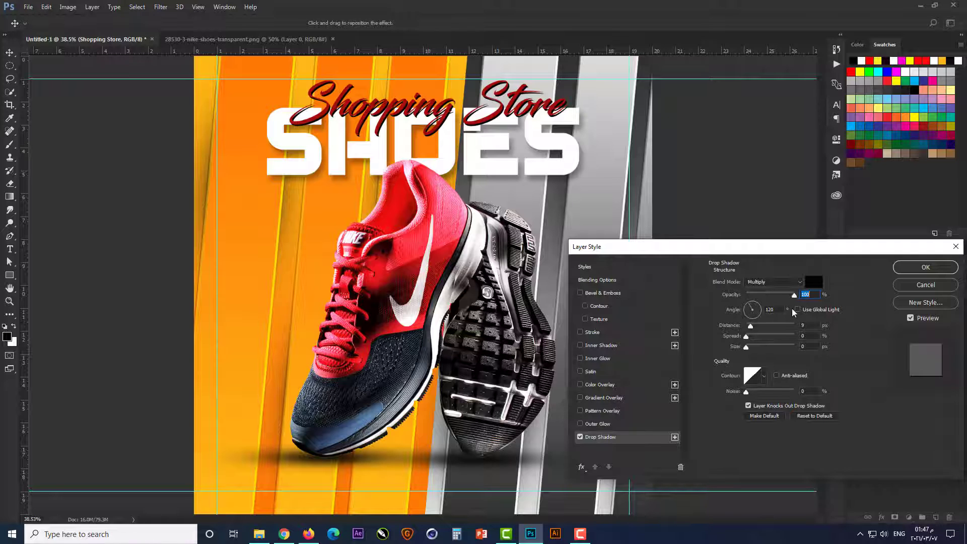
{"action": "left_click", "coordinate": [926, 267]}
{"action": "left_click", "coordinate": [751, 291]}
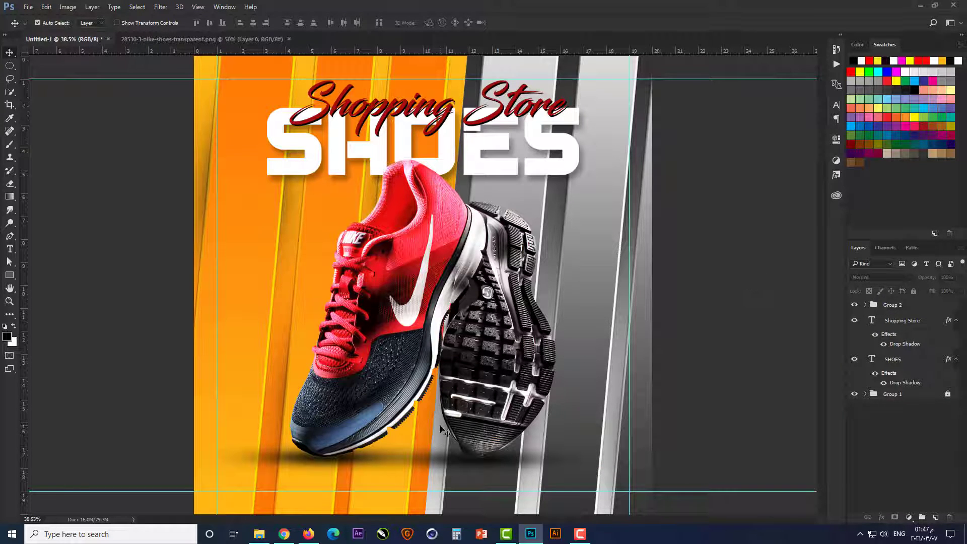
Draw a rounded rectangle about 558 by 94 px at the poster's lower-left guide corner and fill it white
{"action": "scroll", "coordinate": [456, 483], "scroll_direction": "up", "scroll_amount": 3}
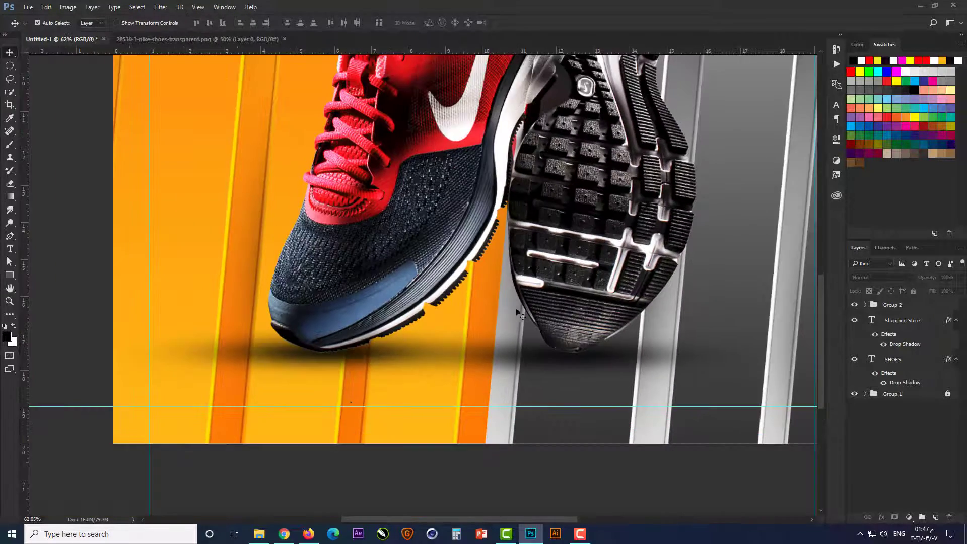
{"action": "scroll", "coordinate": [108, 416], "scroll_direction": "up", "scroll_amount": 2}
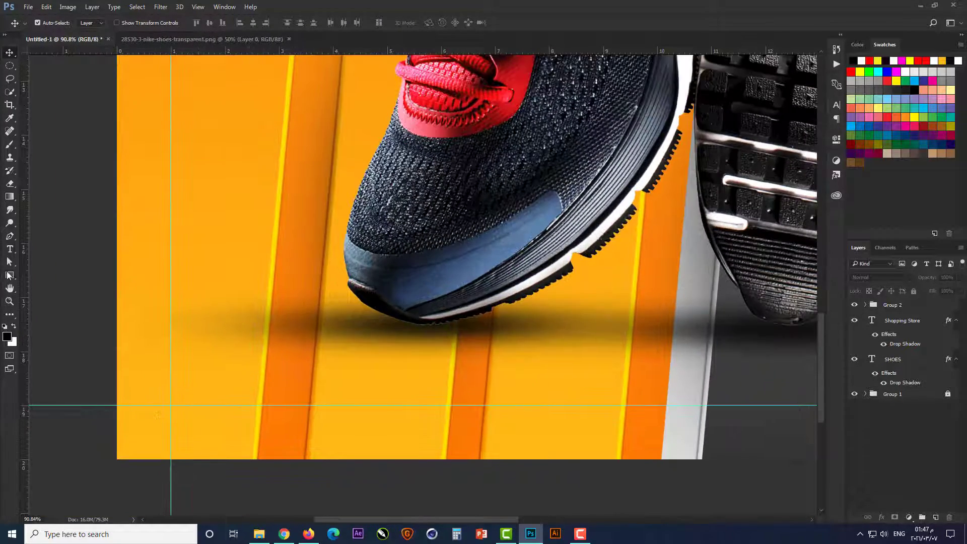
{"action": "right_click", "coordinate": [9, 275]}
{"action": "left_click", "coordinate": [50, 285]}
{"action": "left_click_drag", "start_coordinate": [172, 363], "coordinate": [427, 405]}
{"action": "left_click", "coordinate": [711, 199]}
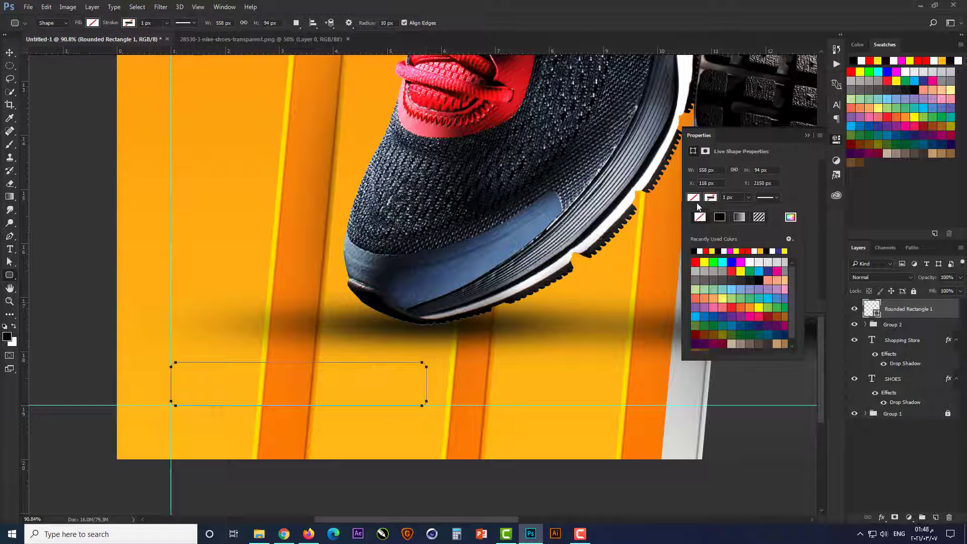
{"action": "left_click", "coordinate": [704, 249]}
{"action": "key", "text": "Return"}
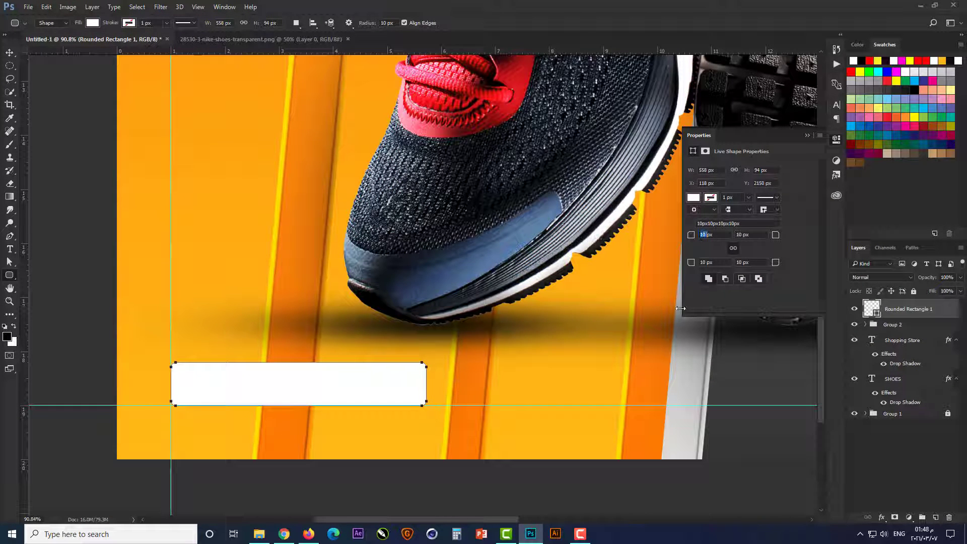
Set the white rectangle's corner radii to 70 px to form a pill-shaped button
{"action": "type", "text": "70"}
{"action": "key", "text": "Return"}
{"action": "left_click", "coordinate": [807, 136]}
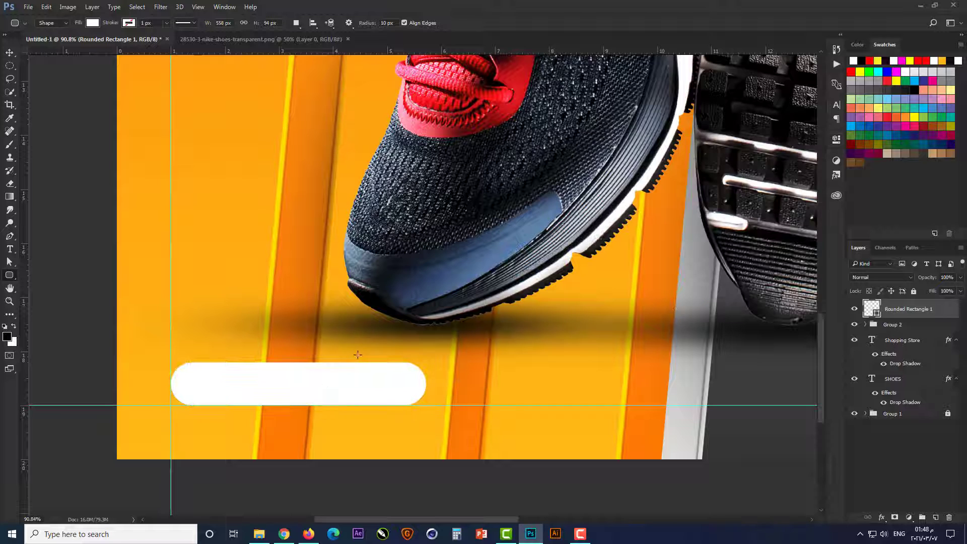
Add the text SHOP NOW over the white pill at 30 pt
{"action": "left_click", "coordinate": [10, 249]}
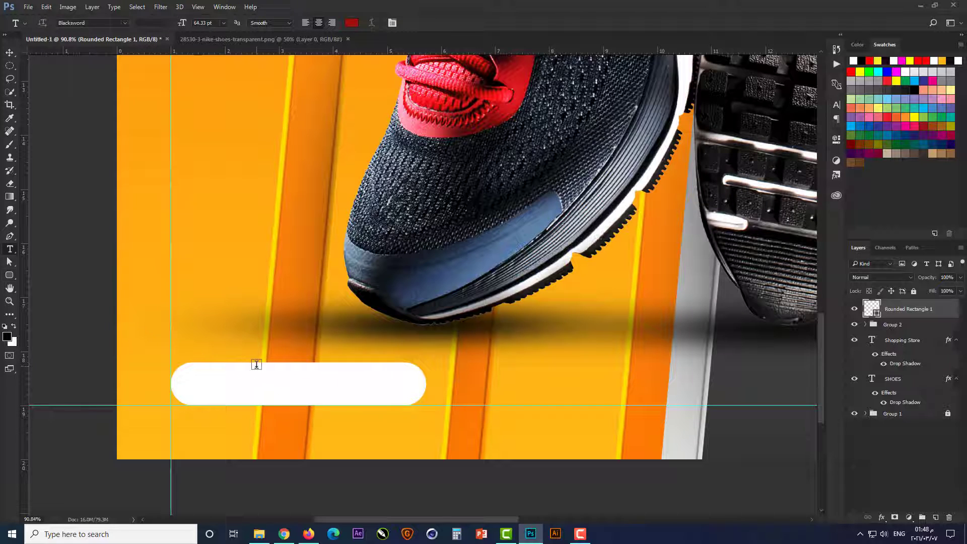
{"action": "left_click", "coordinate": [259, 392]}
{"action": "left_click", "coordinate": [213, 23]}
{"action": "type", "text": "30"}
{"action": "key", "text": "Return"}
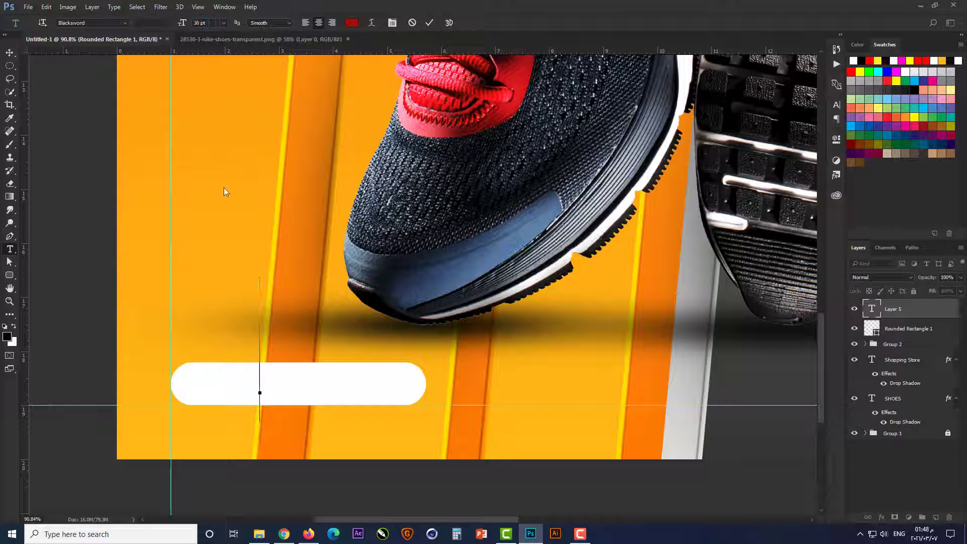
{"action": "type", "text": "S"}
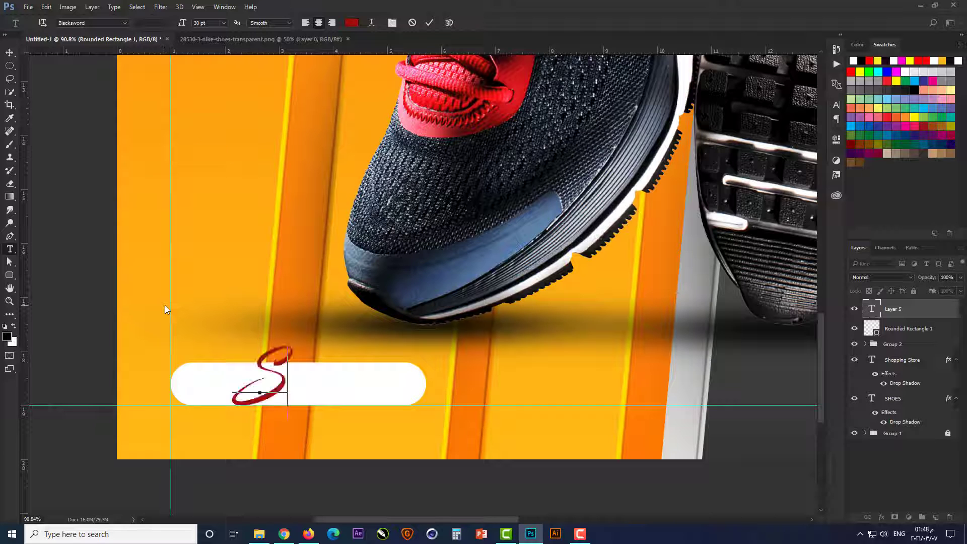
{"action": "type", "text": "HOP NOW"}
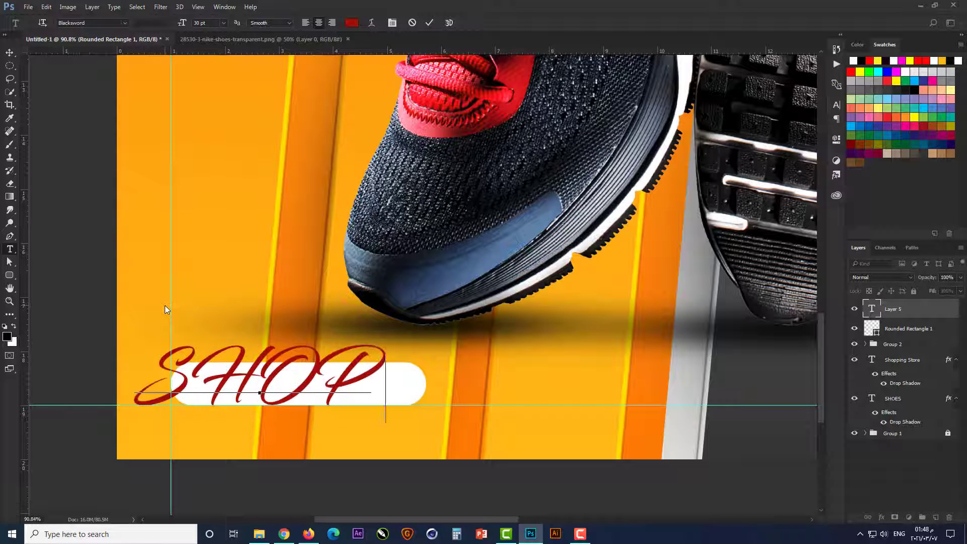
{"action": "key", "text": "ctrl+Return"}
Change the SHOP NOW text's font to Anton and its size to 20 pt
{"action": "left_click", "coordinate": [124, 22]}
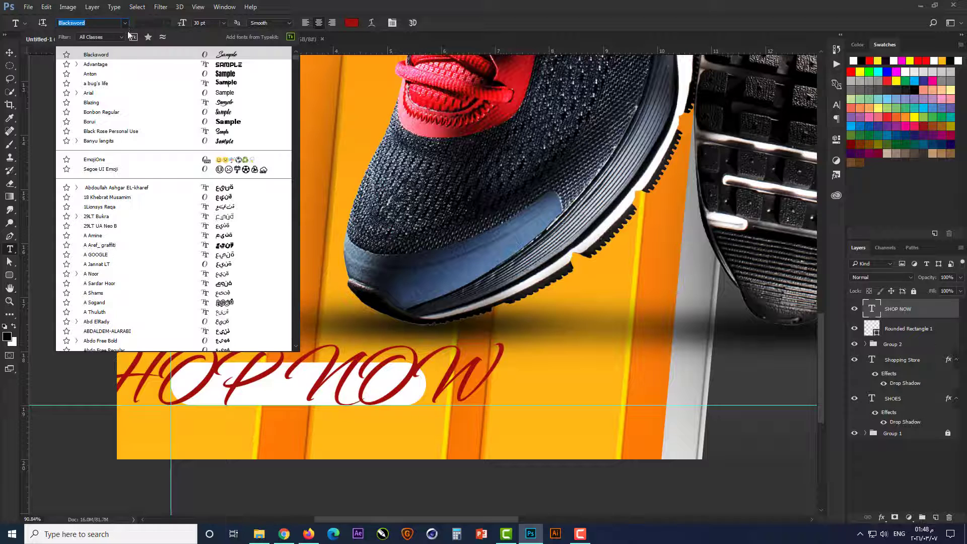
{"action": "left_click", "coordinate": [142, 77]}
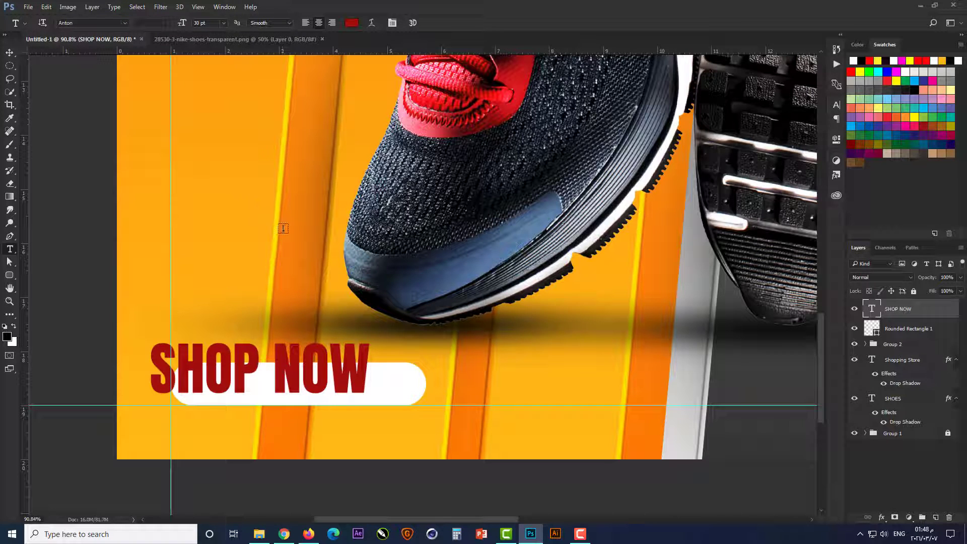
{"action": "double_click", "coordinate": [198, 24]}
{"action": "type", "text": "20"}
{"action": "key", "text": "Return"}
Move the SHOP NOW text inside the white pill, leaving more free space after it than before it
{"action": "key", "text": "v"}
{"action": "left_click_drag", "start_coordinate": [313, 378], "coordinate": [330, 386]}
{"action": "left_click", "coordinate": [382, 390], "text": "shift"}
{"action": "left_click", "coordinate": [162, 339]}
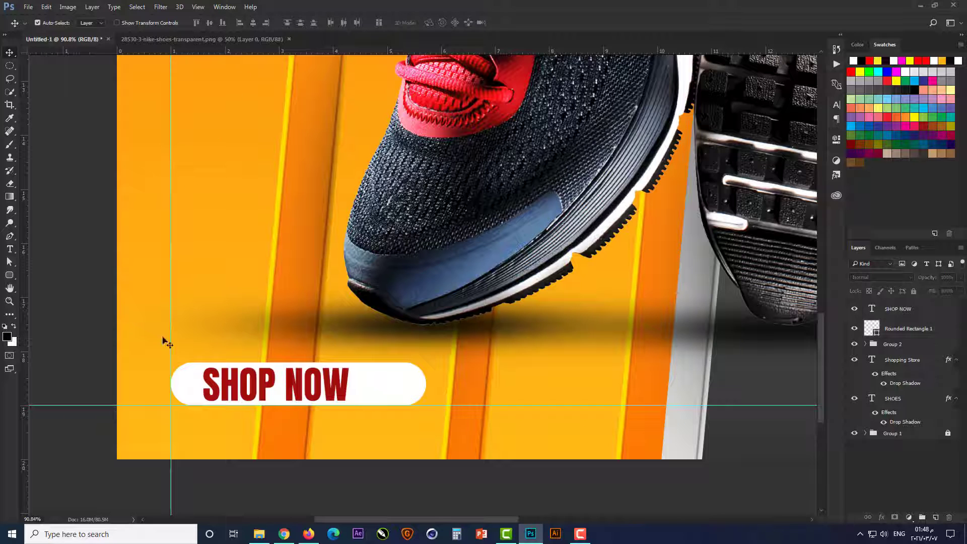
Set the SHOP NOW text's kerning to 0 and its tracking to 20
{"action": "scroll", "coordinate": [284, 420], "scroll_direction": "up", "scroll_amount": 3}
{"action": "left_click", "coordinate": [371, 364]}
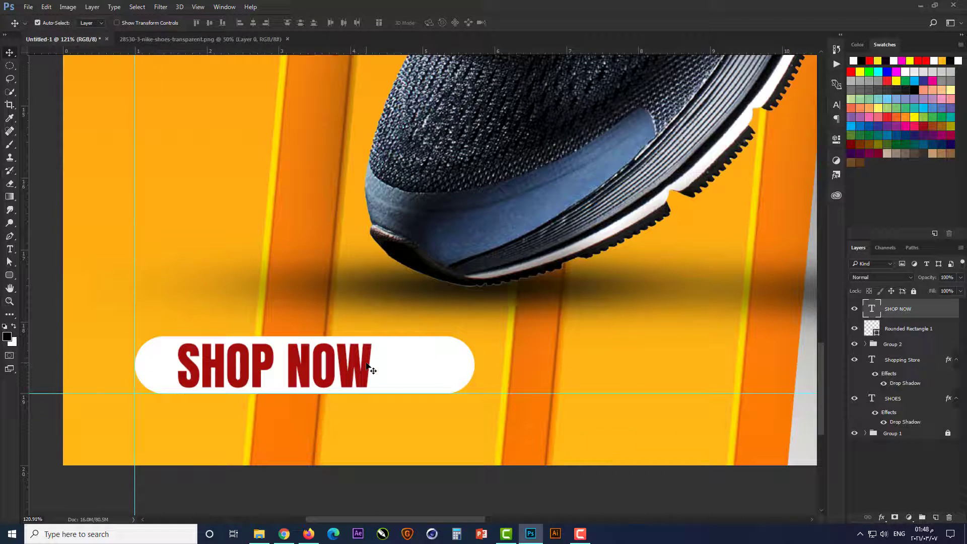
{"action": "left_click", "coordinate": [837, 105]}
{"action": "left_click", "coordinate": [818, 131]}
{"action": "left_click", "coordinate": [823, 143]}
{"action": "left_click", "coordinate": [762, 141]}
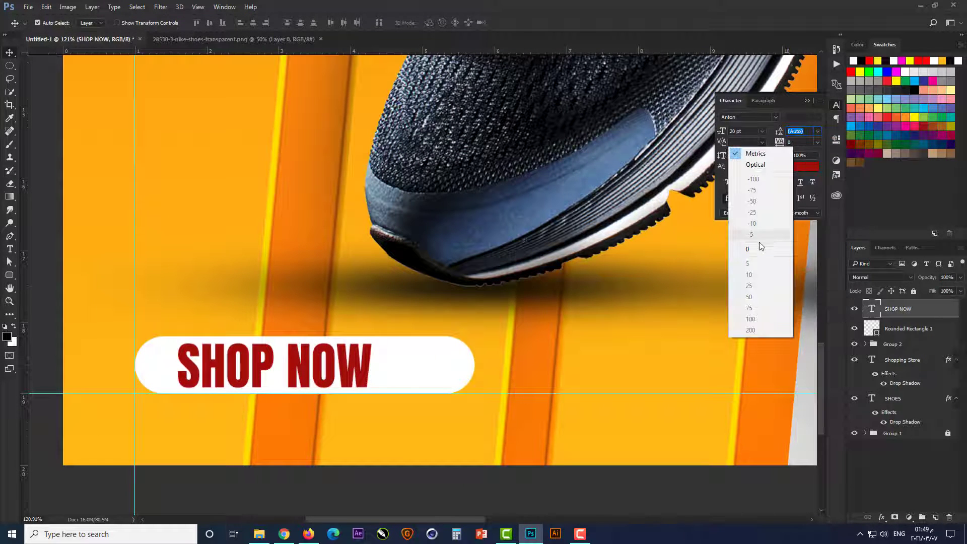
{"action": "left_click", "coordinate": [759, 245]}
{"action": "type", "text": "20"}
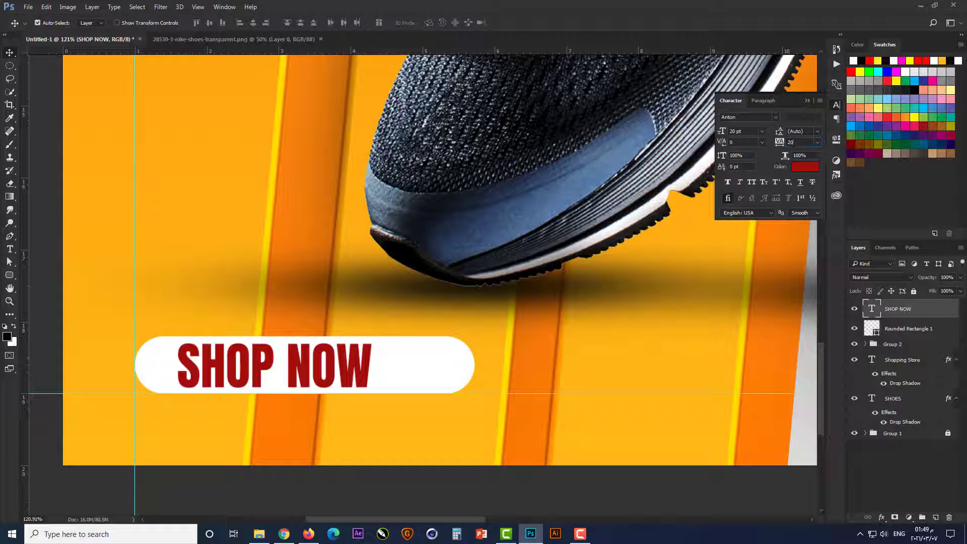
{"action": "key", "text": "Return"}
{"action": "left_click", "coordinate": [807, 102]}
{"action": "scroll", "coordinate": [561, 327], "scroll_direction": "down", "scroll_amount": 1}
{"action": "left_click", "coordinate": [397, 447]}
Draw a right-pointing chevron custom shape about 52 by 56 px beside the pill, with red fill and no stroke
{"action": "right_click", "coordinate": [9, 275]}
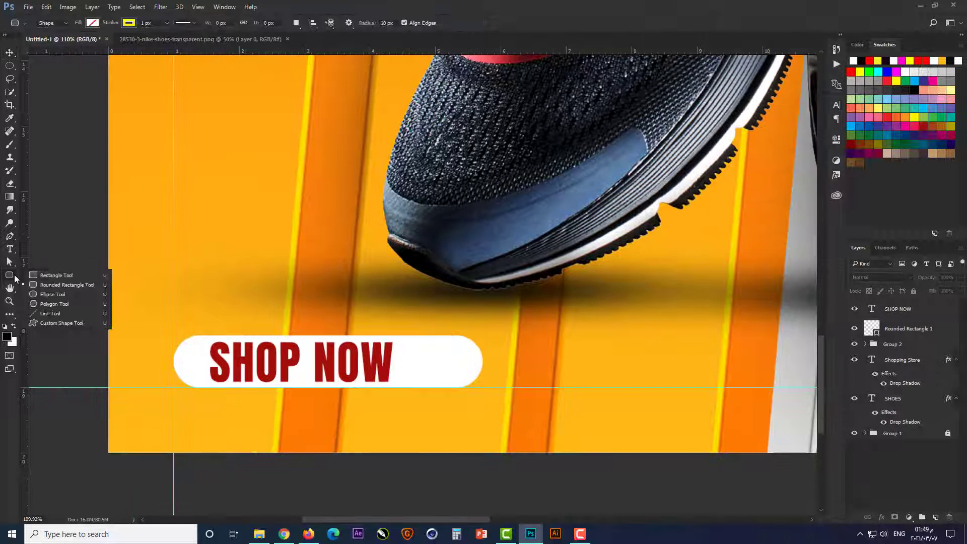
{"action": "left_click", "coordinate": [51, 325]}
{"action": "left_click", "coordinate": [395, 24]}
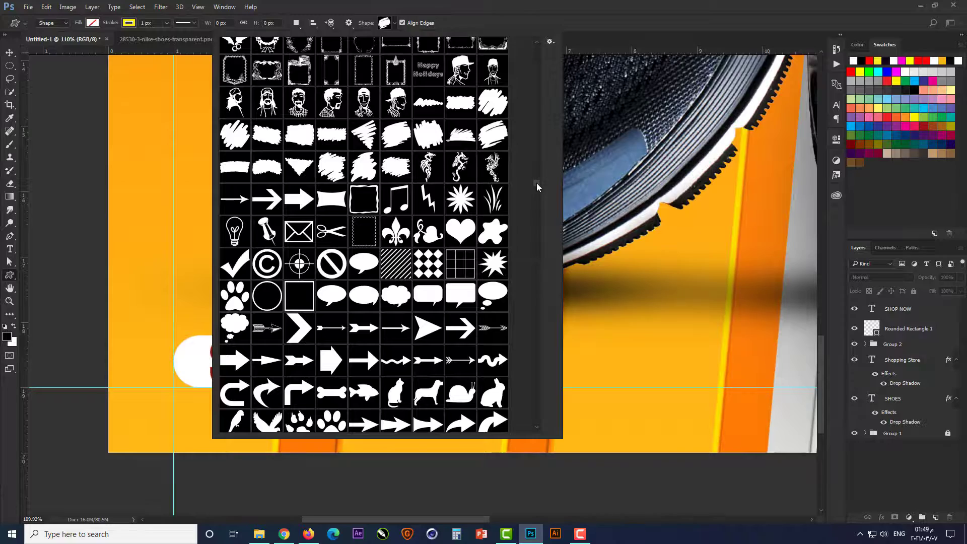
{"action": "left_click_drag", "start_coordinate": [536, 183], "coordinate": [536, 43]}
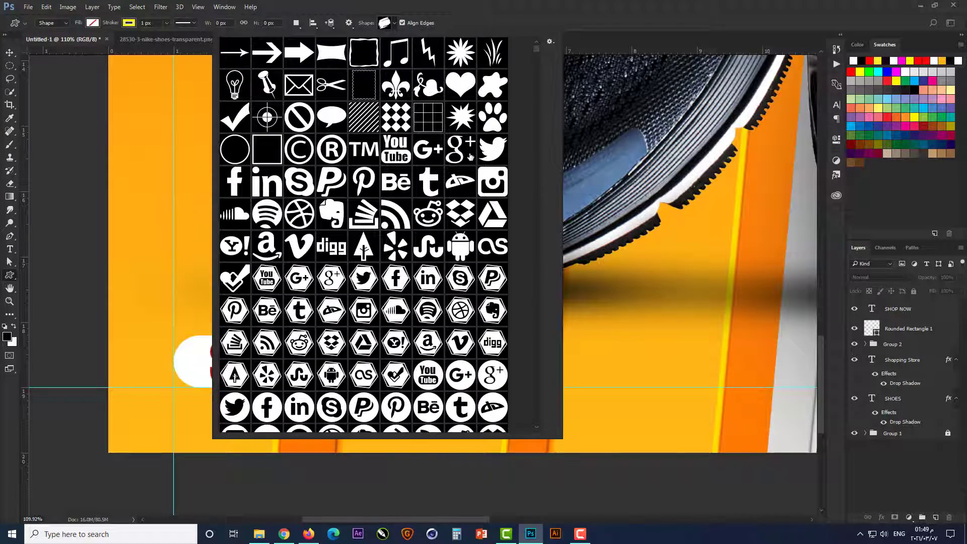
{"action": "left_click", "coordinate": [270, 198]}
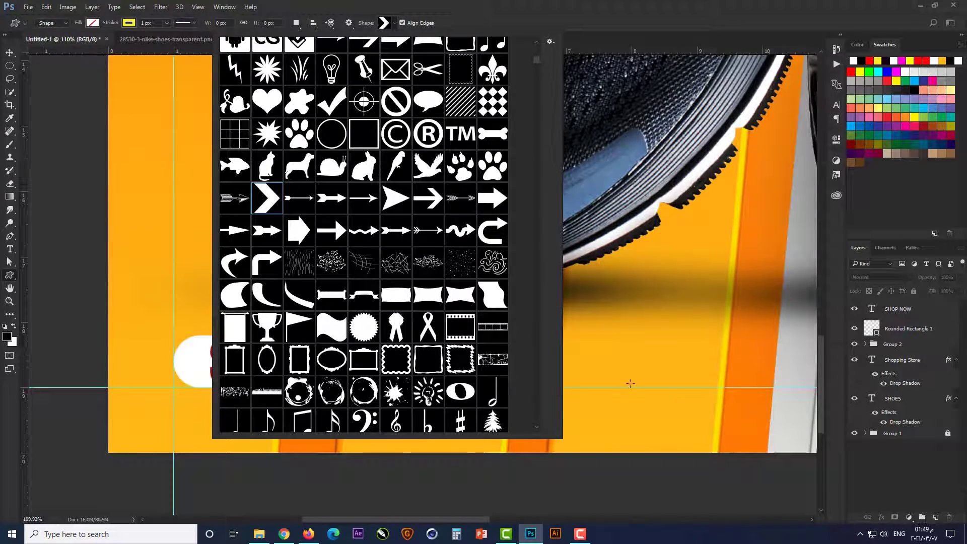
{"action": "left_click_drag", "start_coordinate": [583, 357], "coordinate": [613, 387]}
{"action": "left_click", "coordinate": [93, 23]}
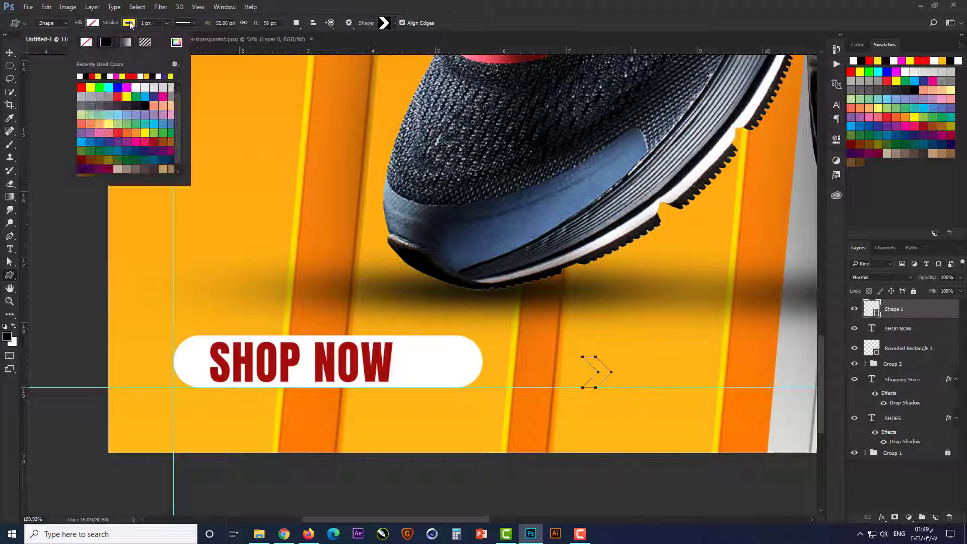
{"action": "left_click", "coordinate": [96, 76]}
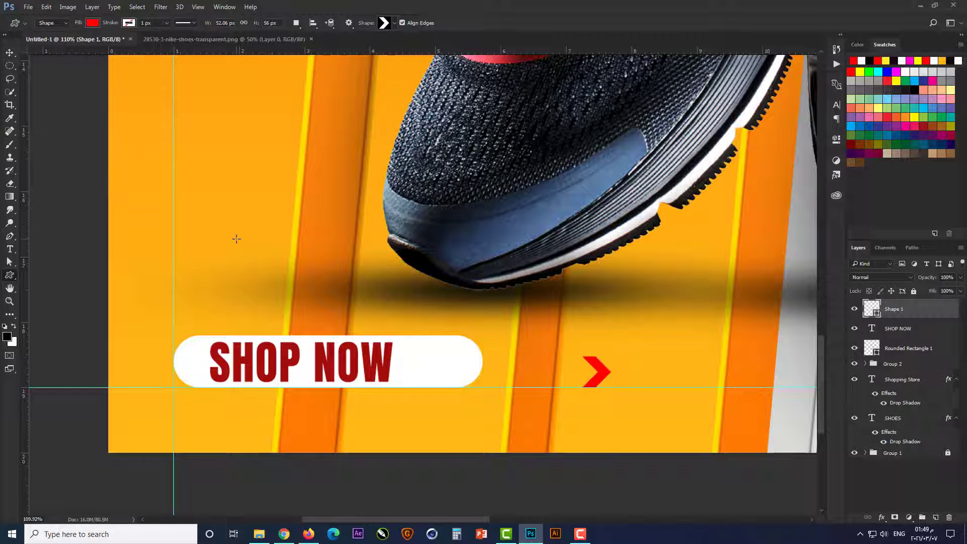
Move the red chevron into the pill after SHOP NOW and stretch its height to about 127% to match the lettering
{"action": "key", "text": "v"}
{"action": "left_click_drag", "start_coordinate": [597, 372], "coordinate": [414, 361]}
{"action": "scroll", "coordinate": [400, 389], "scroll_direction": "up", "scroll_amount": 3}
{"action": "scroll", "coordinate": [399, 388], "scroll_direction": "up", "scroll_amount": 2}
{"action": "key", "text": "ctrl+t"}
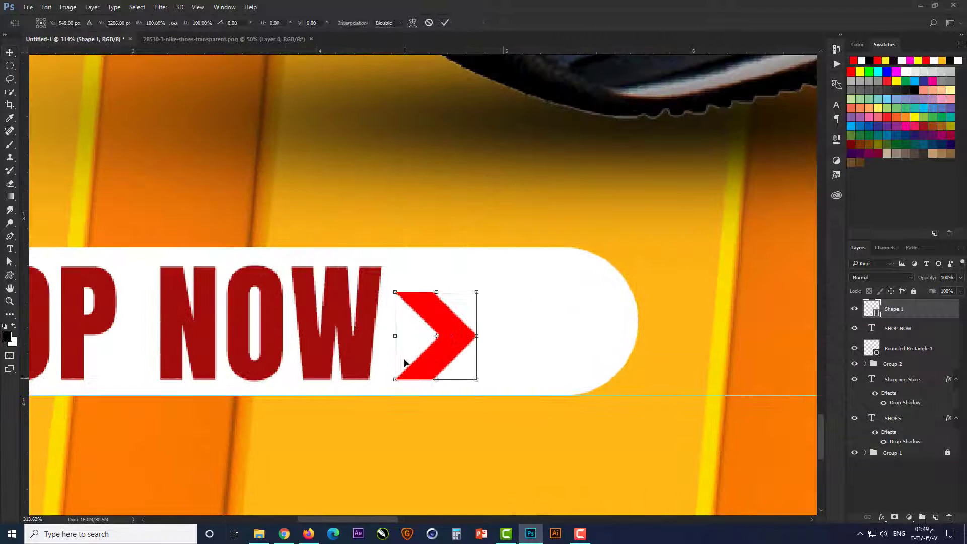
{"action": "left_click_drag", "start_coordinate": [437, 292], "coordinate": [443, 270]}
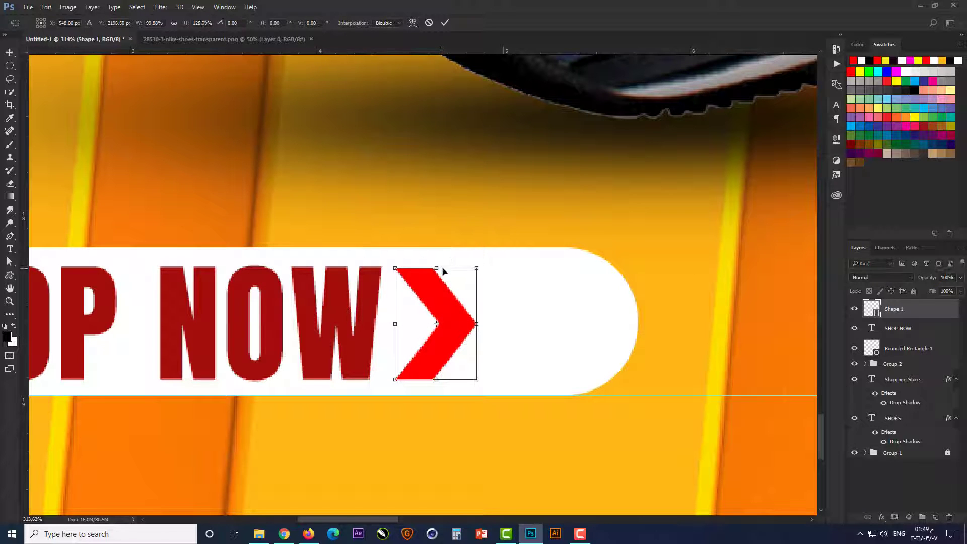
{"action": "key", "text": "Return"}
Duplicate the chevron beside the original and recolour both chevrons with the dark red sampled from the SHOP NOW text
{"action": "left_click_drag", "start_coordinate": [447, 312], "coordinate": [545, 319]}
{"action": "left_click", "coordinate": [458, 322], "text": "shift"}
{"action": "double_click", "coordinate": [872, 311]}
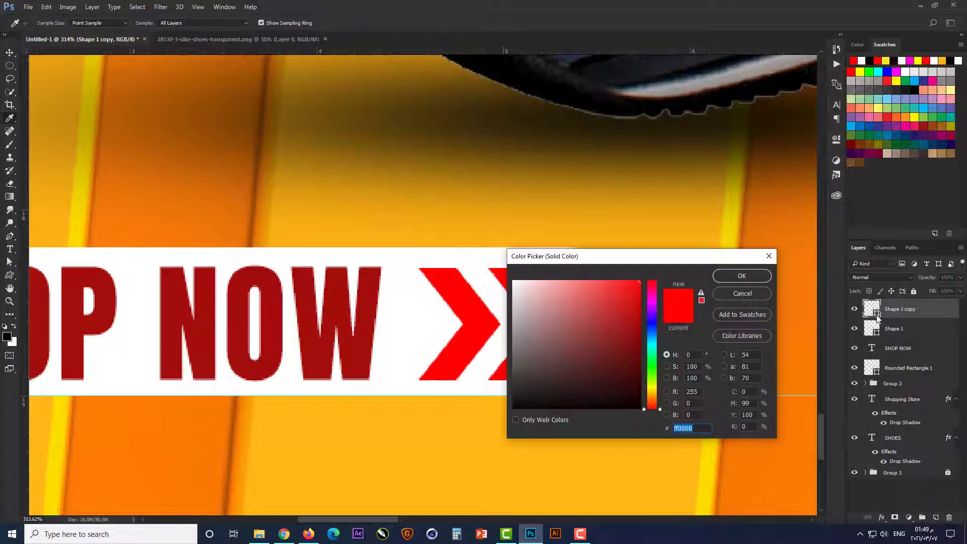
{"action": "left_click", "coordinate": [367, 307]}
{"action": "key", "text": "Return"}
{"action": "double_click", "coordinate": [872, 329]}
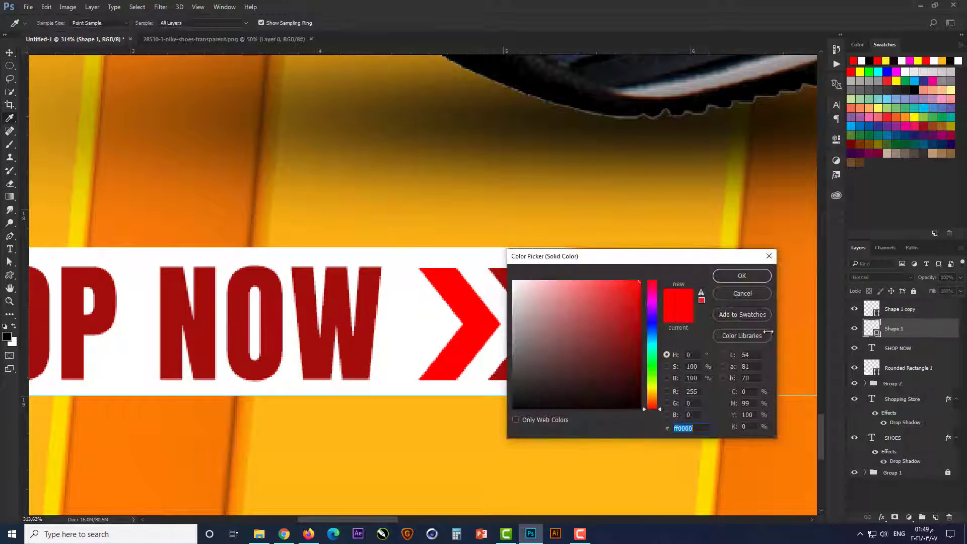
{"action": "left_click", "coordinate": [367, 307]}
{"action": "left_click", "coordinate": [739, 279]}
{"action": "key", "text": "ctrl+0"}
{"action": "left_click", "coordinate": [136, 427]}
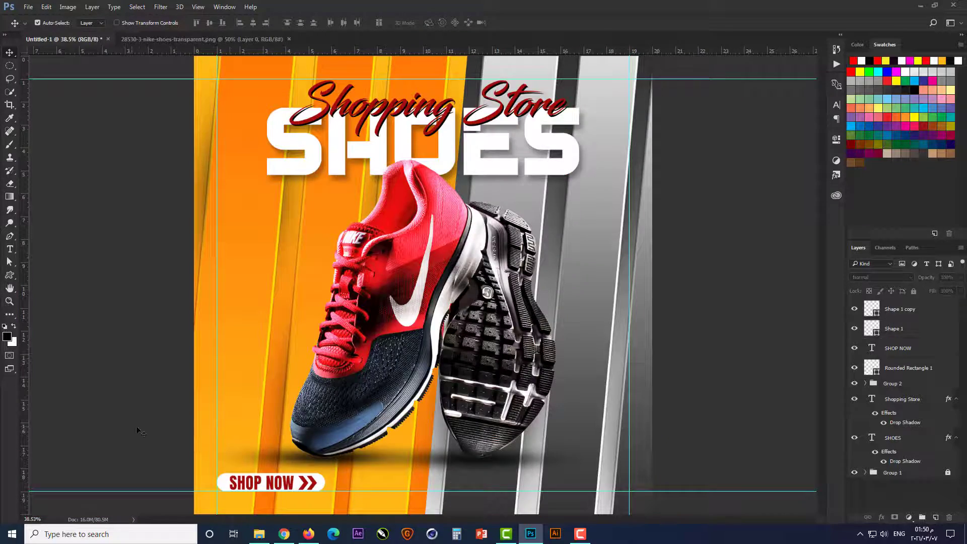
Duplicate the SHOP NOW text and its white pill, placing the copy at the vertical guide on the poster's grey side
{"action": "scroll", "coordinate": [230, 478], "scroll_direction": "up", "scroll_amount": 3}
{"action": "scroll", "coordinate": [293, 443], "scroll_direction": "down", "scroll_amount": 1}
{"action": "left_click", "coordinate": [290, 441]}
{"action": "left_click", "coordinate": [351, 441], "text": "shift"}
{"action": "scroll", "coordinate": [351, 440], "scroll_direction": "down", "scroll_amount": 3}
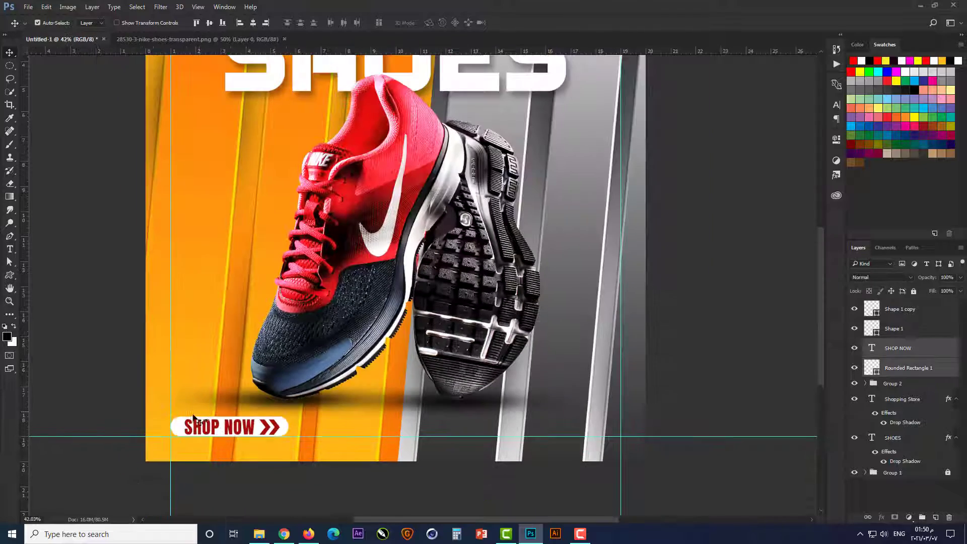
{"action": "left_click_drag", "start_coordinate": [330, 428], "coordinate": [663, 428]}
{"action": "scroll", "coordinate": [584, 432], "scroll_direction": "down", "scroll_amount": 1}
Replace the copied SHOP NOW text with the sample phone number
{"action": "scroll", "coordinate": [584, 432], "scroll_direction": "up", "scroll_amount": 5}
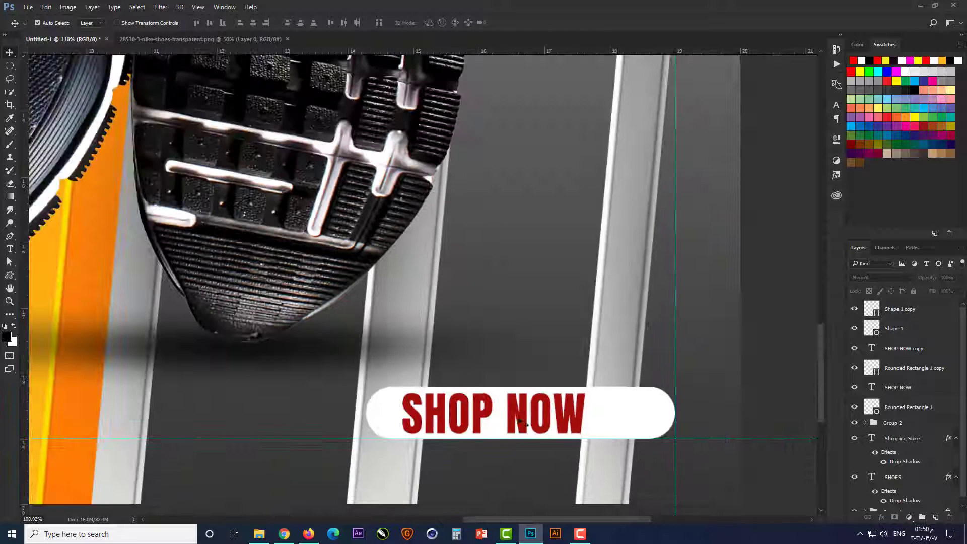
{"action": "scroll", "coordinate": [520, 421], "scroll_direction": "up", "scroll_amount": 1}
{"action": "left_click", "coordinate": [520, 422]}
{"action": "key", "text": "t"}
{"action": "left_click", "coordinate": [411, 403]}
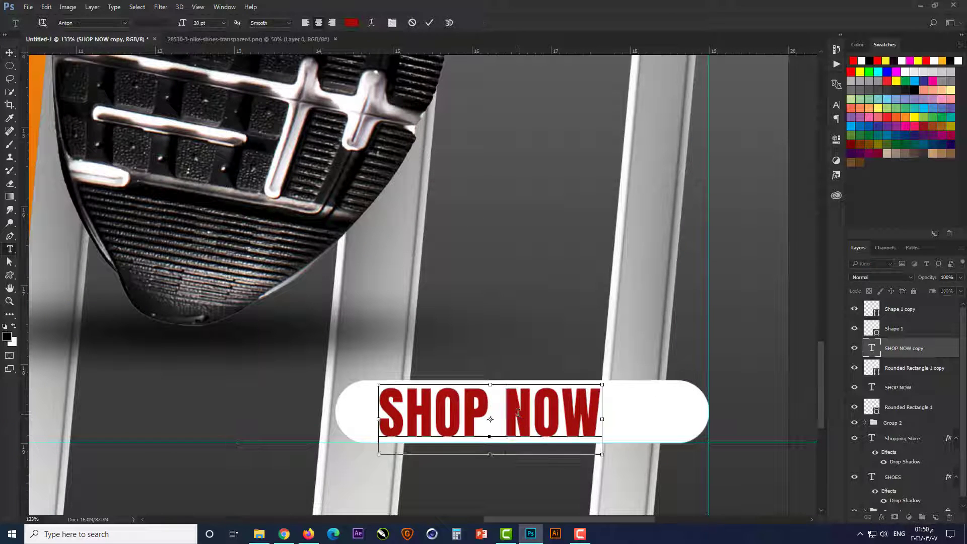
{"action": "key", "text": "ctrl+a"}
{"action": "type", "text": "+01"}
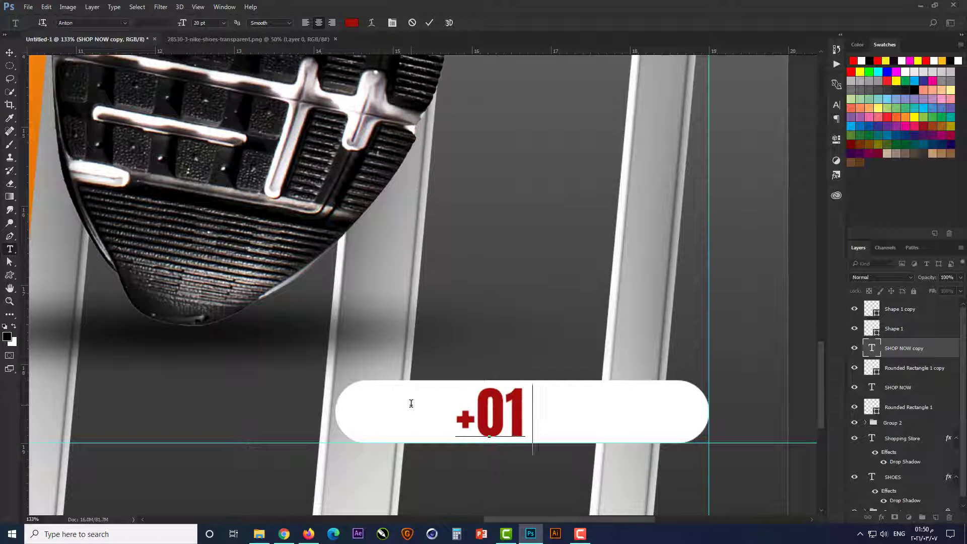
{"action": "type", "text": " 234 56"}
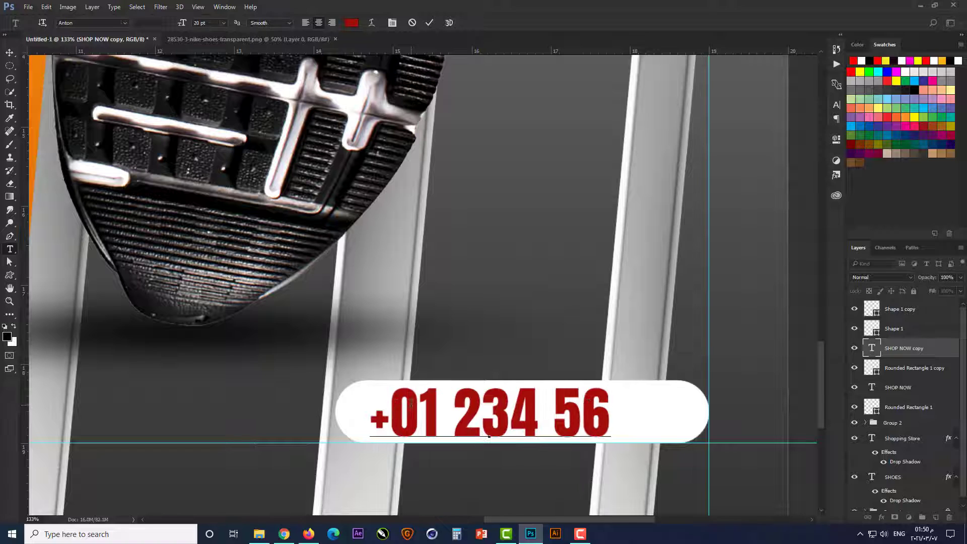
{"action": "type", "text": " 789"}
{"action": "key", "text": "ctrl+Return"}
{"action": "key", "text": "v"}
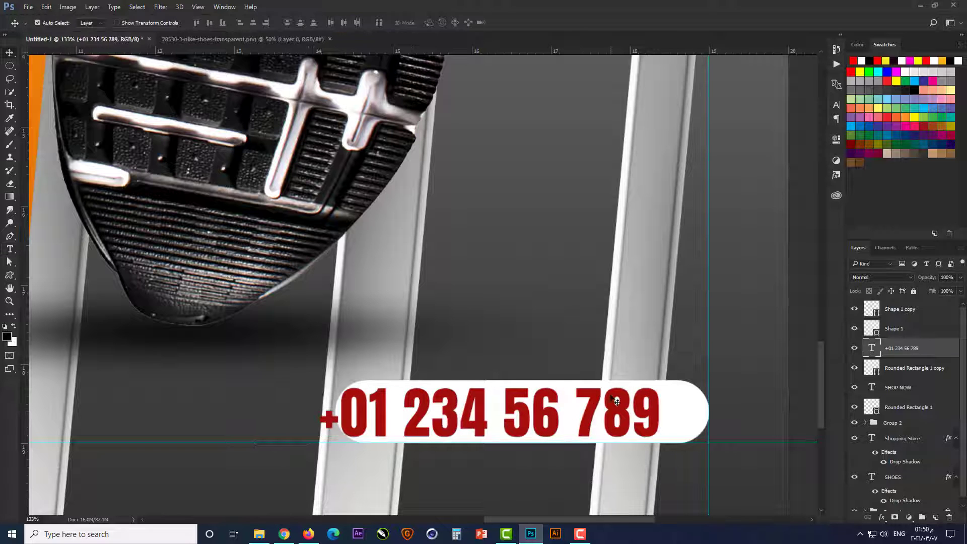
Move the phone number onto its white pill and align their horizontal centres
{"action": "left_click_drag", "start_coordinate": [600, 409], "coordinate": [616, 413]}
{"action": "left_click", "coordinate": [692, 415], "text": "shift"}
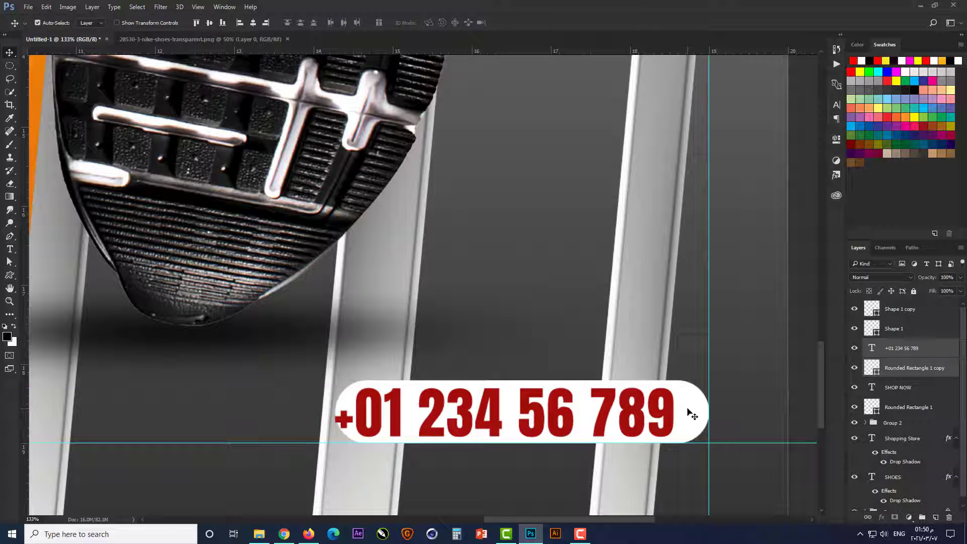
{"action": "left_click", "coordinate": [254, 24]}
{"action": "scroll", "coordinate": [564, 373], "scroll_direction": "down", "scroll_amount": 1}
{"action": "left_click", "coordinate": [779, 373]}
{"action": "key", "text": "ctrl+0"}
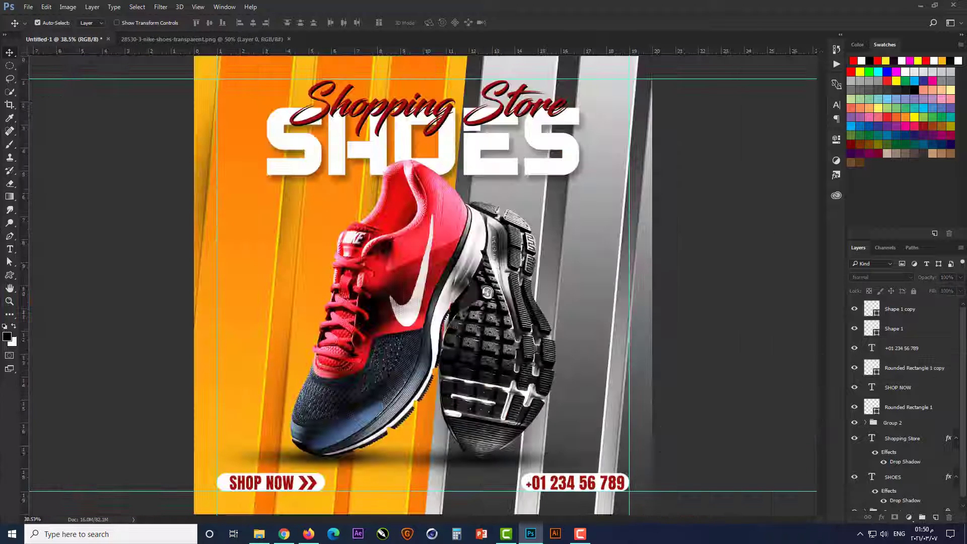
Reduce the phone number's font size and centre it horizontally on its pill again
{"action": "left_click", "coordinate": [580, 486]}
{"action": "key", "text": "t"}
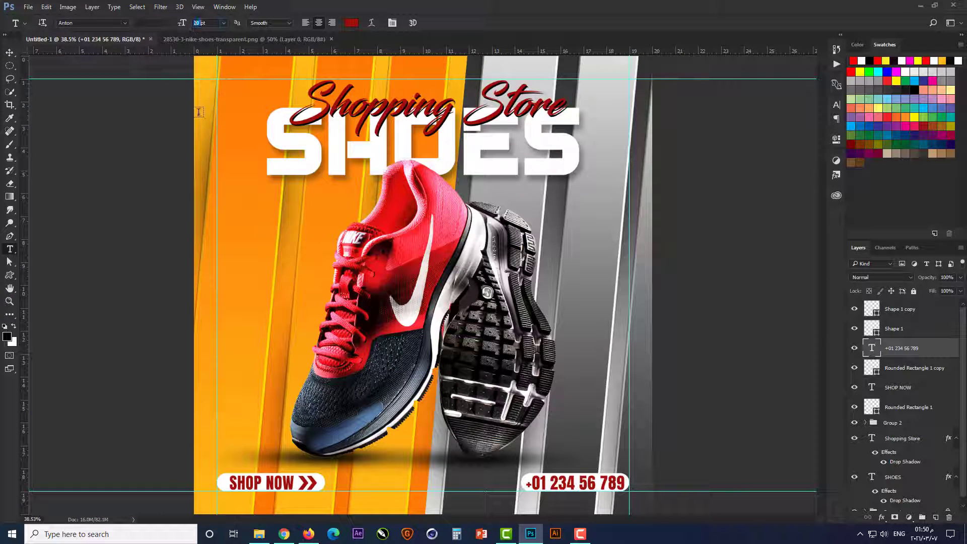
{"action": "key", "text": "Down"}
{"action": "key", "text": "Down"}
{"action": "key", "text": "Return"}
{"action": "key", "text": "v"}
{"action": "left_click", "coordinate": [626, 482], "text": "shift"}
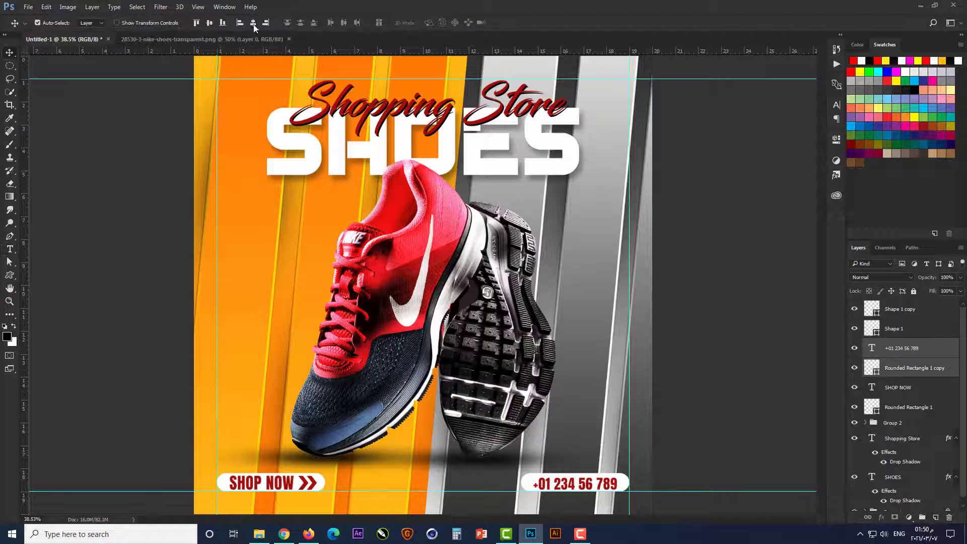
{"action": "left_click", "coordinate": [254, 24]}
{"action": "left_click", "coordinate": [151, 402]}
Set the SHOP NOW text's font size to 17 pt
{"action": "left_click", "coordinate": [248, 484]}
{"action": "key", "text": "t"}
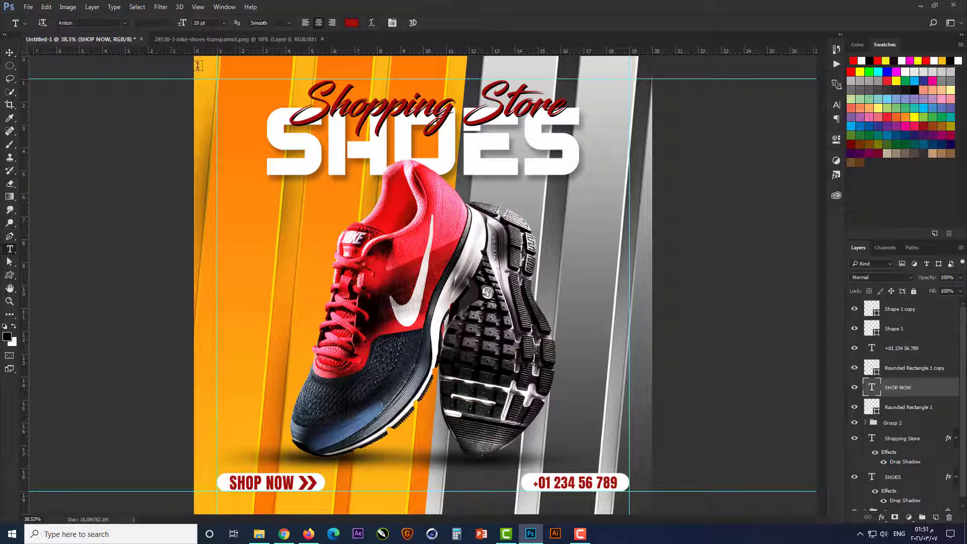
{"action": "key", "text": "Down"}
{"action": "key", "text": "Down"}
{"action": "key", "text": "Return"}
{"action": "scroll", "coordinate": [251, 498], "scroll_direction": "up", "scroll_amount": 8}
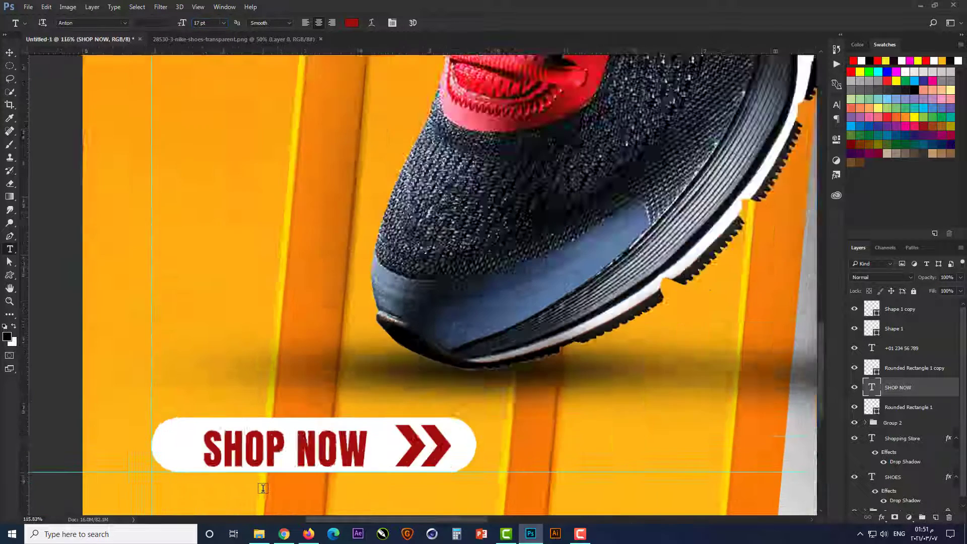
Scale both chevrons down slightly to match the height of the SHOP NOW lettering
{"action": "key", "text": "v"}
{"action": "left_click", "coordinate": [483, 419]}
{"action": "left_click", "coordinate": [519, 419], "text": "shift"}
{"action": "key", "text": "ctrl+t"}
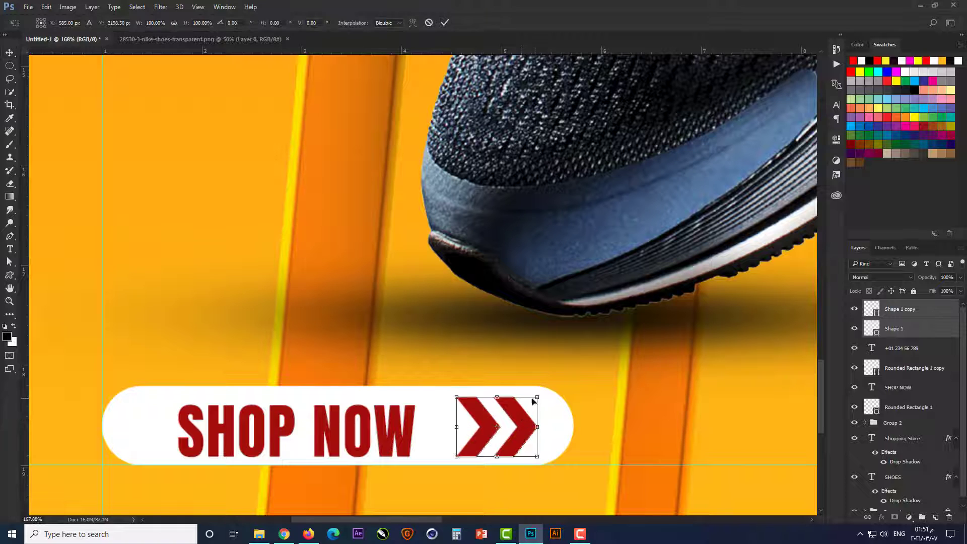
{"action": "left_click_drag", "start_coordinate": [537, 397], "coordinate": [528, 403]}
{"action": "key", "text": "Return"}
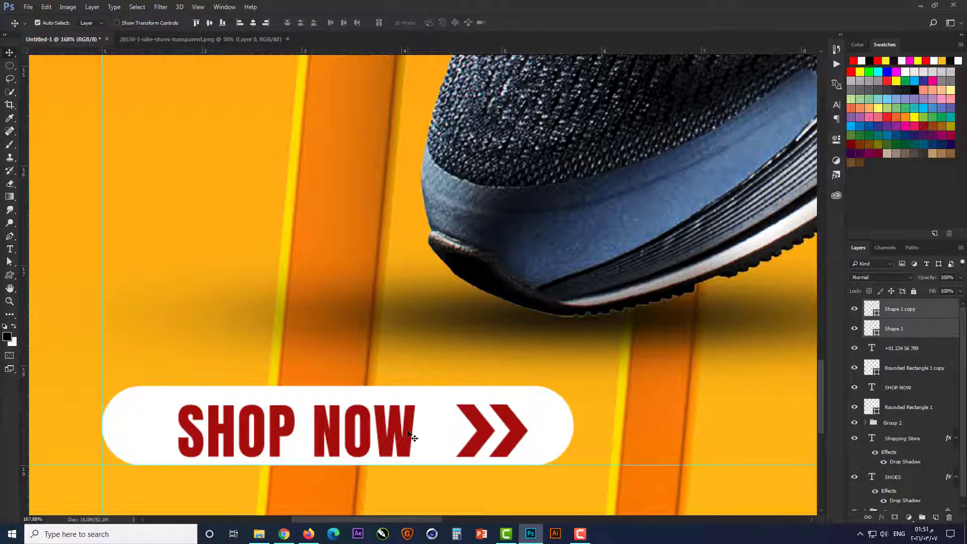
Align the vertical centres of the SHOP NOW text and its white pill
{"action": "left_click", "coordinate": [413, 433]}
{"action": "left_click", "coordinate": [415, 395], "text": "shift"}
{"action": "left_click", "coordinate": [212, 23]}
{"action": "scroll", "coordinate": [273, 269], "scroll_direction": "down", "scroll_amount": 8}
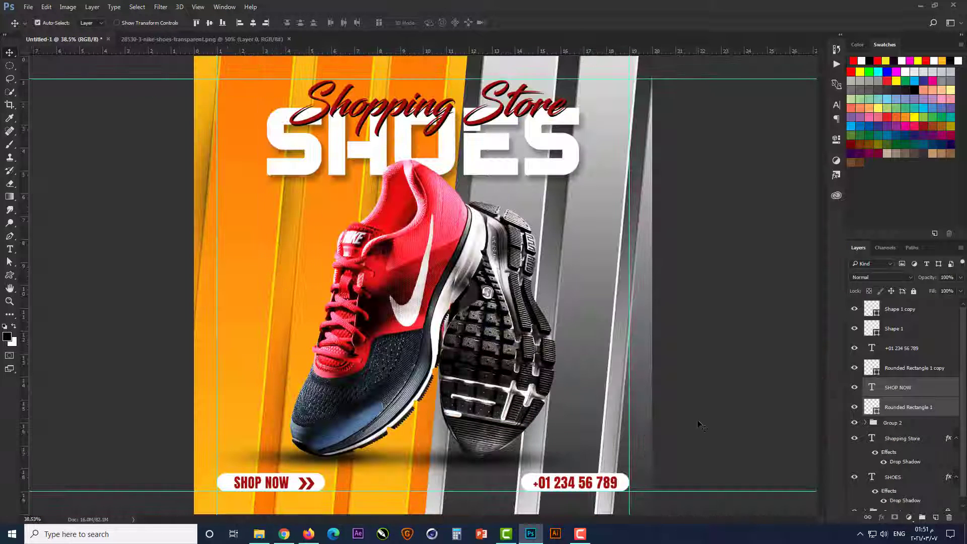
{"action": "left_click", "coordinate": [697, 419]}
Scale both pill buttons down together with their texts and chevrons
{"action": "left_click", "coordinate": [899, 309]}
{"action": "left_click", "coordinate": [905, 407], "text": "shift"}
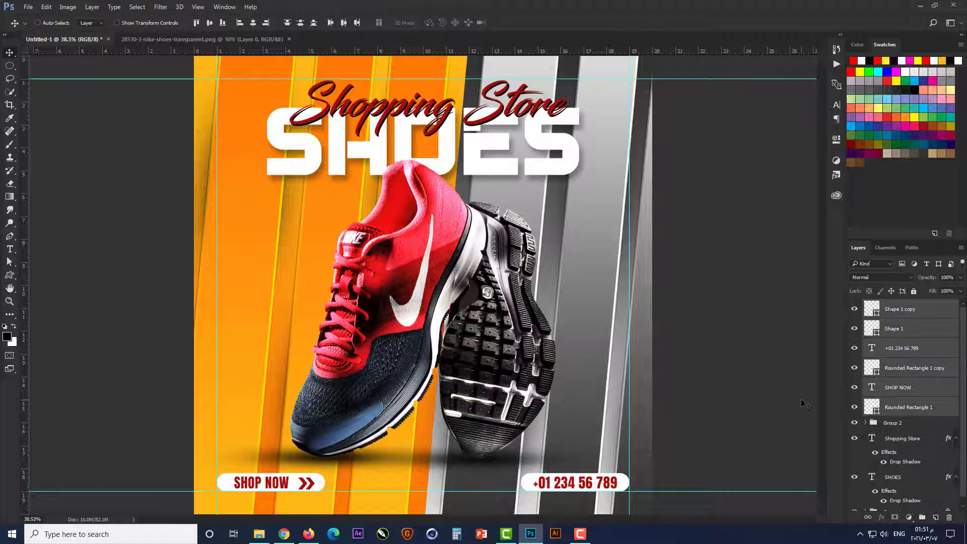
{"action": "key", "text": "ctrl+t"}
{"action": "left_click_drag", "start_coordinate": [629, 474], "coordinate": [753, 472]}
{"action": "key", "text": "Return"}
Place the phone number and its pill against the vertical guide on the poster's grey side
{"action": "scroll", "coordinate": [535, 500], "scroll_direction": "up", "scroll_amount": 3}
{"action": "scroll", "coordinate": [533, 499], "scroll_direction": "up", "scroll_amount": 2}
{"action": "left_click", "coordinate": [546, 476], "text": "ctrl"}
{"action": "left_click", "coordinate": [611, 473], "text": "ctrl+shift"}
{"action": "key", "text": "ctrl+0"}
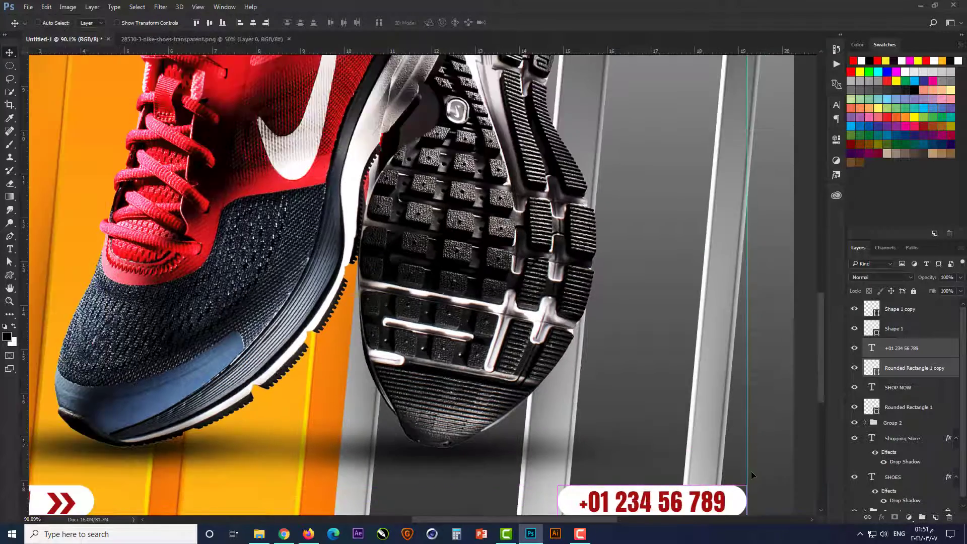
{"action": "left_click", "coordinate": [728, 420], "text": "ctrl"}
{"action": "scroll", "coordinate": [868, 444], "scroll_direction": "down", "scroll_amount": 1}
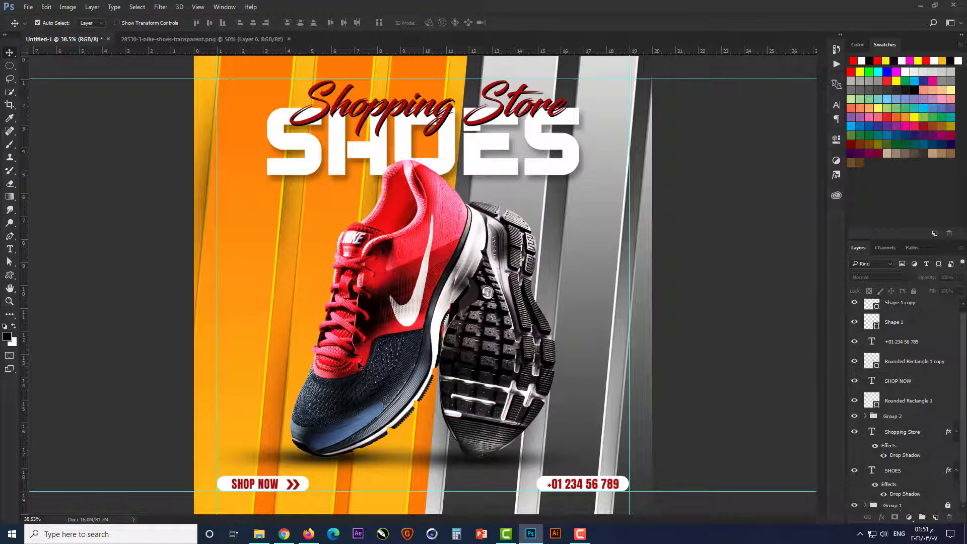
Draw a brush-stroke custom shape about 404 by 385 px on the orange area beside the red shoe
{"action": "scroll", "coordinate": [244, 281], "scroll_direction": "up", "scroll_amount": 4}
{"action": "scroll", "coordinate": [17, 288], "scroll_direction": "down", "scroll_amount": 1}
{"action": "left_click", "coordinate": [10, 275]}
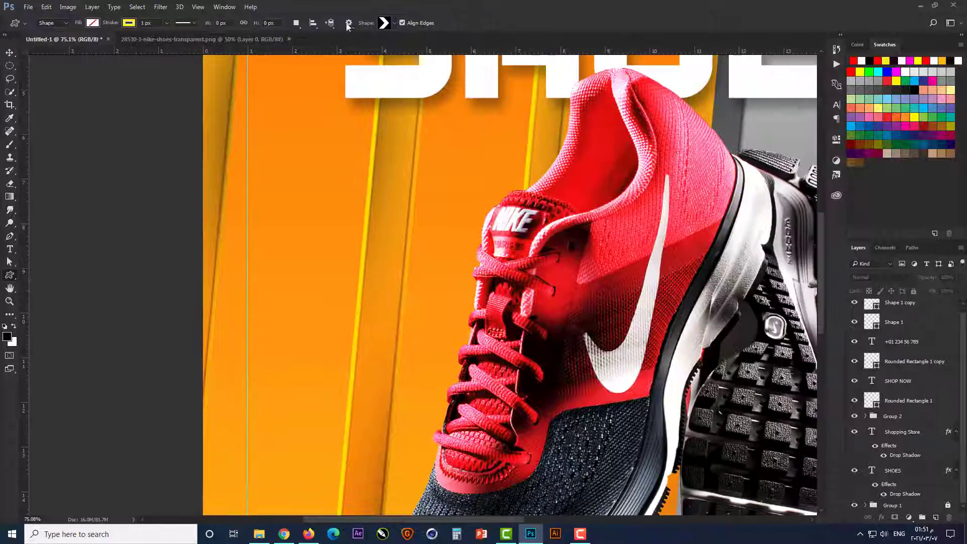
{"action": "left_click", "coordinate": [394, 23]}
{"action": "left_click_drag", "start_coordinate": [537, 55], "coordinate": [563, 183]}
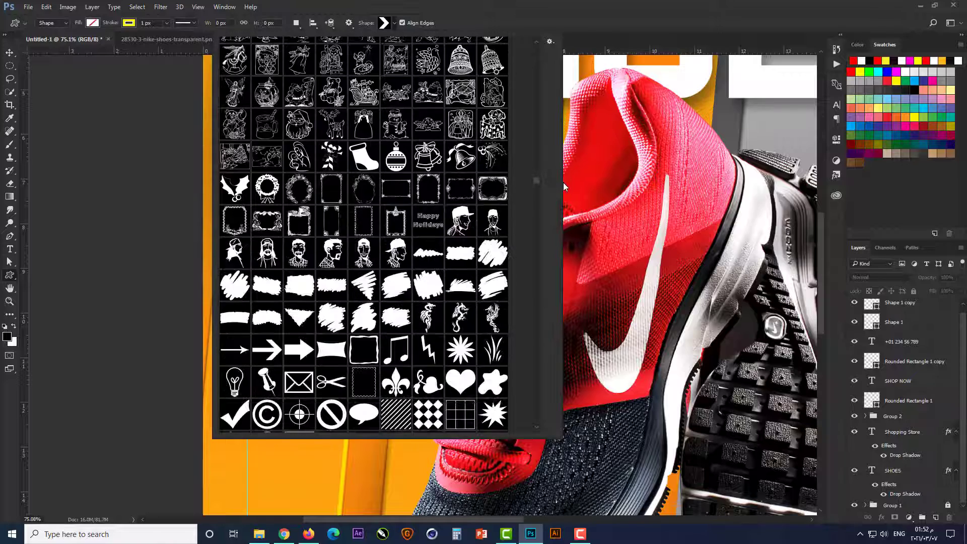
{"action": "left_click", "coordinate": [493, 285]}
{"action": "left_click_drag", "start_coordinate": [257, 457], "coordinate": [408, 297]}
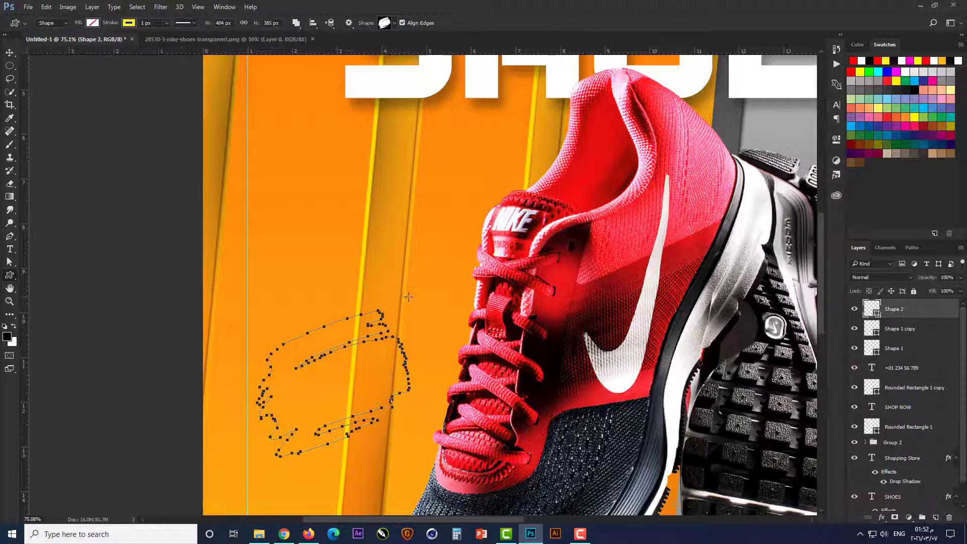
Give the brush-stroke shape a white fill and no stroke
{"action": "left_click", "coordinate": [131, 24]}
{"action": "left_click", "coordinate": [86, 42]}
{"action": "left_click", "coordinate": [91, 24]}
{"action": "left_click", "coordinate": [51, 73]}
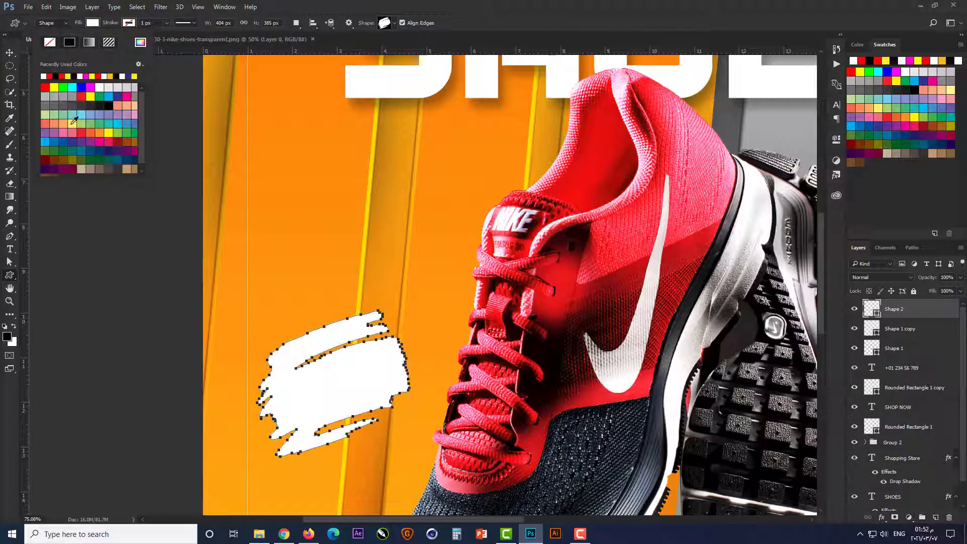
{"action": "key", "text": "Return"}
{"action": "key", "text": "Return"}
Move the white brush-stroke shape up beside the shoe's laces
{"action": "key", "text": "v"}
{"action": "scroll", "coordinate": [237, 227], "scroll_direction": "down", "scroll_amount": 3}
{"action": "left_click_drag", "start_coordinate": [289, 336], "coordinate": [298, 263]}
{"action": "left_click", "coordinate": [312, 262]}
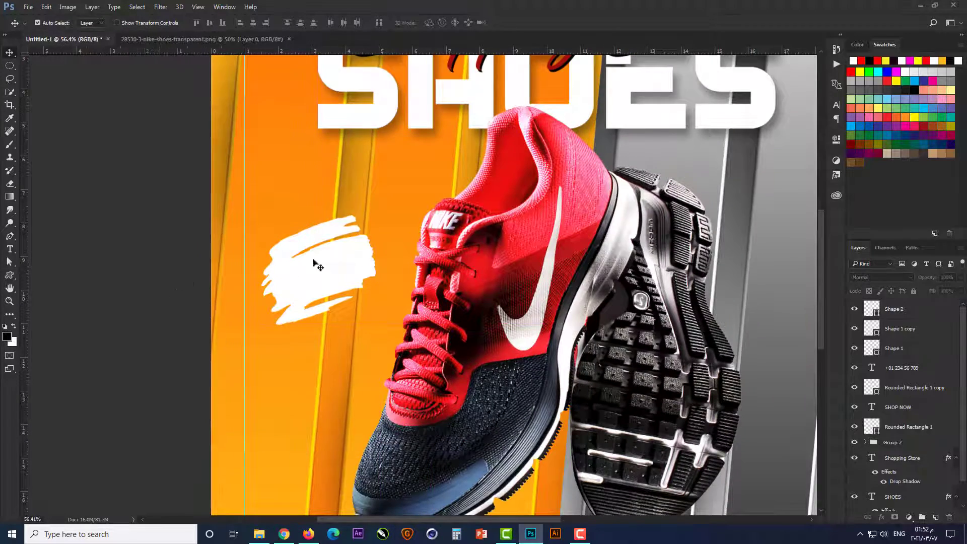
Add the text 30% OFF on two lines over the white brush-stroke shape
{"action": "scroll", "coordinate": [312, 261], "scroll_direction": "up", "scroll_amount": 4}
{"action": "left_click", "coordinate": [9, 251]}
{"action": "scroll", "coordinate": [246, 161], "scroll_direction": "up", "scroll_amount": 2}
{"action": "left_click", "coordinate": [266, 257]}
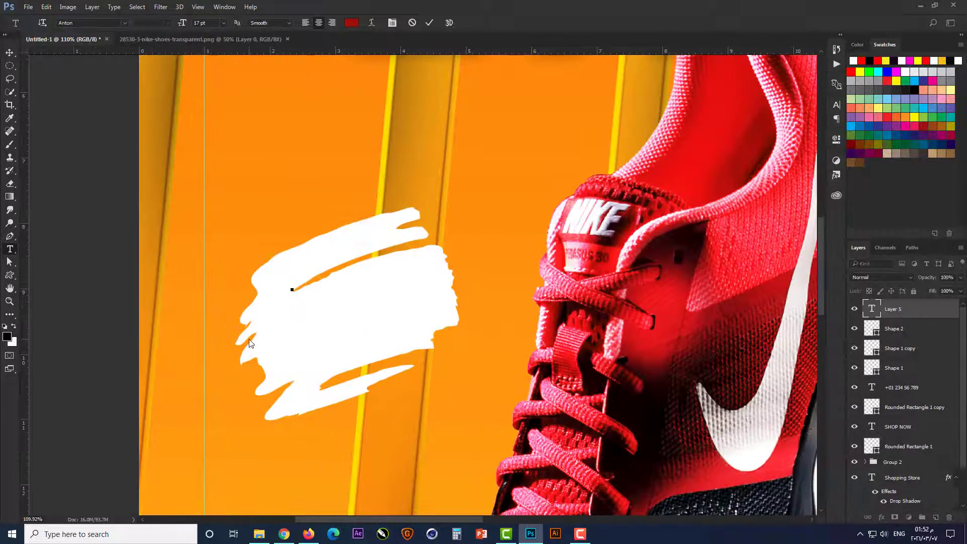
{"action": "type", "text": "30%"}
{"action": "key", "text": "Return"}
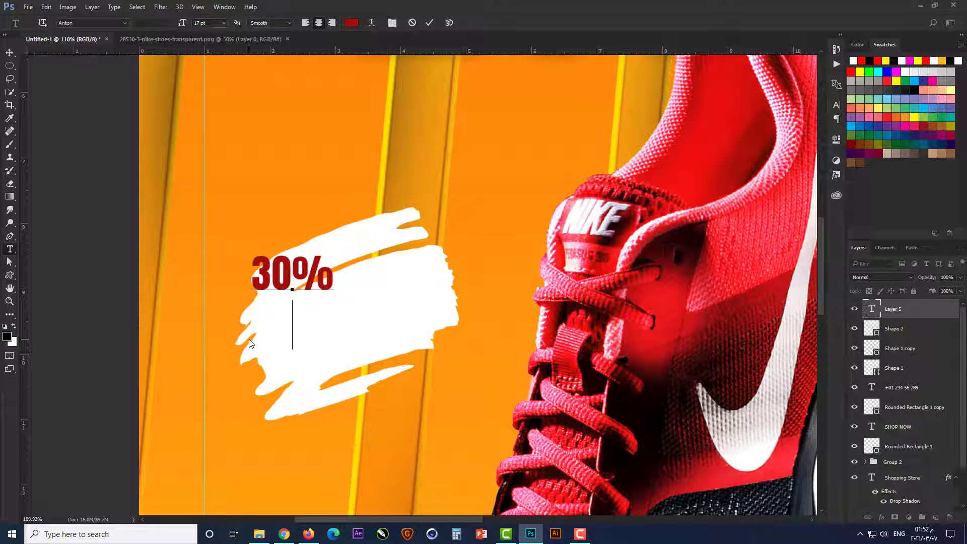
{"action": "type", "text": "OFF"}
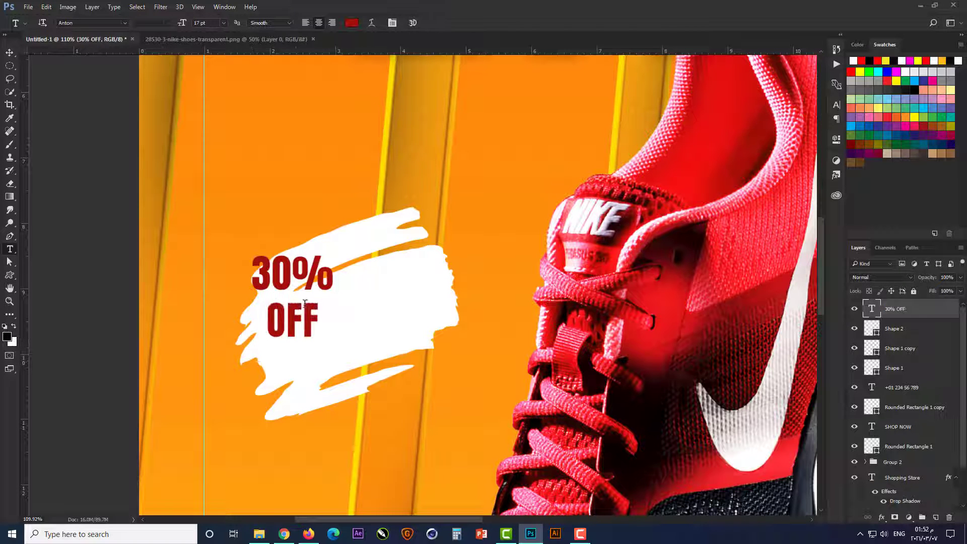
Enlarge the word OFF to nearly the width of 30% and tighten the leading between the two lines
{"action": "key", "text": "shift+Home"}
{"action": "left_click_drag", "start_coordinate": [183, 25], "coordinate": [197, 24]}
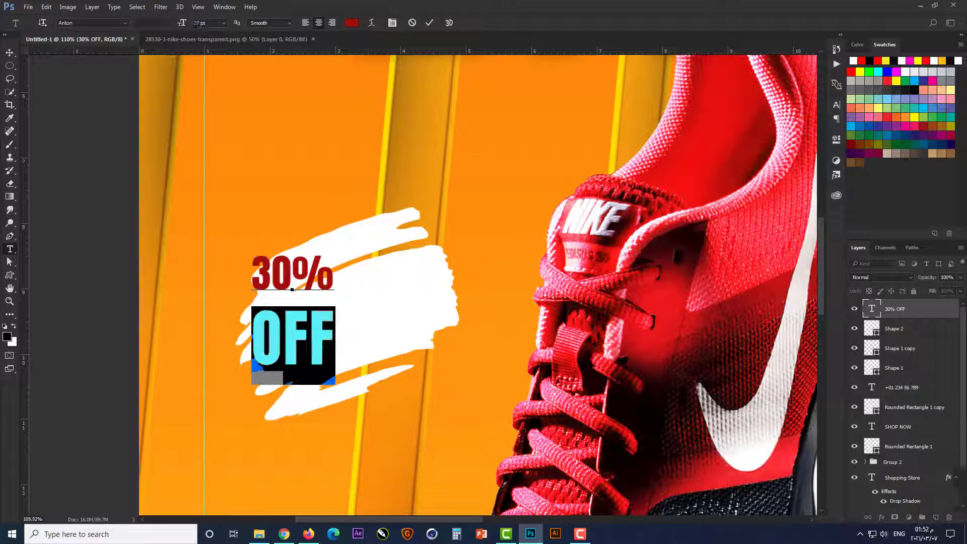
{"action": "left_click", "coordinate": [837, 105]}
{"action": "left_click_drag", "start_coordinate": [784, 131], "coordinate": [793, 133]}
{"action": "key", "text": "ctrl+Return"}
{"action": "left_click", "coordinate": [837, 104]}
{"action": "key", "text": "v"}
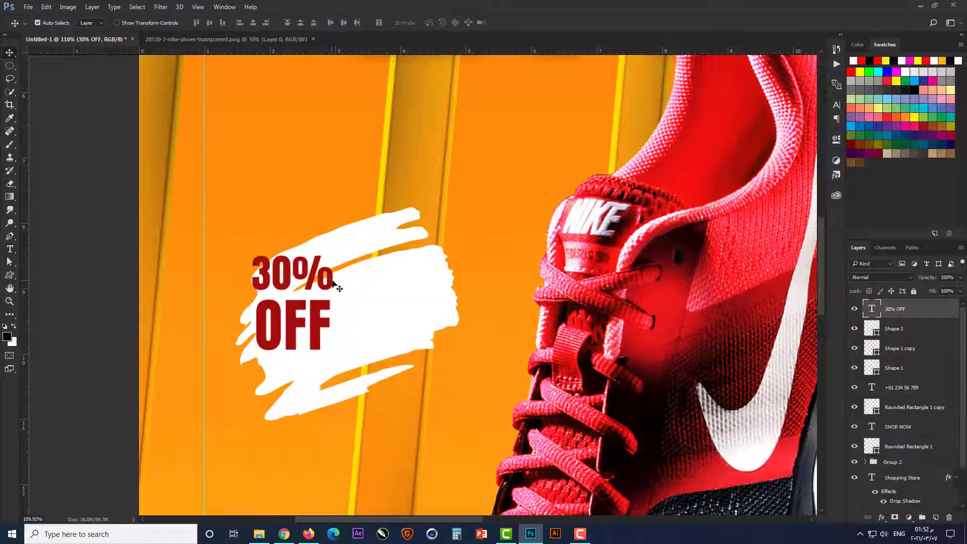
Move the 30% OFF text towards the middle of the brush shape and rotate it about 20° counterclockwise
{"action": "left_click_drag", "start_coordinate": [338, 282], "coordinate": [383, 281]}
{"action": "key", "text": "ctrl+t"}
{"action": "left_click_drag", "start_coordinate": [388, 379], "coordinate": [439, 347]}
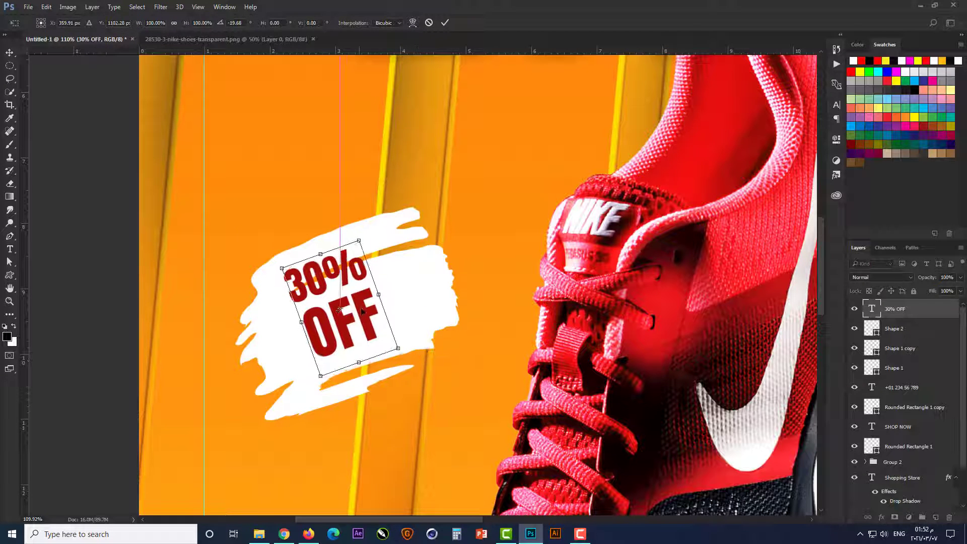
{"action": "left_click_drag", "start_coordinate": [361, 316], "coordinate": [368, 309]}
{"action": "key", "text": "Escape"}
Scale the 30% OFF text to about 113% and nudge it down and right within the brush shape
{"action": "key", "text": "ctrl+t"}
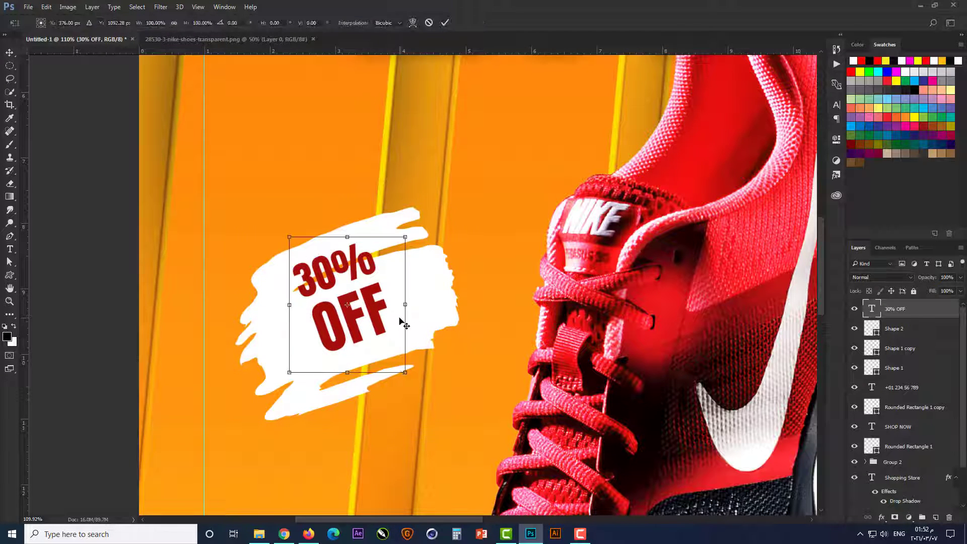
{"action": "left_click_drag", "start_coordinate": [406, 374], "coordinate": [417, 383]}
{"action": "key", "text": "Down"}
{"action": "key", "text": "Down"}
{"action": "key", "text": "Down"}
{"action": "key", "text": "Down"}
{"action": "key", "text": "Down"}
{"action": "key", "text": "Down"}
{"action": "key", "text": "Down"}
{"action": "key", "text": "Down"}
{"action": "key", "text": "Down"}
{"action": "key", "text": "Down"}
{"action": "key", "text": "Down"}
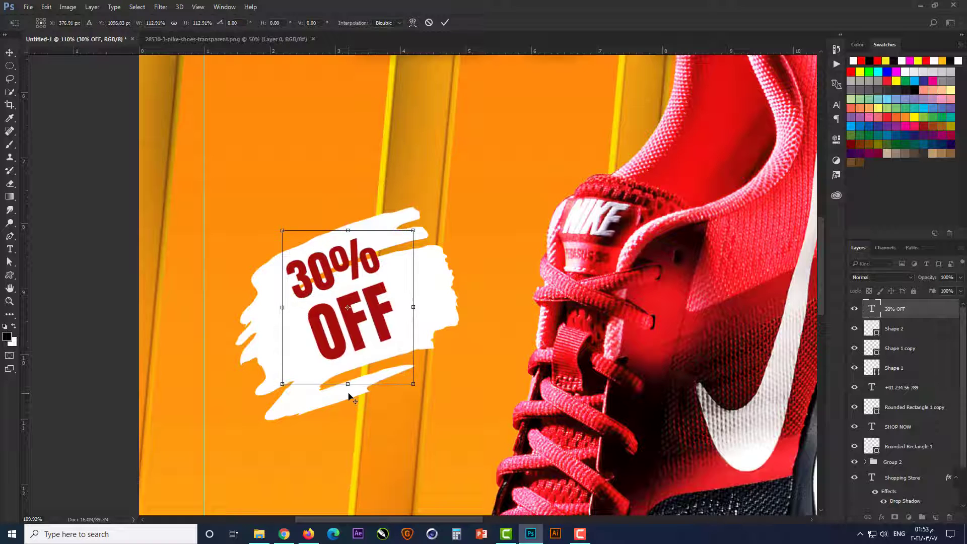
{"action": "key", "text": "Right"}
{"action": "key", "text": "Right"}
{"action": "key", "text": "Return"}
Rotate the 30% OFF text and the white brush-stroke shape together slightly clockwise
{"action": "left_click", "coordinate": [443, 277], "text": "ctrl"}
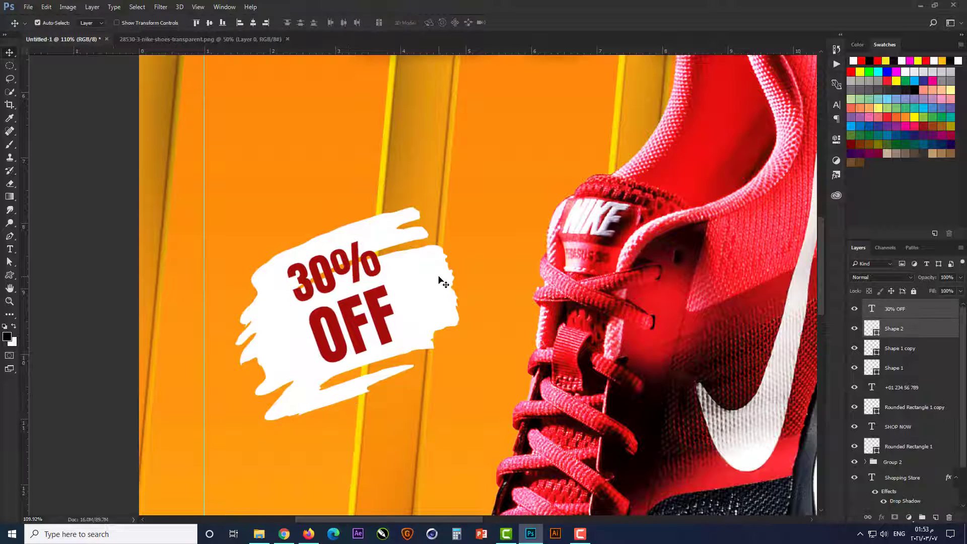
{"action": "key", "text": "ctrl+t"}
{"action": "left_click_drag", "start_coordinate": [474, 207], "coordinate": [492, 217]}
{"action": "key", "text": "Return"}
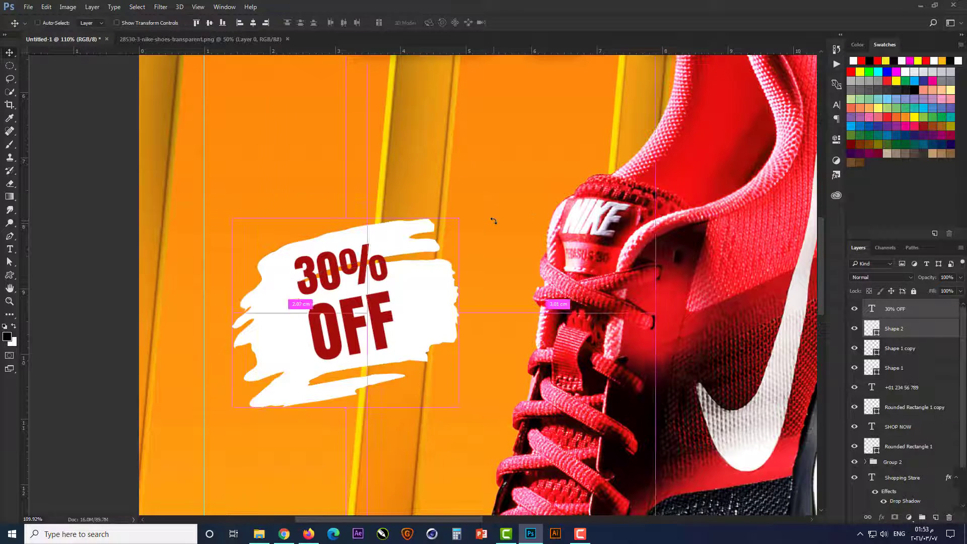
{"action": "key", "text": "ctrl+0"}
Open the red arrow image b992973a6bb27bf963e125e4b42d20fc from the صور\بكتوجرام folder on the Data (F:) drive
{"action": "key", "text": "ctrl+o"}
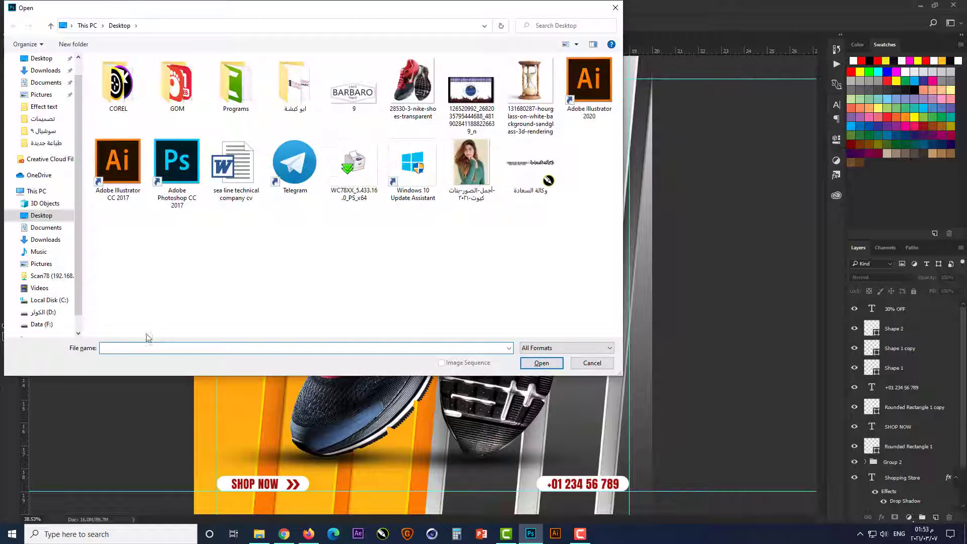
{"action": "left_click", "coordinate": [41, 324]}
{"action": "double_click", "coordinate": [400, 160]}
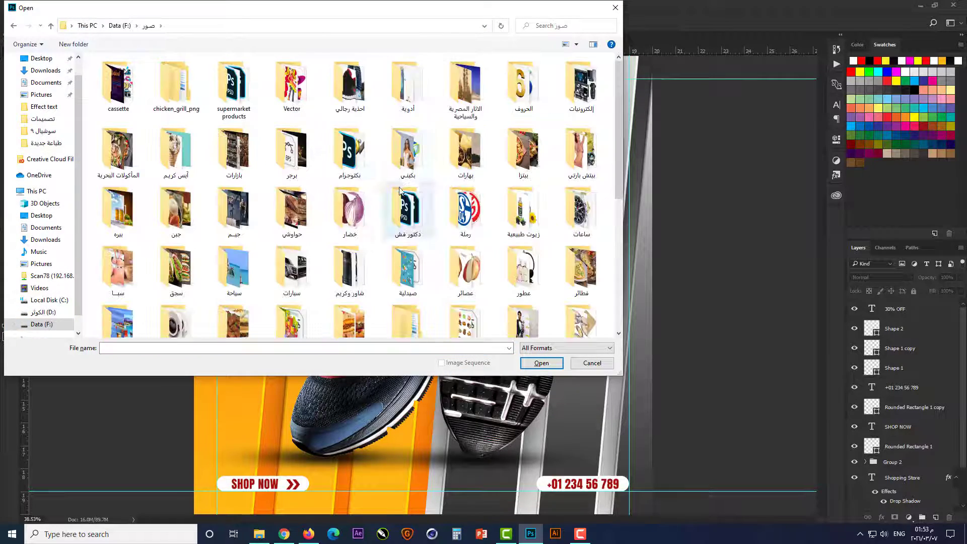
{"action": "double_click", "coordinate": [400, 206]}
{"action": "scroll", "coordinate": [393, 213], "scroll_direction": "down", "scroll_amount": 5}
{"action": "scroll", "coordinate": [391, 208], "scroll_direction": "down", "scroll_amount": 5}
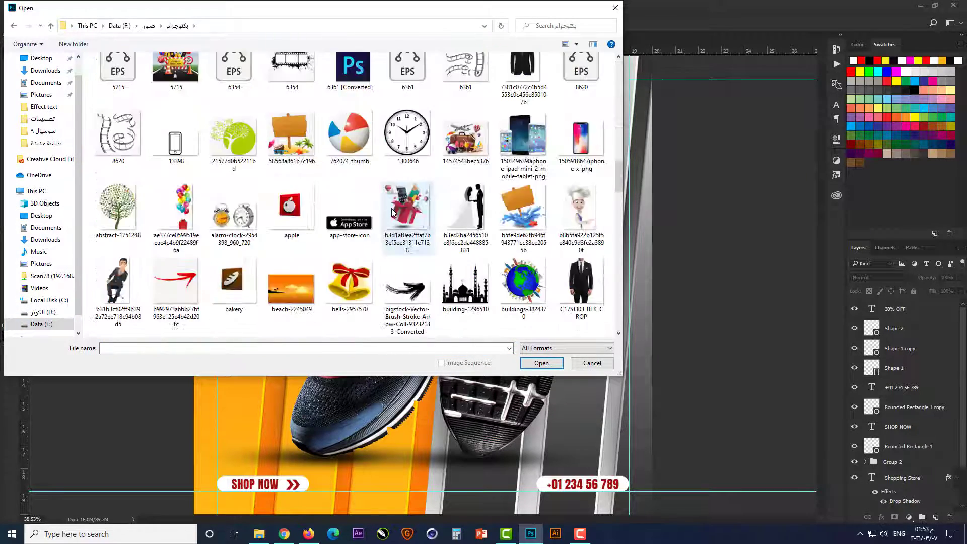
{"action": "scroll", "coordinate": [391, 207], "scroll_direction": "down", "scroll_amount": 3}
{"action": "double_click", "coordinate": [185, 123]}
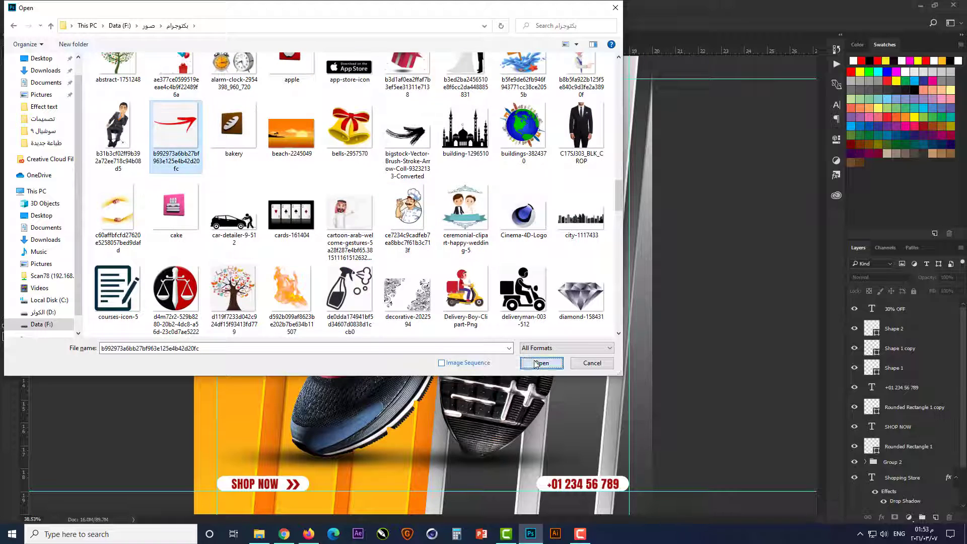
Select the background around the red arrow with the Magic Wand tool and delete it
{"action": "right_click", "coordinate": [10, 91]}
{"action": "left_click", "coordinate": [41, 103]}
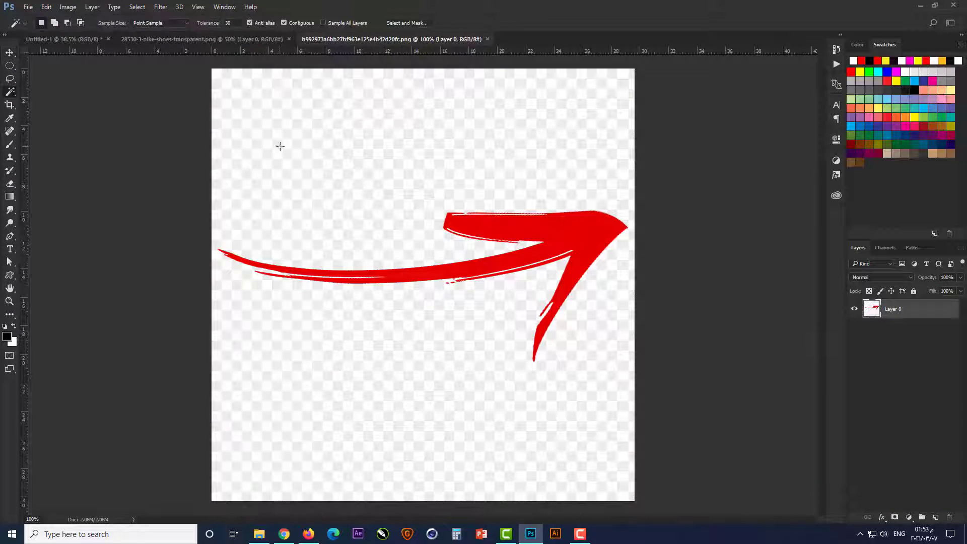
{"action": "left_click", "coordinate": [280, 146]}
{"action": "key", "text": "Delete"}
Bring the red arrow into the poster document below the 30% OFF badge and flip it vertically
{"action": "key", "text": "v"}
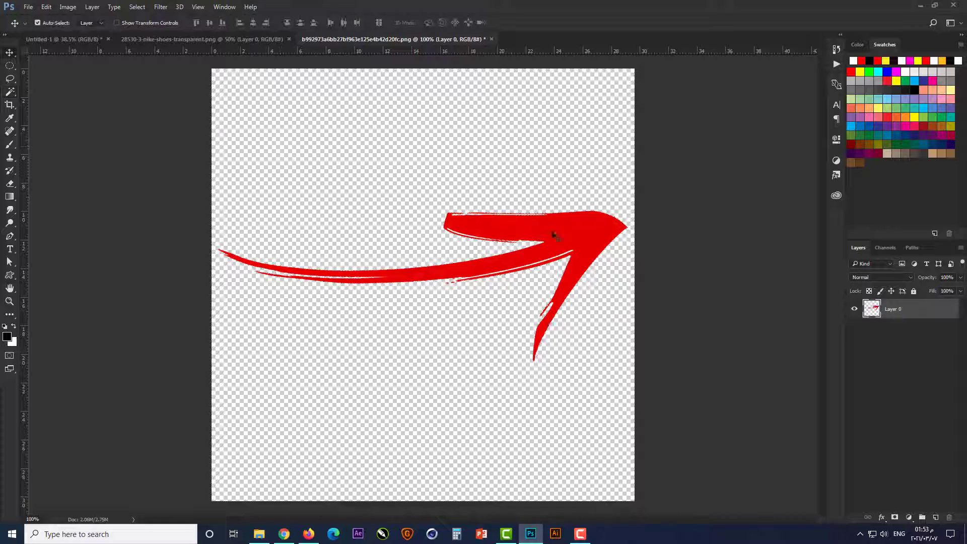
{"action": "left_click_drag", "start_coordinate": [555, 231], "coordinate": [262, 328]}
{"action": "key", "text": "ctrl+t"}
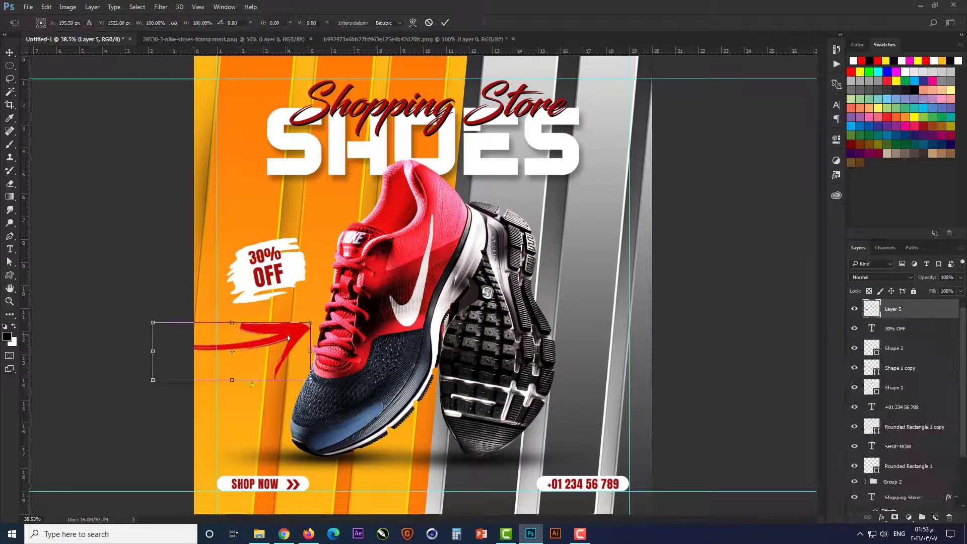
{"action": "scroll", "coordinate": [247, 398], "scroll_direction": "up", "scroll_amount": 2}
{"action": "right_click", "coordinate": [302, 306]}
{"action": "left_click", "coordinate": [338, 457]}
Scale the arrow to about 47%, rotate it to point upwards, and place it just below the 30% OFF badge
{"action": "left_click_drag", "start_coordinate": [348, 295], "coordinate": [308, 447]}
{"action": "left_click_drag", "start_coordinate": [237, 212], "coordinate": [224, 345]}
{"action": "left_click_drag", "start_coordinate": [229, 428], "coordinate": [296, 356]}
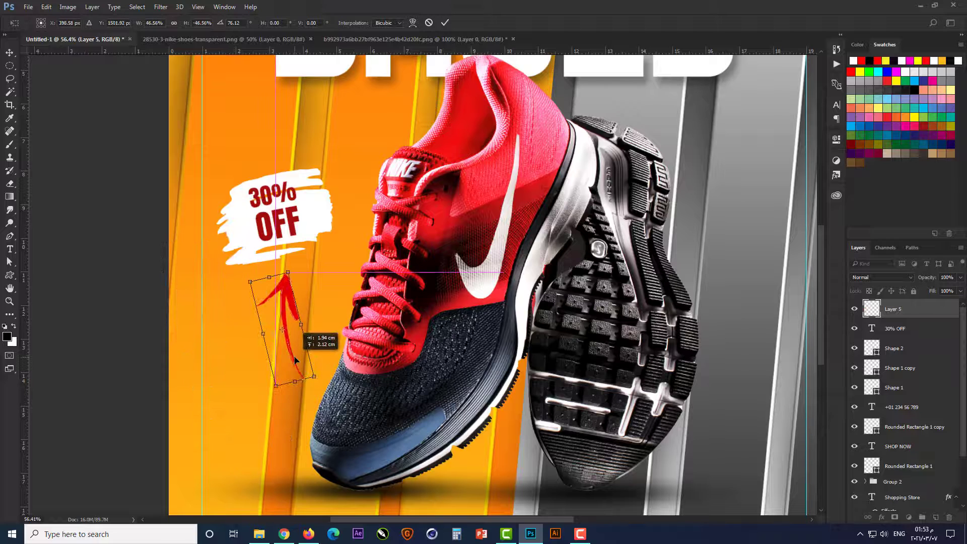
{"action": "left_click_drag", "start_coordinate": [327, 392], "coordinate": [344, 372]}
{"action": "key", "text": "Return"}
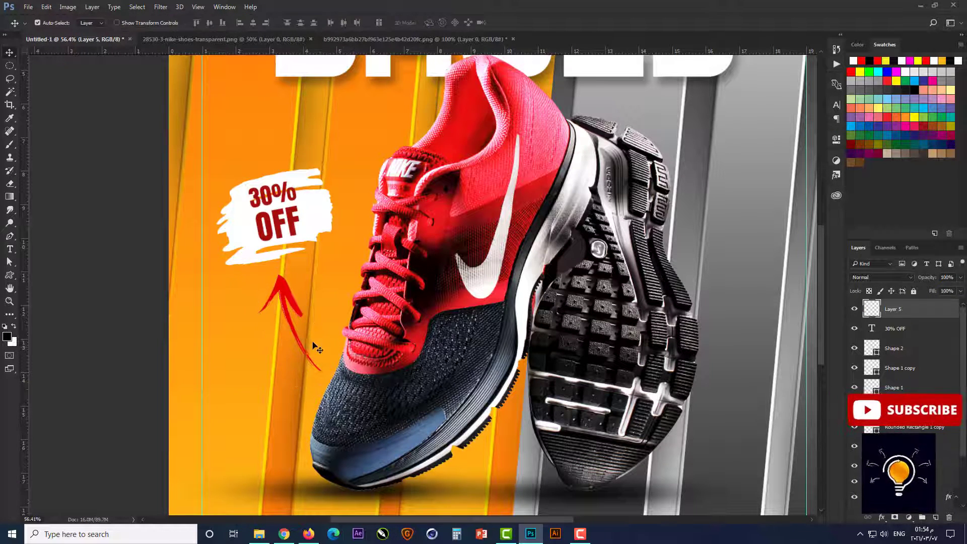
{"action": "scroll", "coordinate": [317, 342], "scroll_direction": "down", "scroll_amount": 3}
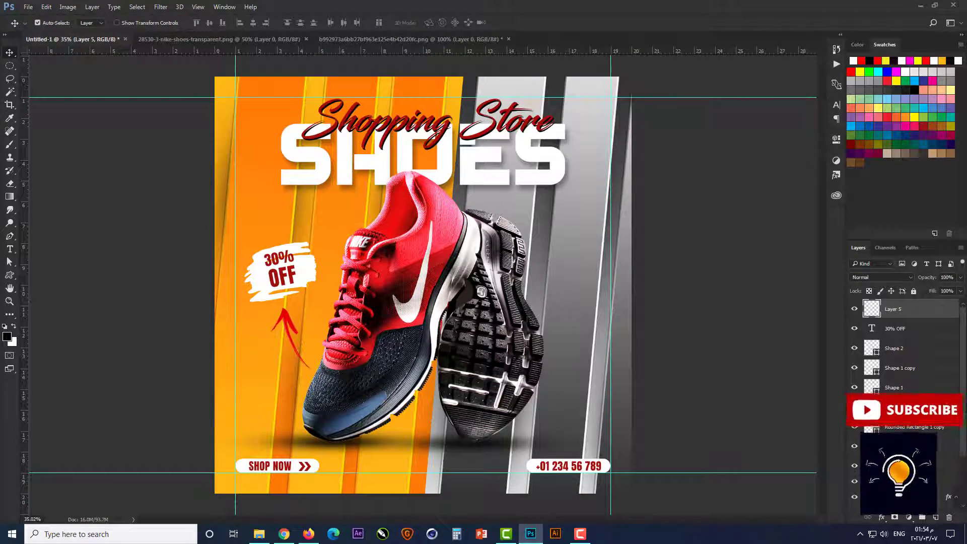
Give the arrow a Color Overlay in the dark red a50602 sampled from the SHOP NOW text
{"action": "scroll", "coordinate": [324, 431], "scroll_direction": "up", "scroll_amount": 3}
{"action": "scroll", "coordinate": [251, 484], "scroll_direction": "up", "scroll_amount": 5}
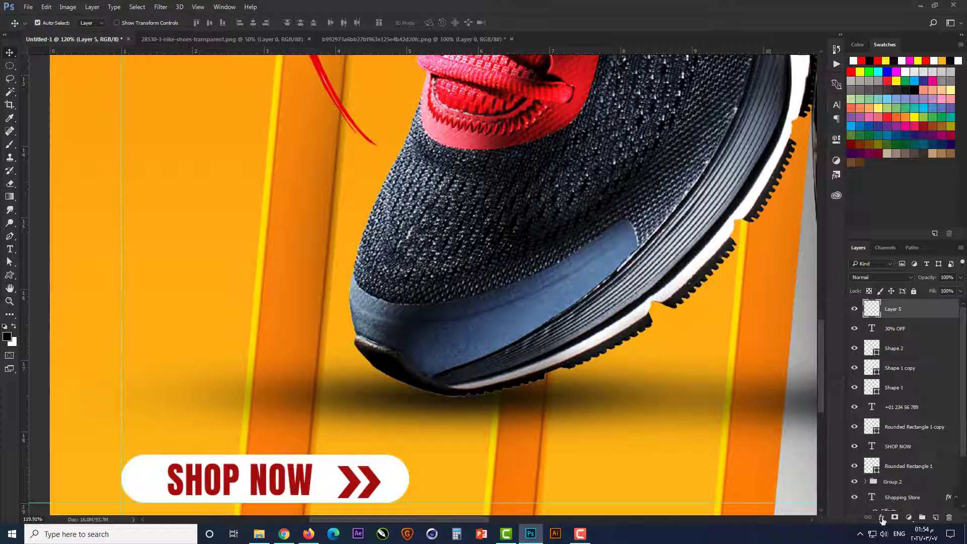
{"action": "left_click", "coordinate": [882, 519]}
{"action": "left_click", "coordinate": [787, 425]}
{"action": "left_click", "coordinate": [814, 282]}
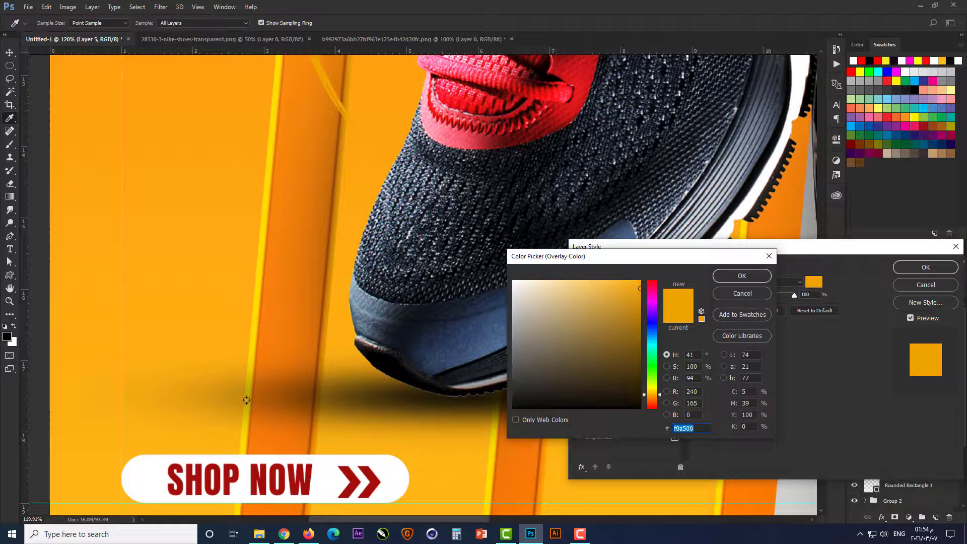
{"action": "left_click", "coordinate": [198, 477]}
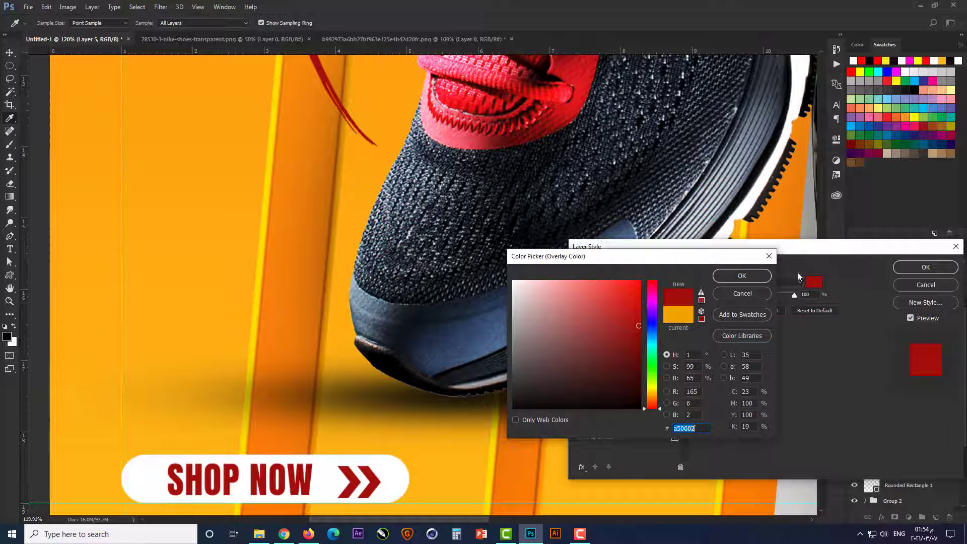
{"action": "left_click", "coordinate": [749, 277]}
{"action": "left_click", "coordinate": [925, 267]}
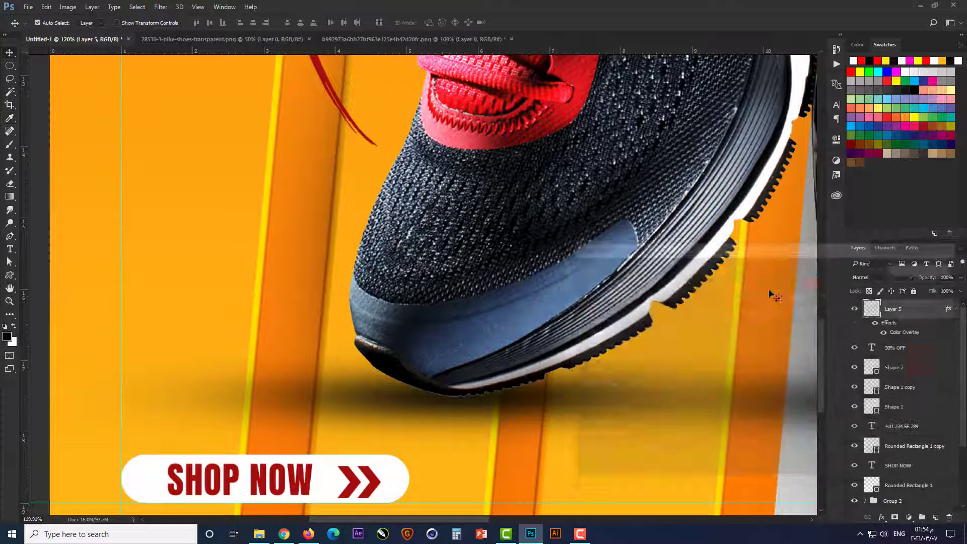
Rotate the arrow about 5° counterclockwise below the badge and deselect its layer
{"action": "key", "text": "ctrl+0"}
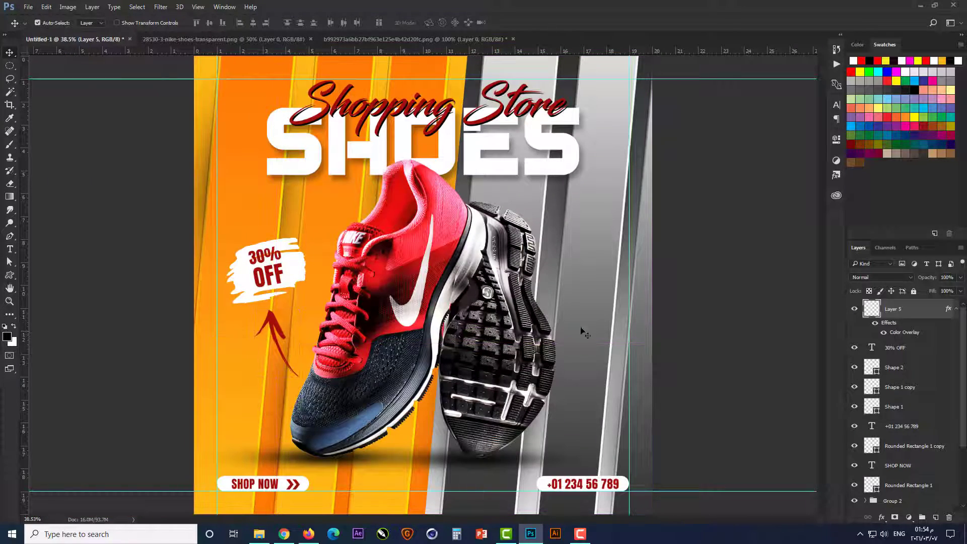
{"action": "key", "text": "ctrl+t"}
{"action": "scroll", "coordinate": [249, 321], "scroll_direction": "up", "scroll_amount": 2}
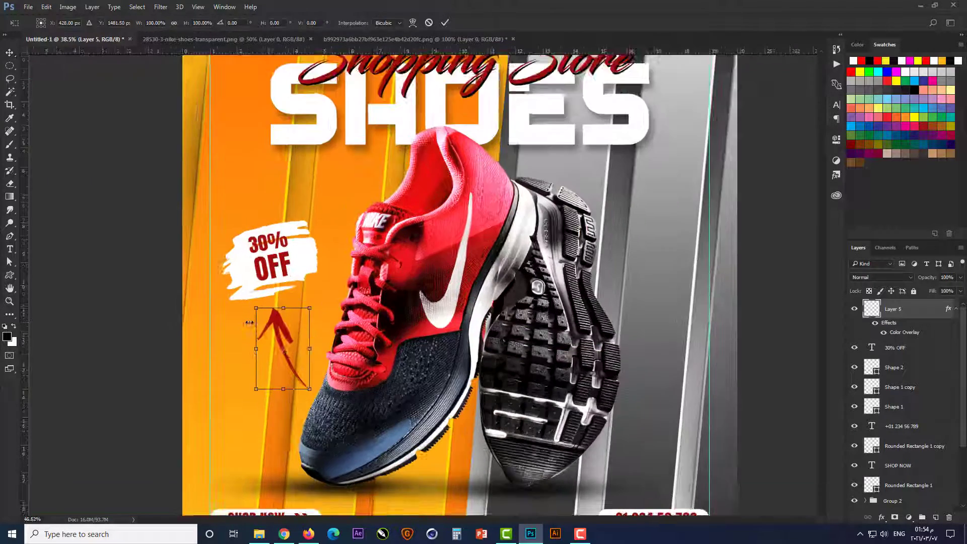
{"action": "left_click_drag", "start_coordinate": [249, 298], "coordinate": [245, 300]}
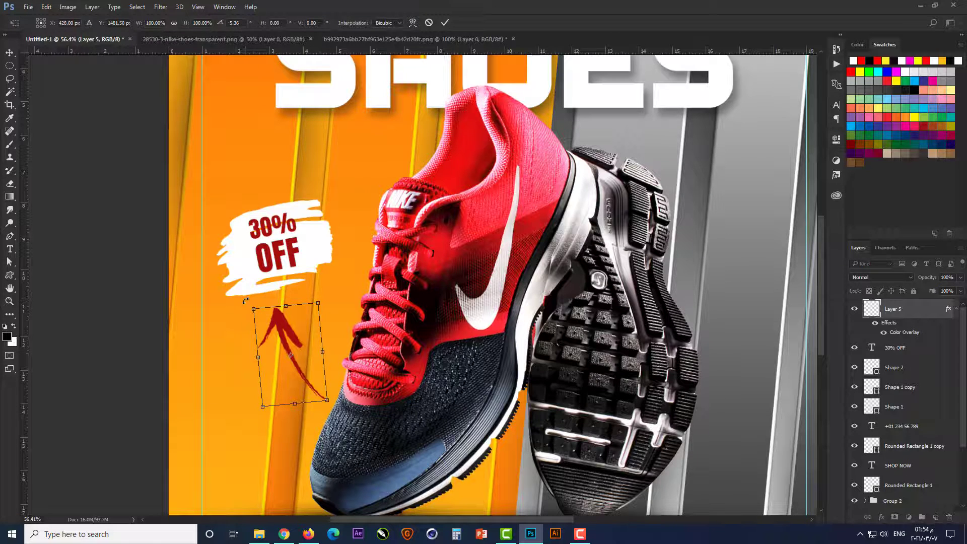
{"action": "key", "text": "Return"}
{"action": "key", "text": "ctrl+0"}
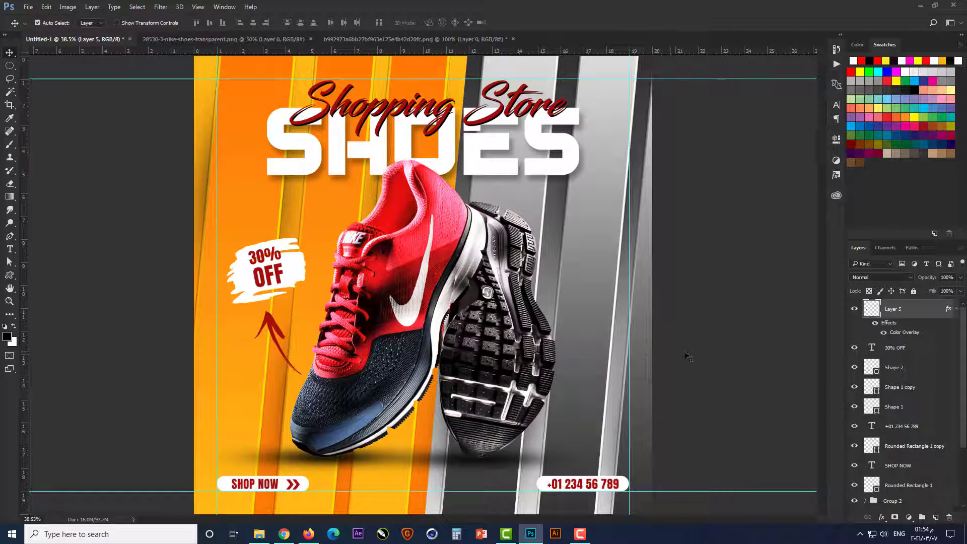
{"action": "left_click", "coordinate": [689, 358]}
{"action": "key", "text": "ctrl+minus"}
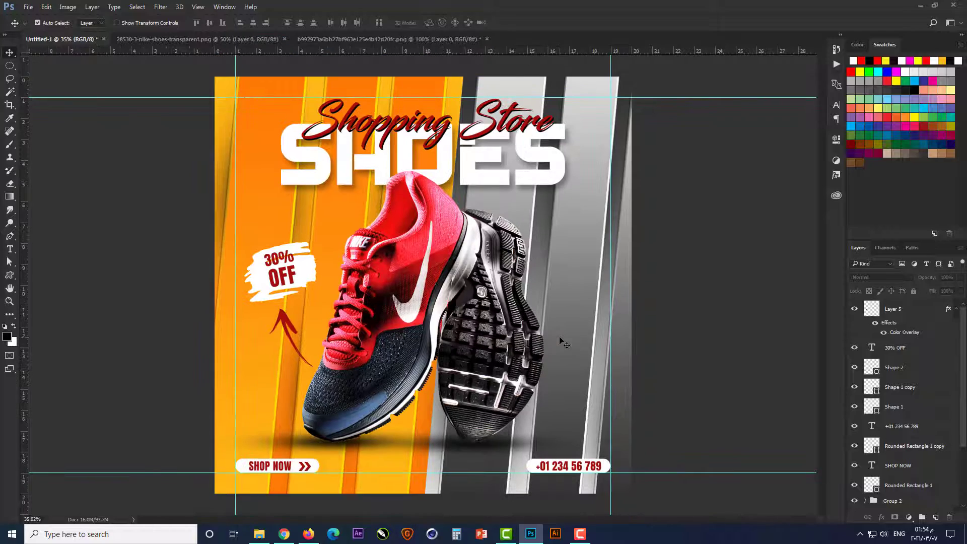
Lower the drop shadow opacity of the Shopping Store title to 85%
{"action": "scroll", "coordinate": [430, 111], "scroll_direction": "up", "scroll_amount": 5}
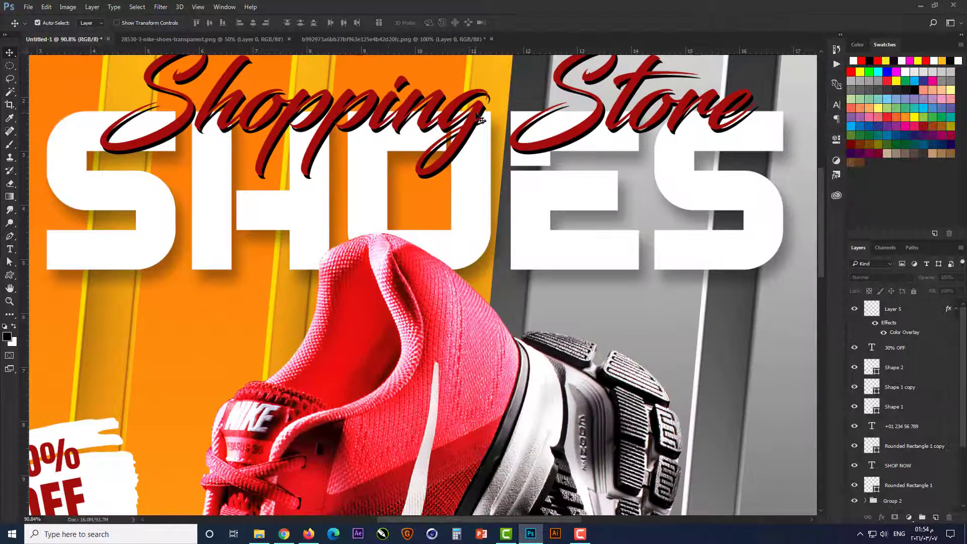
{"action": "left_click", "coordinate": [478, 115]}
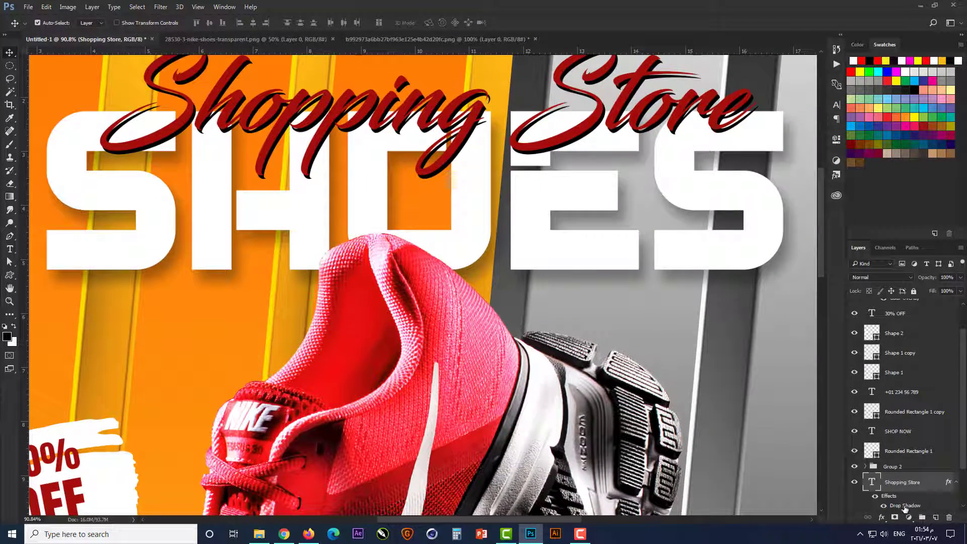
{"action": "double_click", "coordinate": [905, 507]}
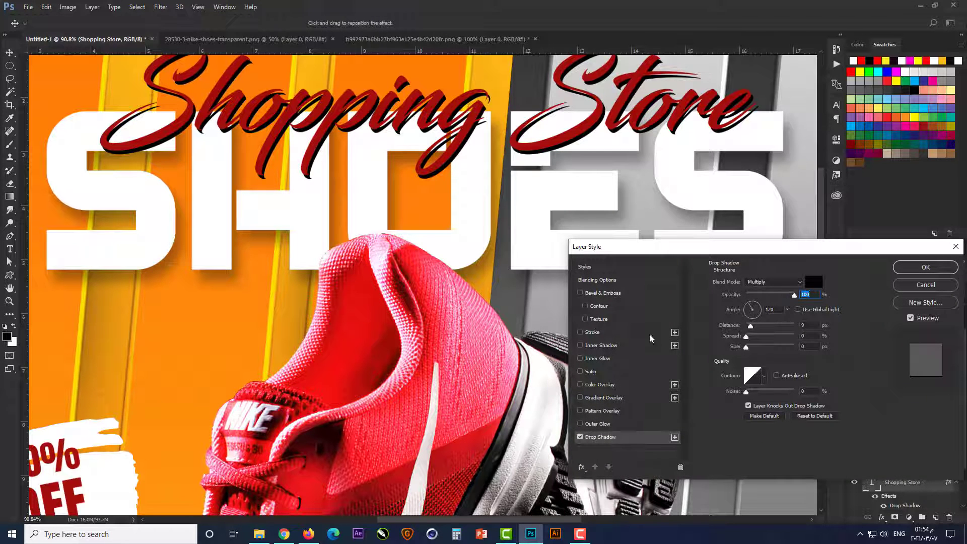
{"action": "left_click", "coordinate": [933, 284]}
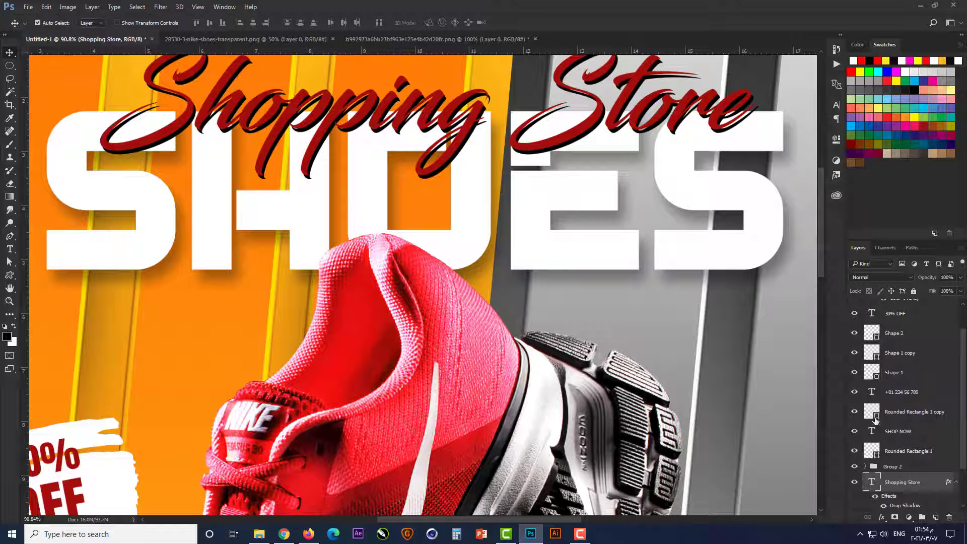
{"action": "double_click", "coordinate": [889, 498]}
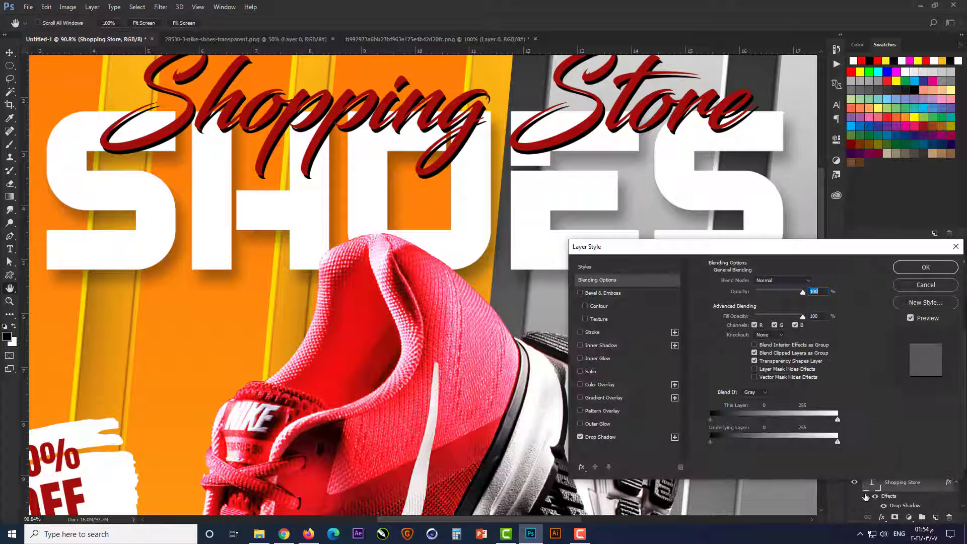
{"action": "left_click", "coordinate": [600, 437]}
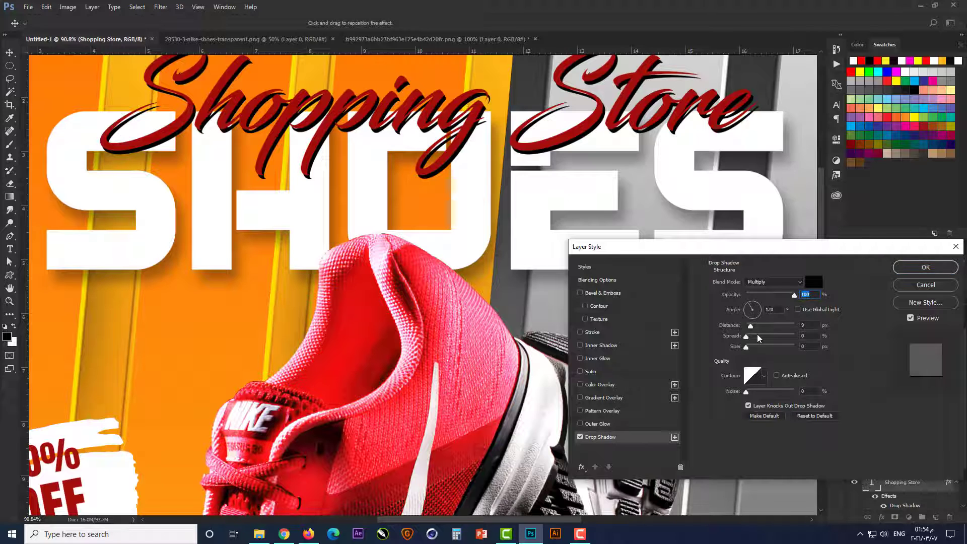
{"action": "type", "text": "90"}
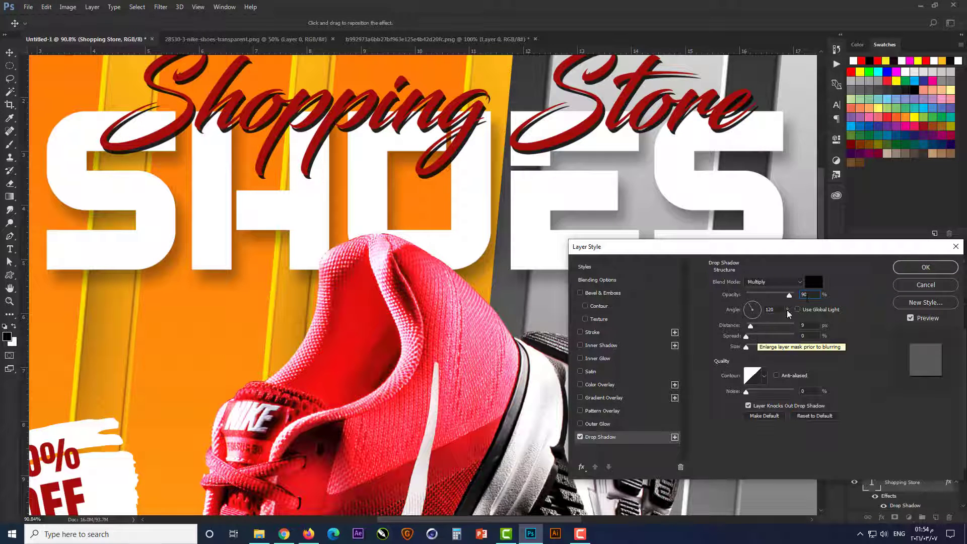
{"action": "type", "text": "85"}
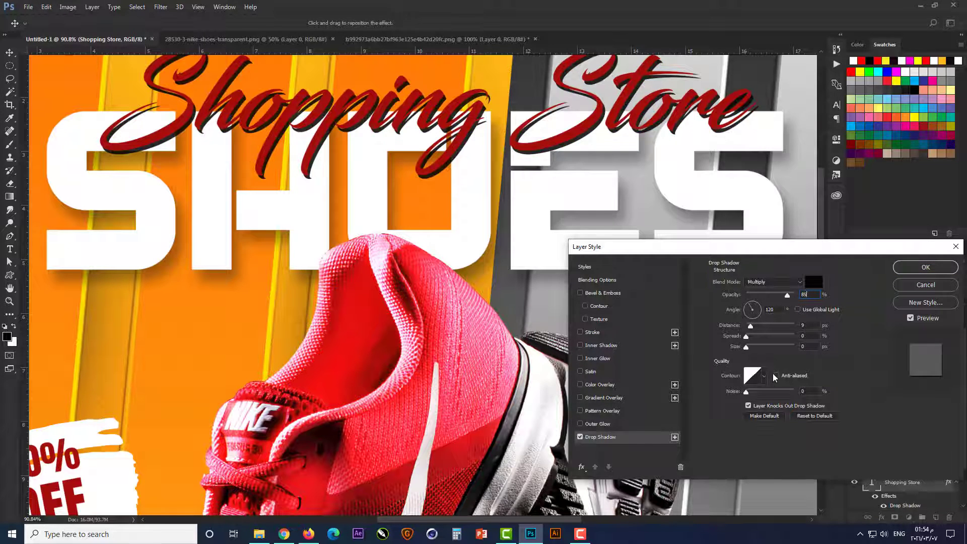
{"action": "key", "text": "Return"}
{"action": "key", "text": "ctrl+0"}
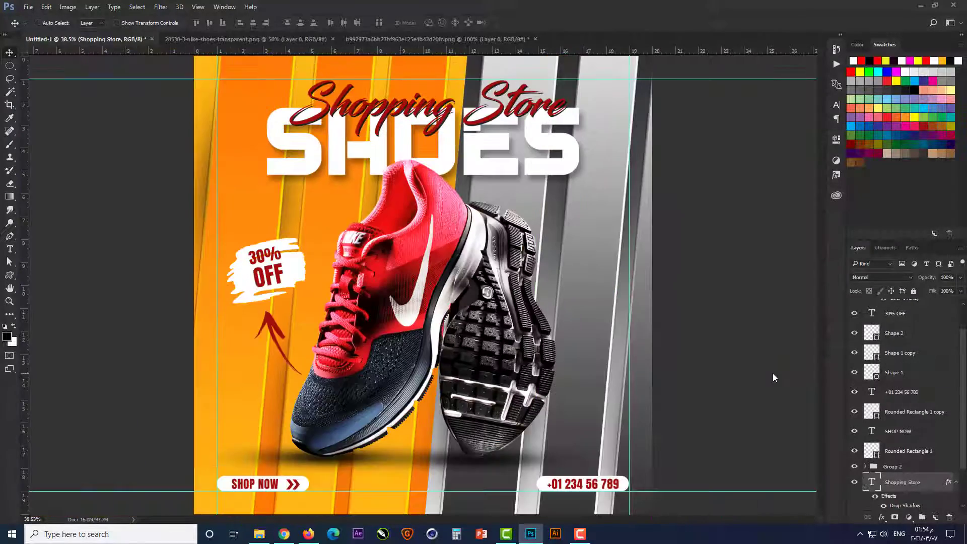